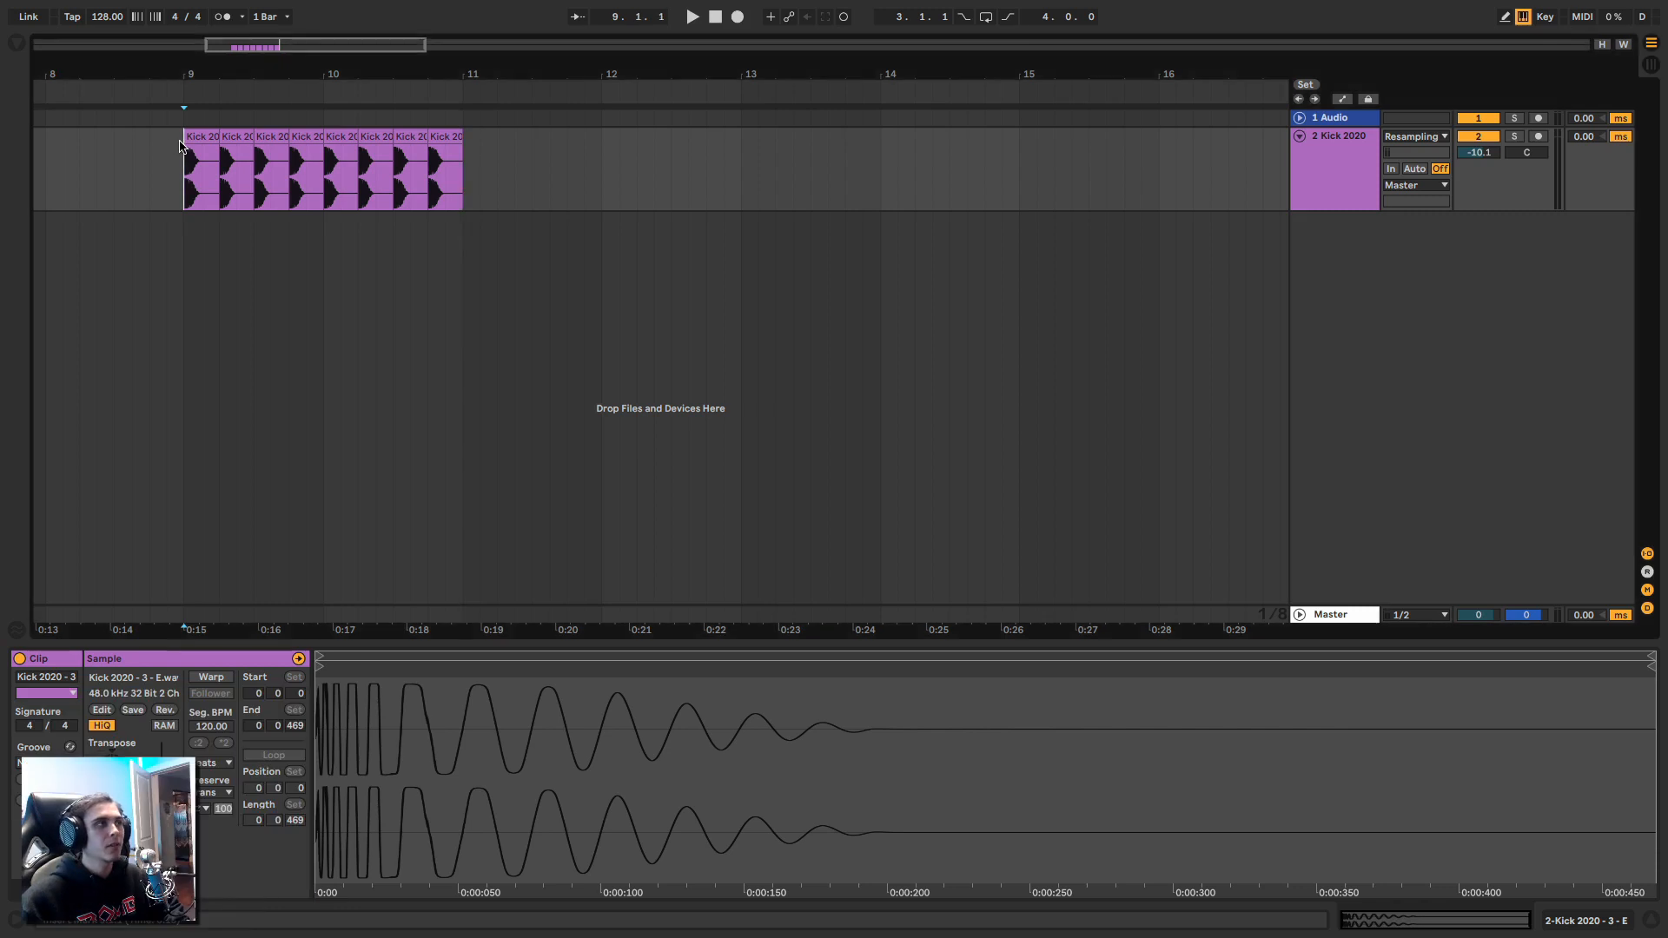
Step: Play back the kick loop from bar 9 and stop it
key(space)
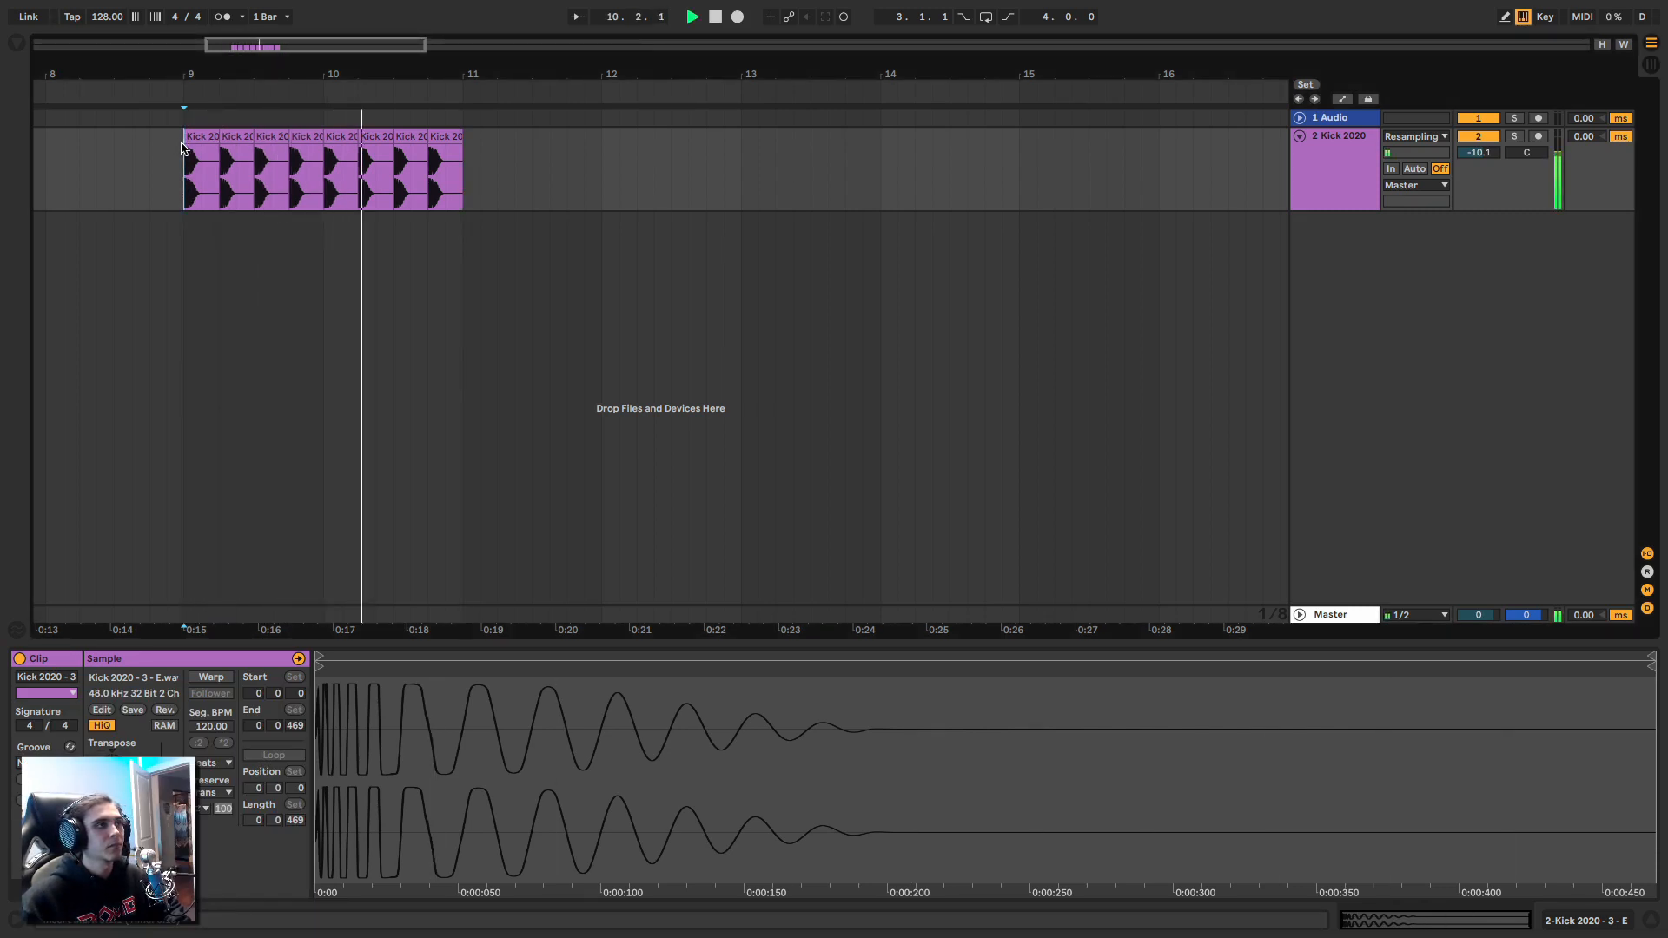
key(space)
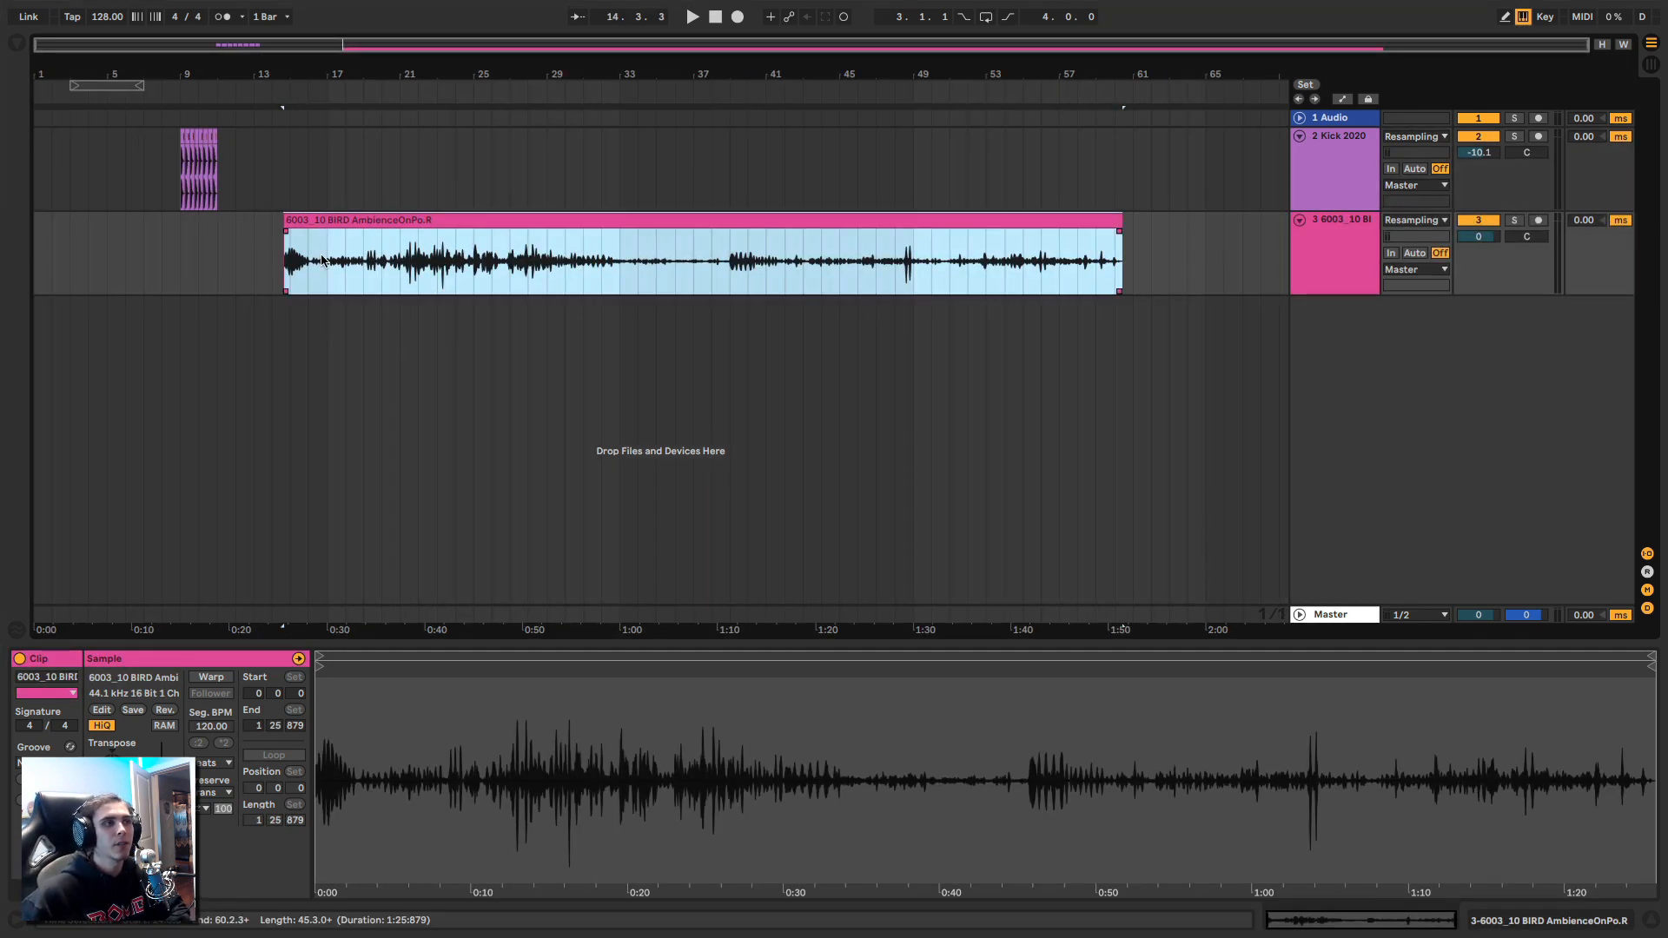
Step: Audition the bird ambience clip from its start and at several points along its length
click(404, 255)
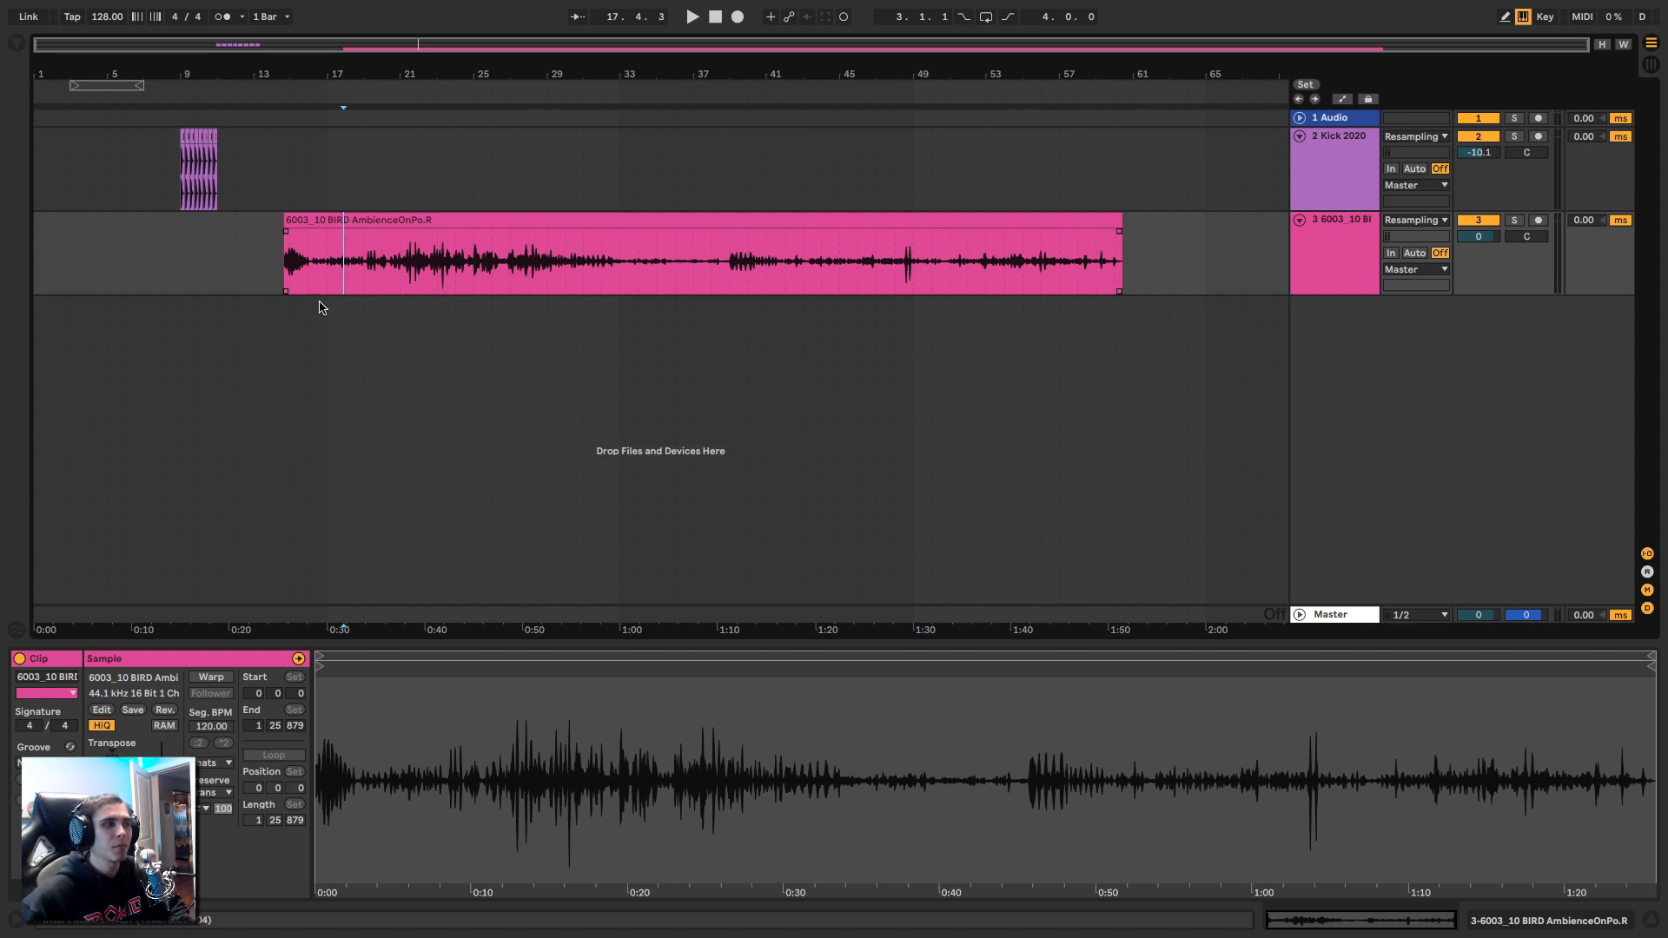
click(302, 234)
key(space)
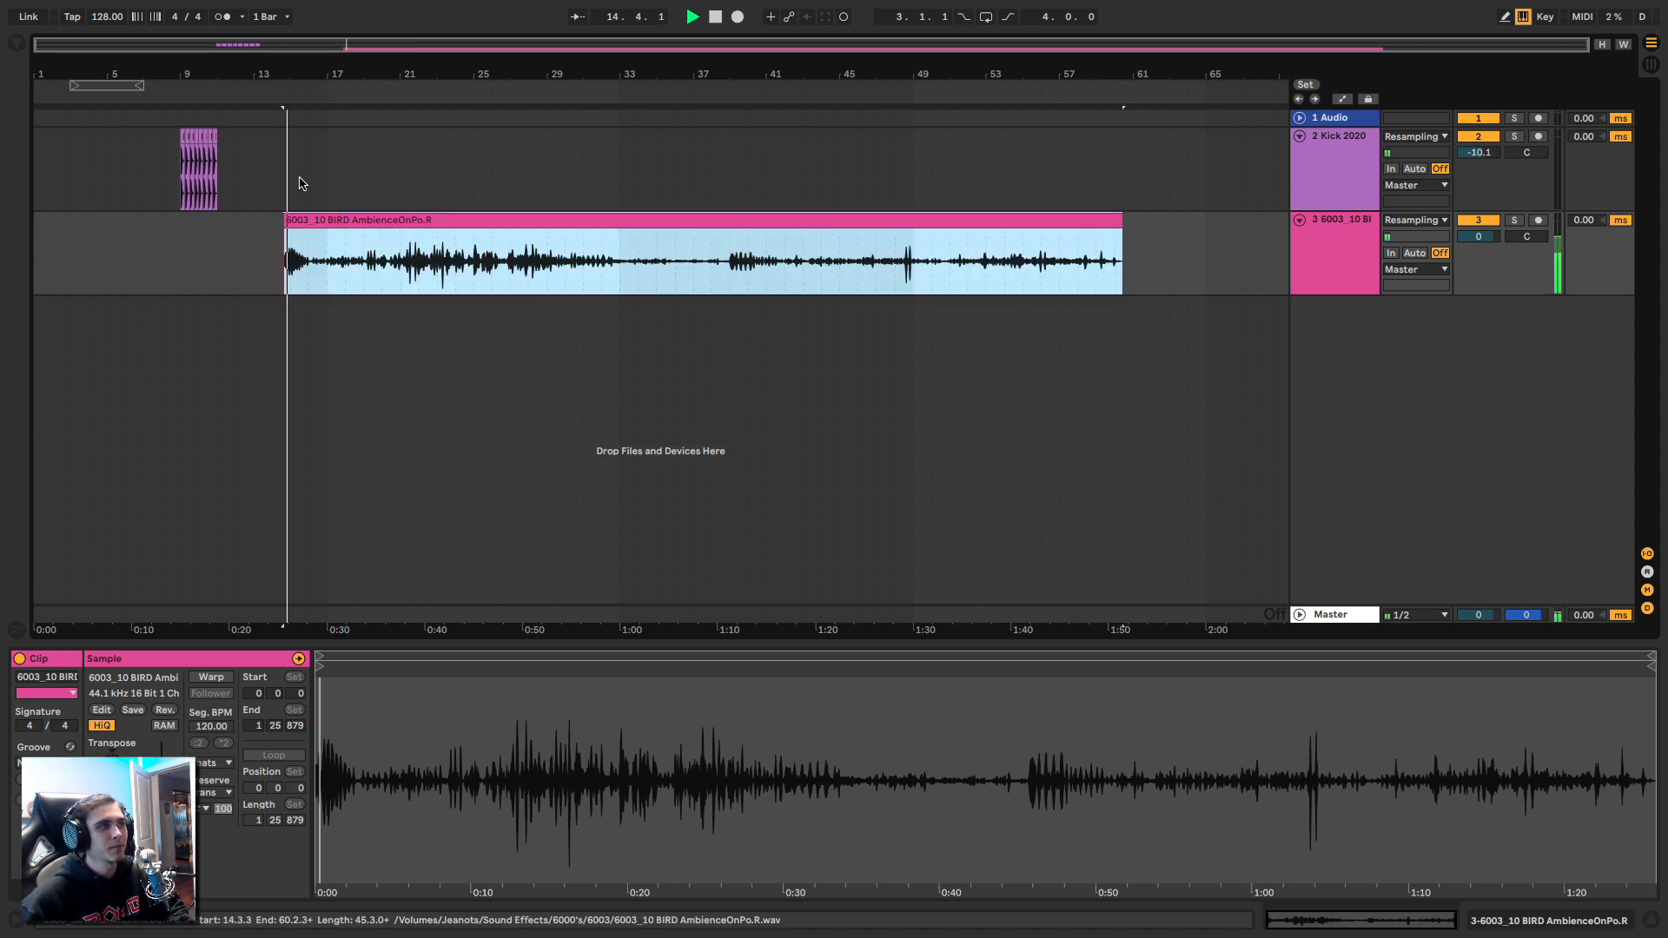
click(327, 265)
click(361, 269)
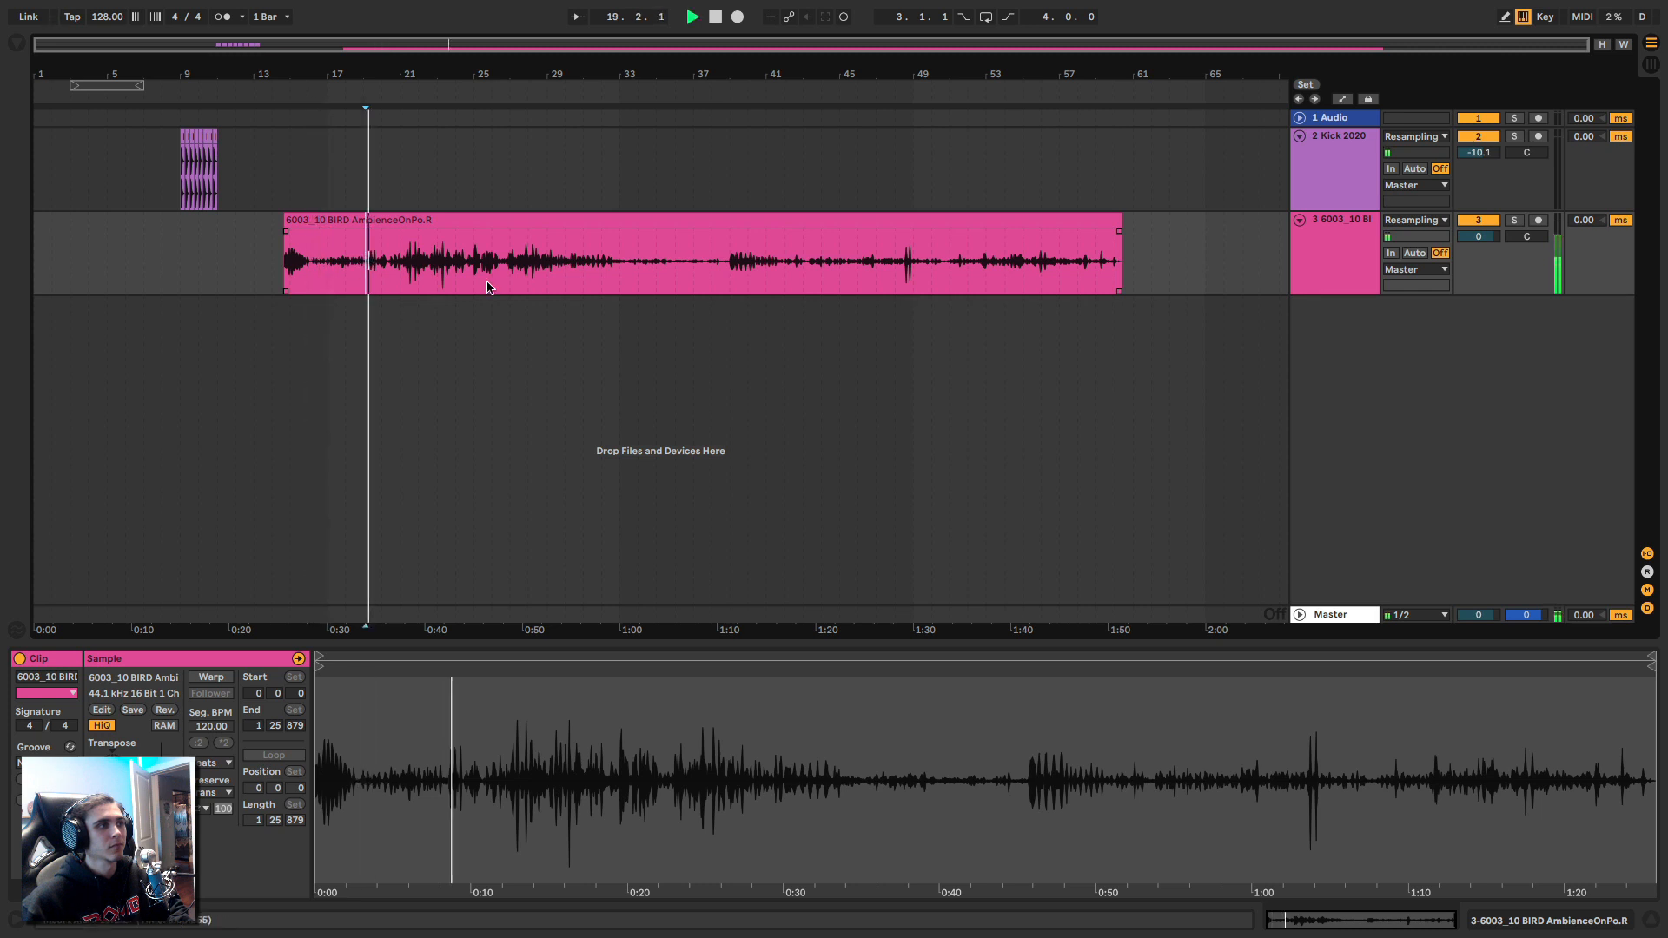
click(583, 265)
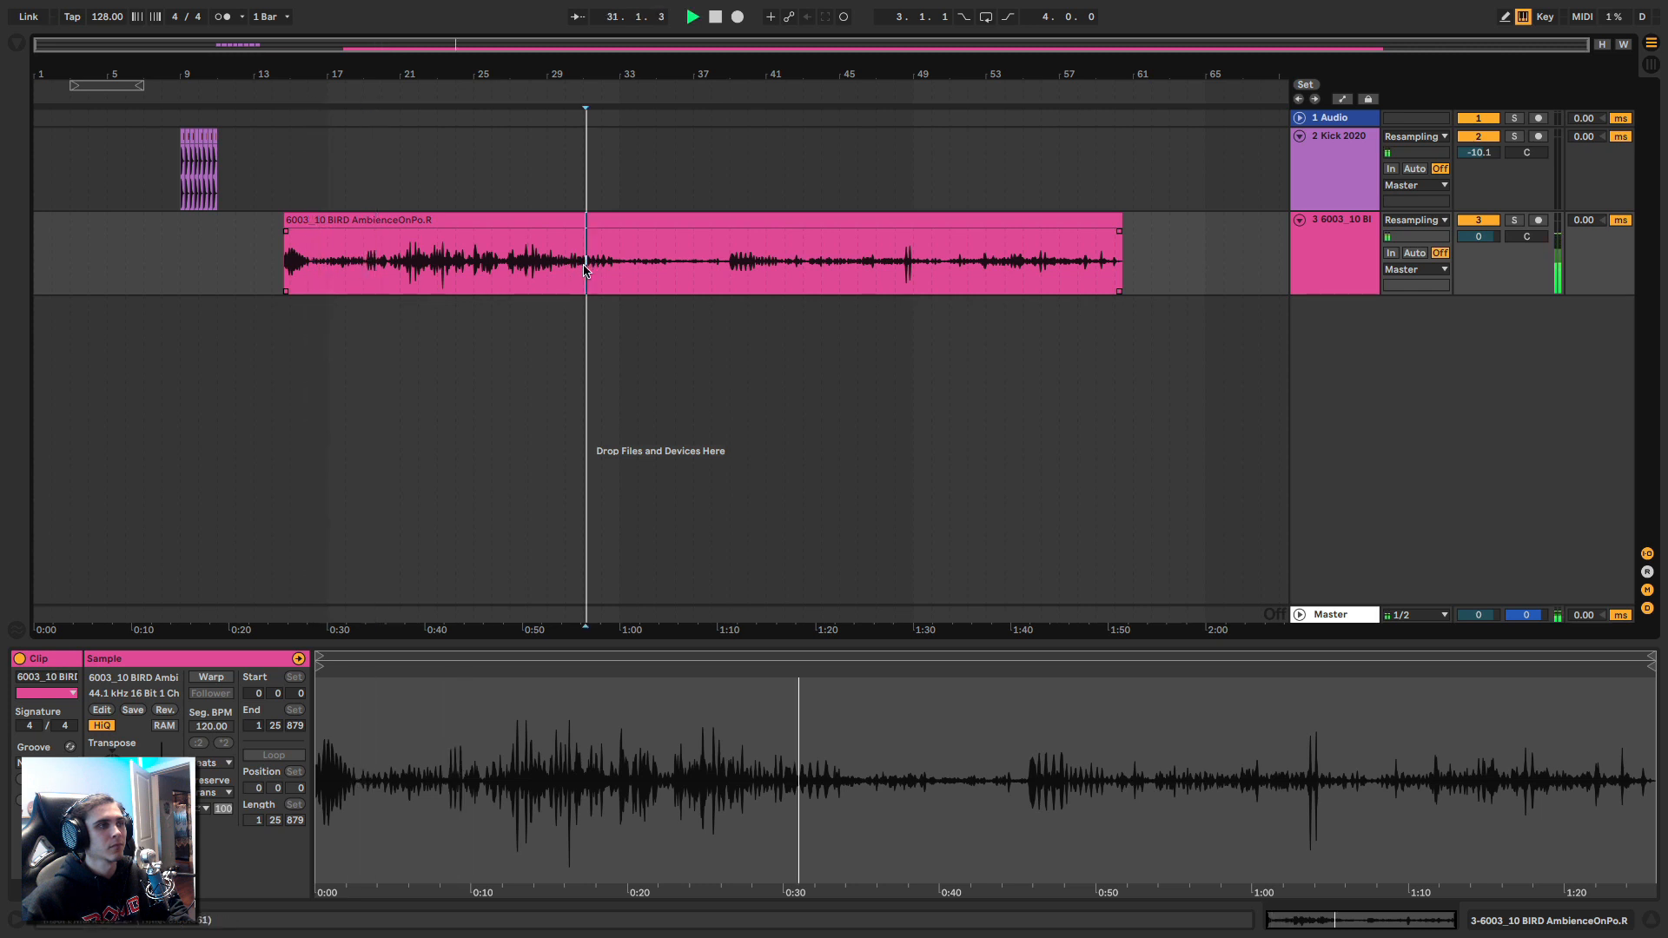
click(734, 261)
click(819, 275)
click(844, 273)
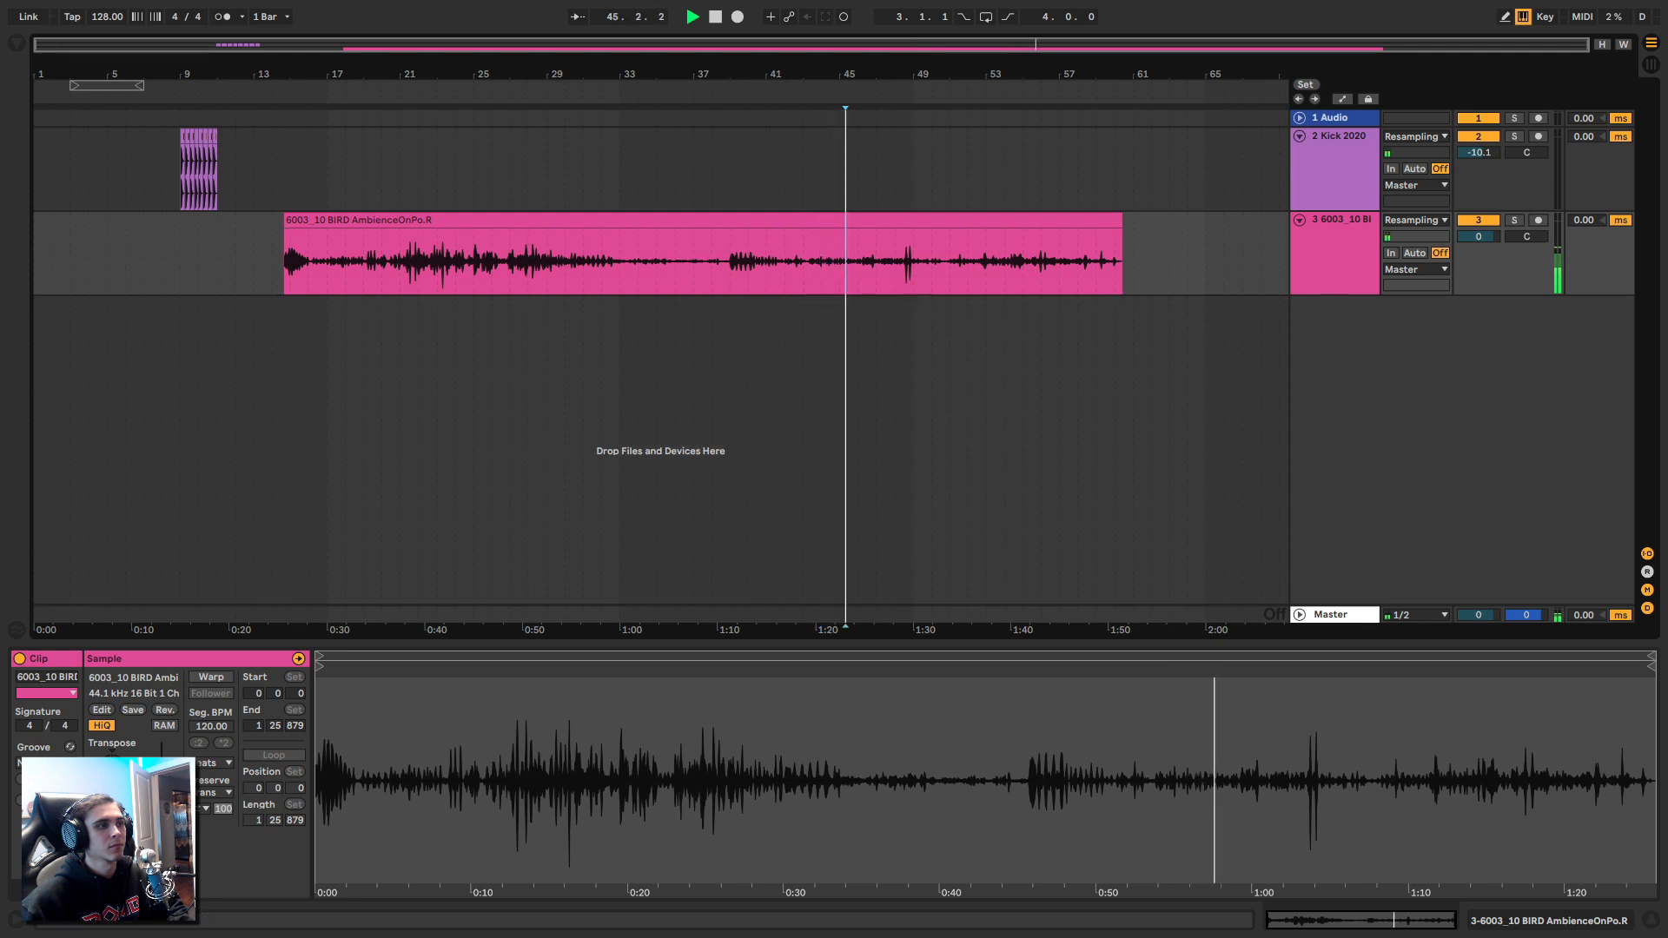
click(921, 266)
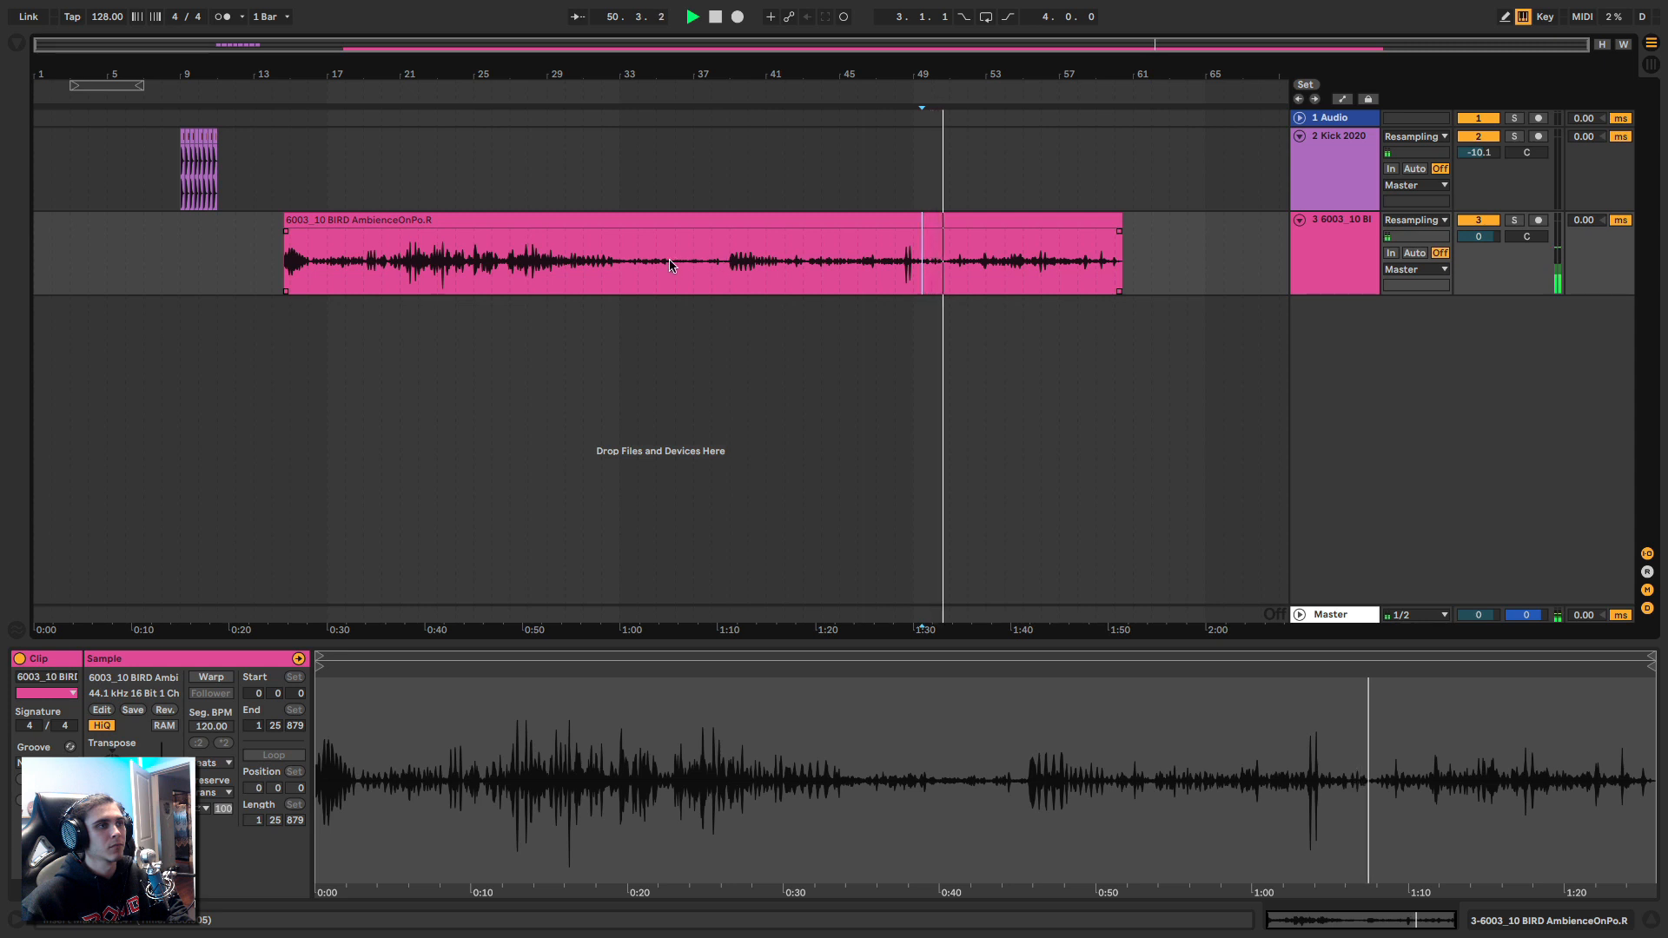
click(386, 220)
key(space)
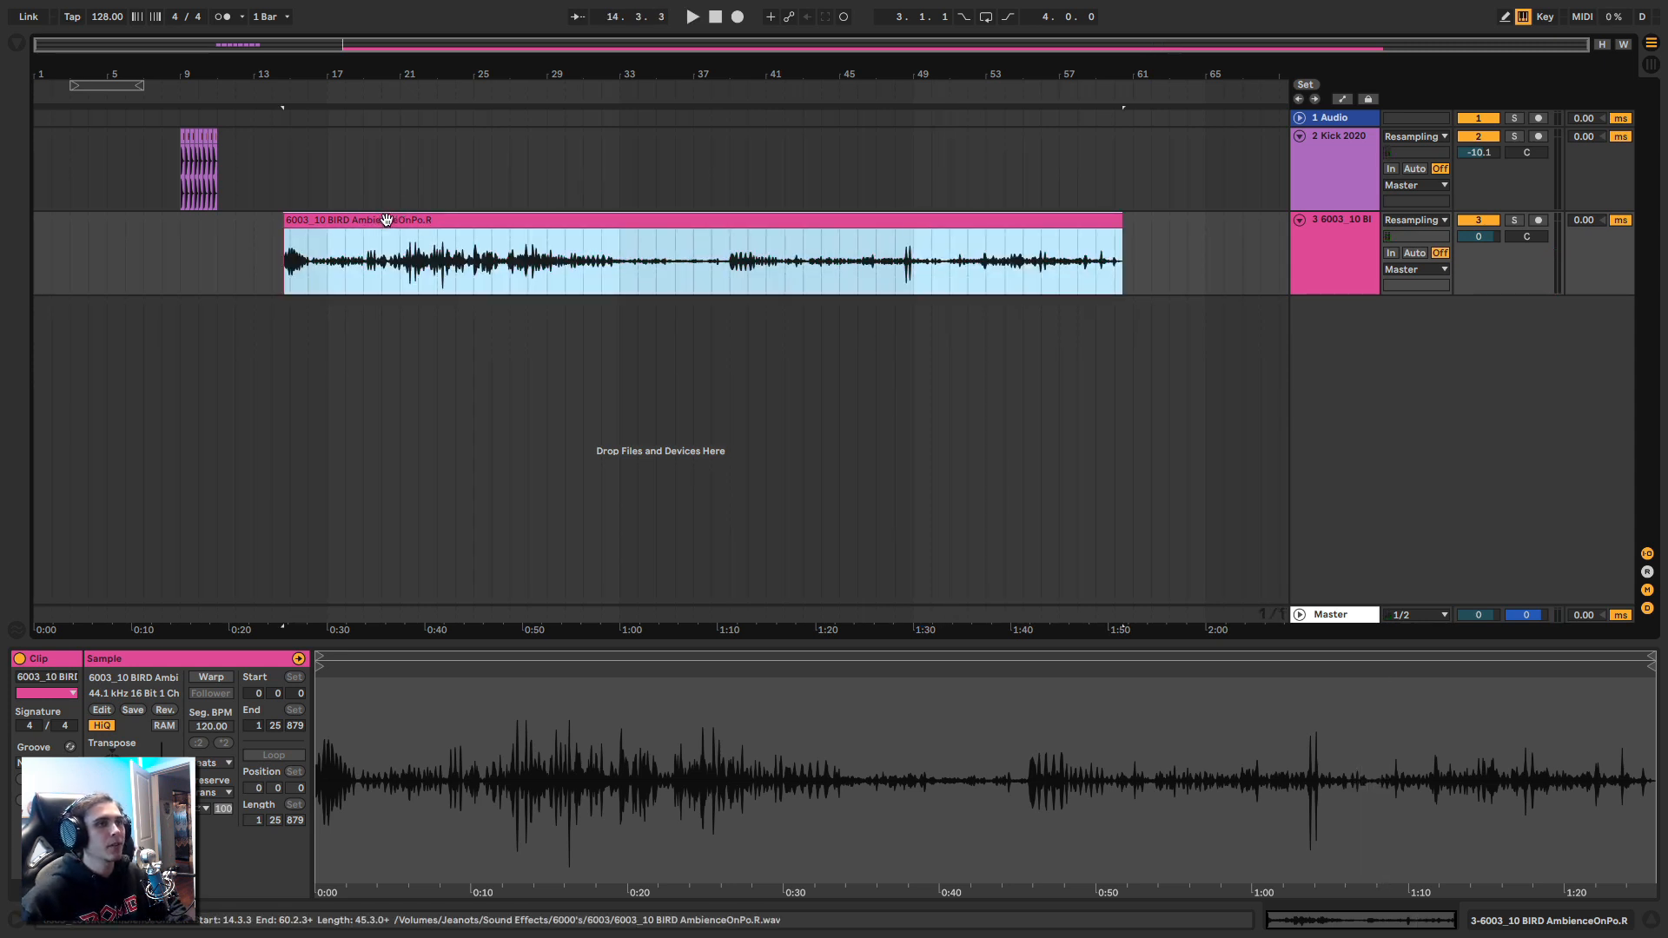
Step: Move the bird ambience clip so it starts at bar 17 and turn on Warp for it
drag(386, 221, 462, 223)
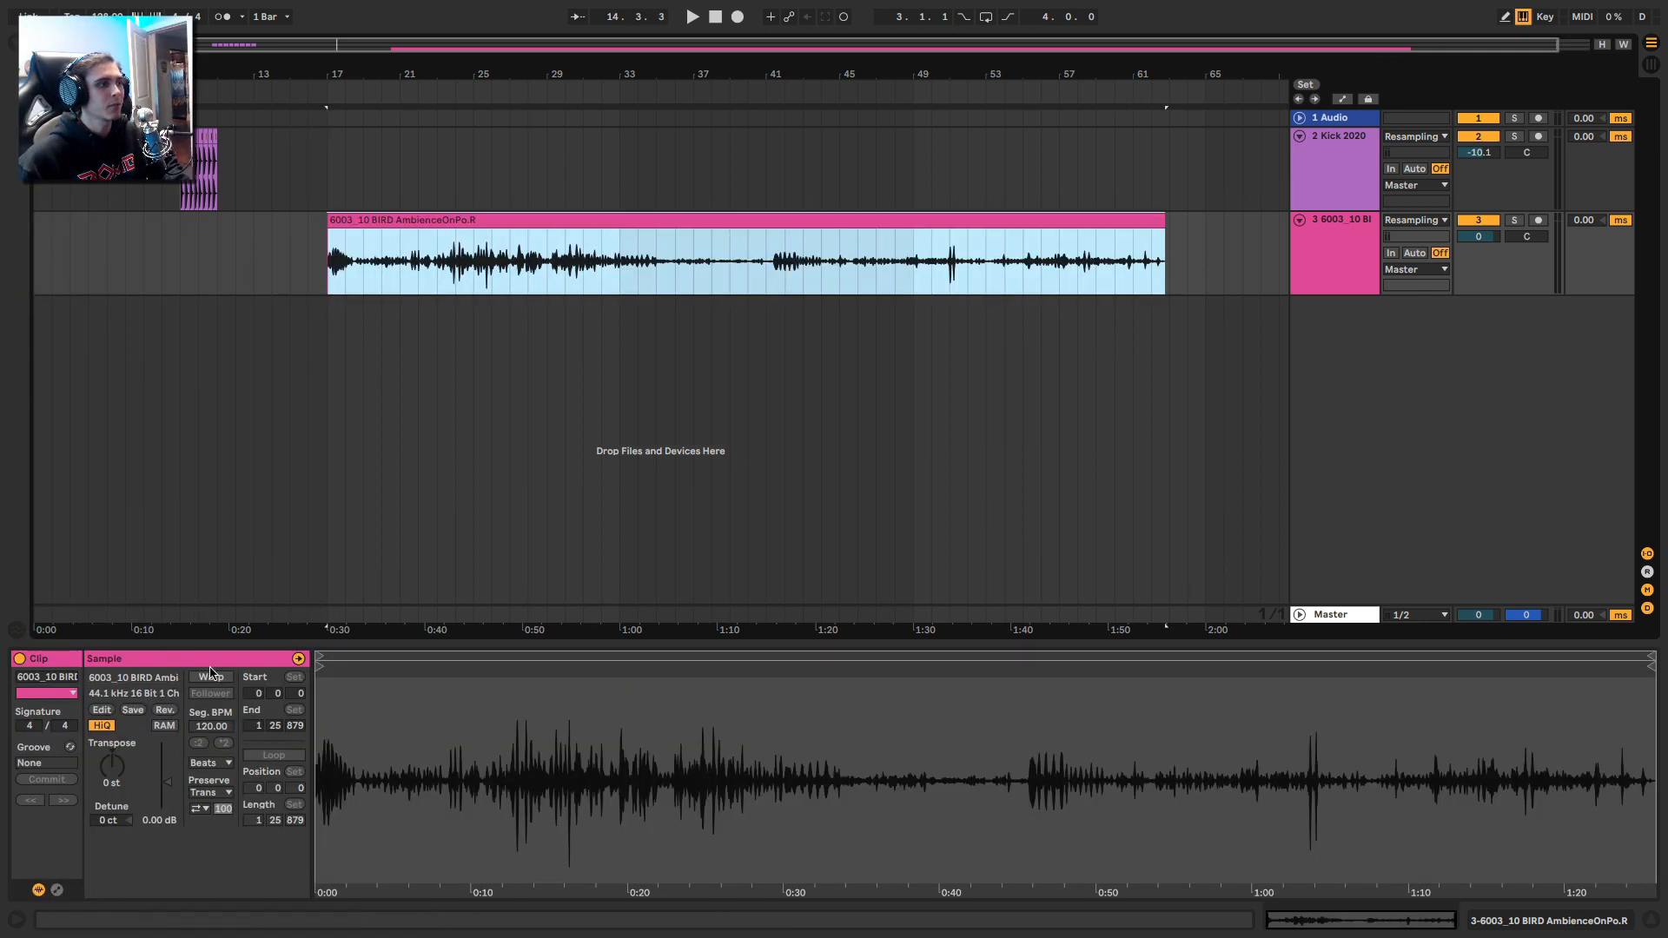
click(214, 676)
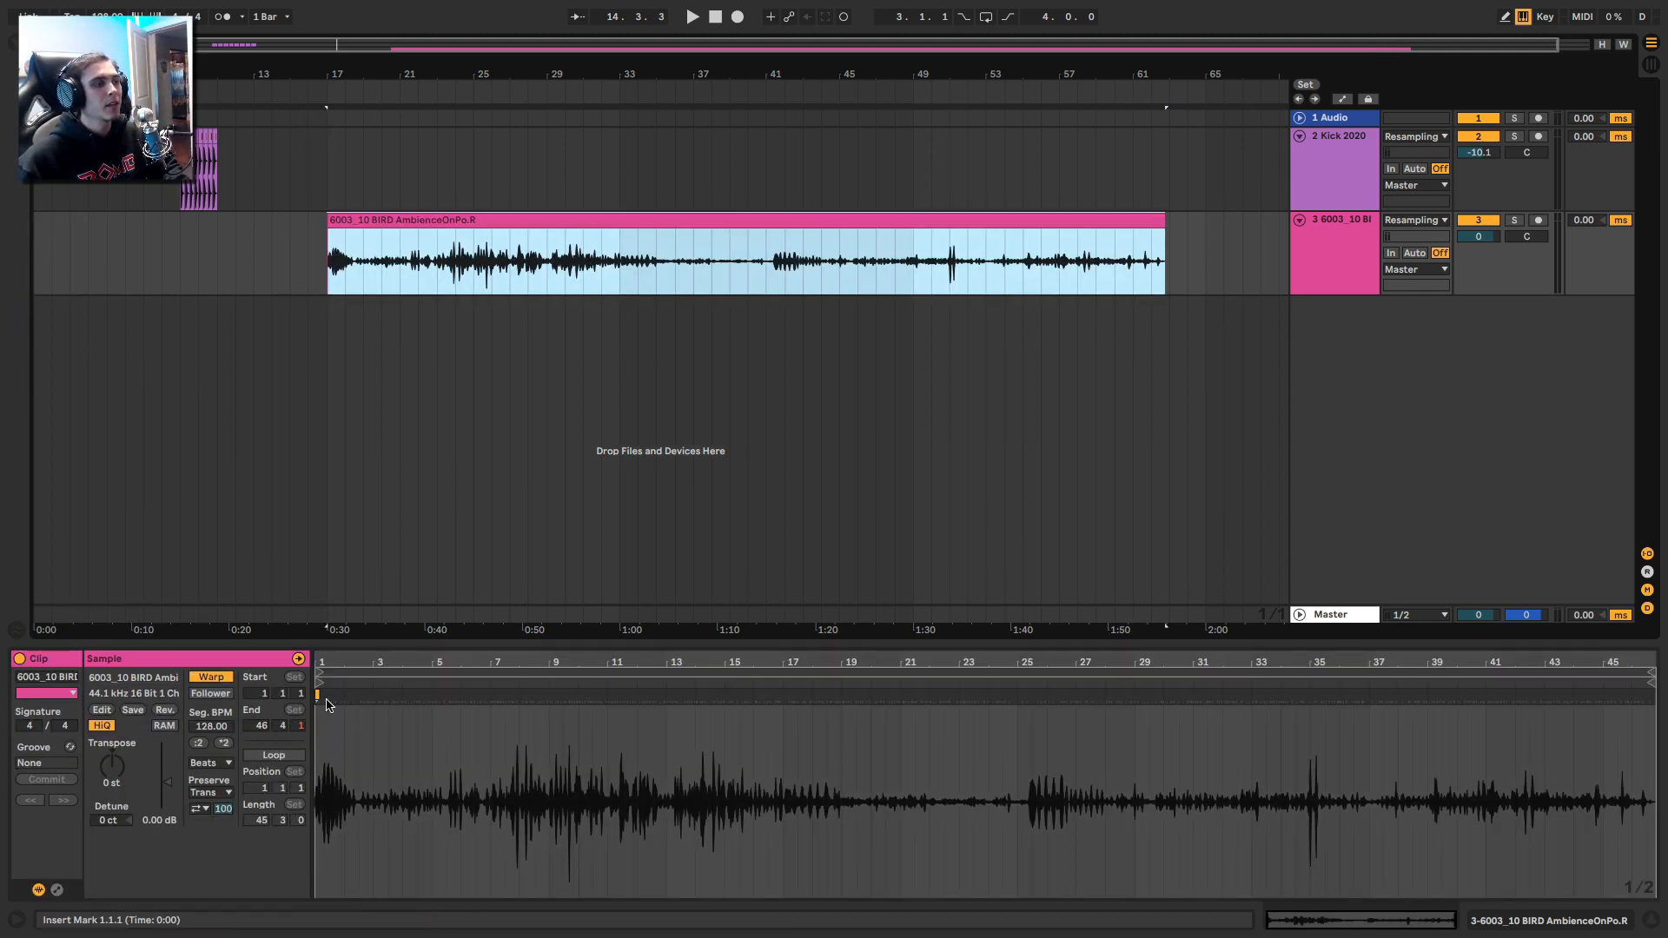
Step: Quantize the bird clip's transients to 1/16 + 1/16T with an amount of 100%
drag(325, 663, 324, 694)
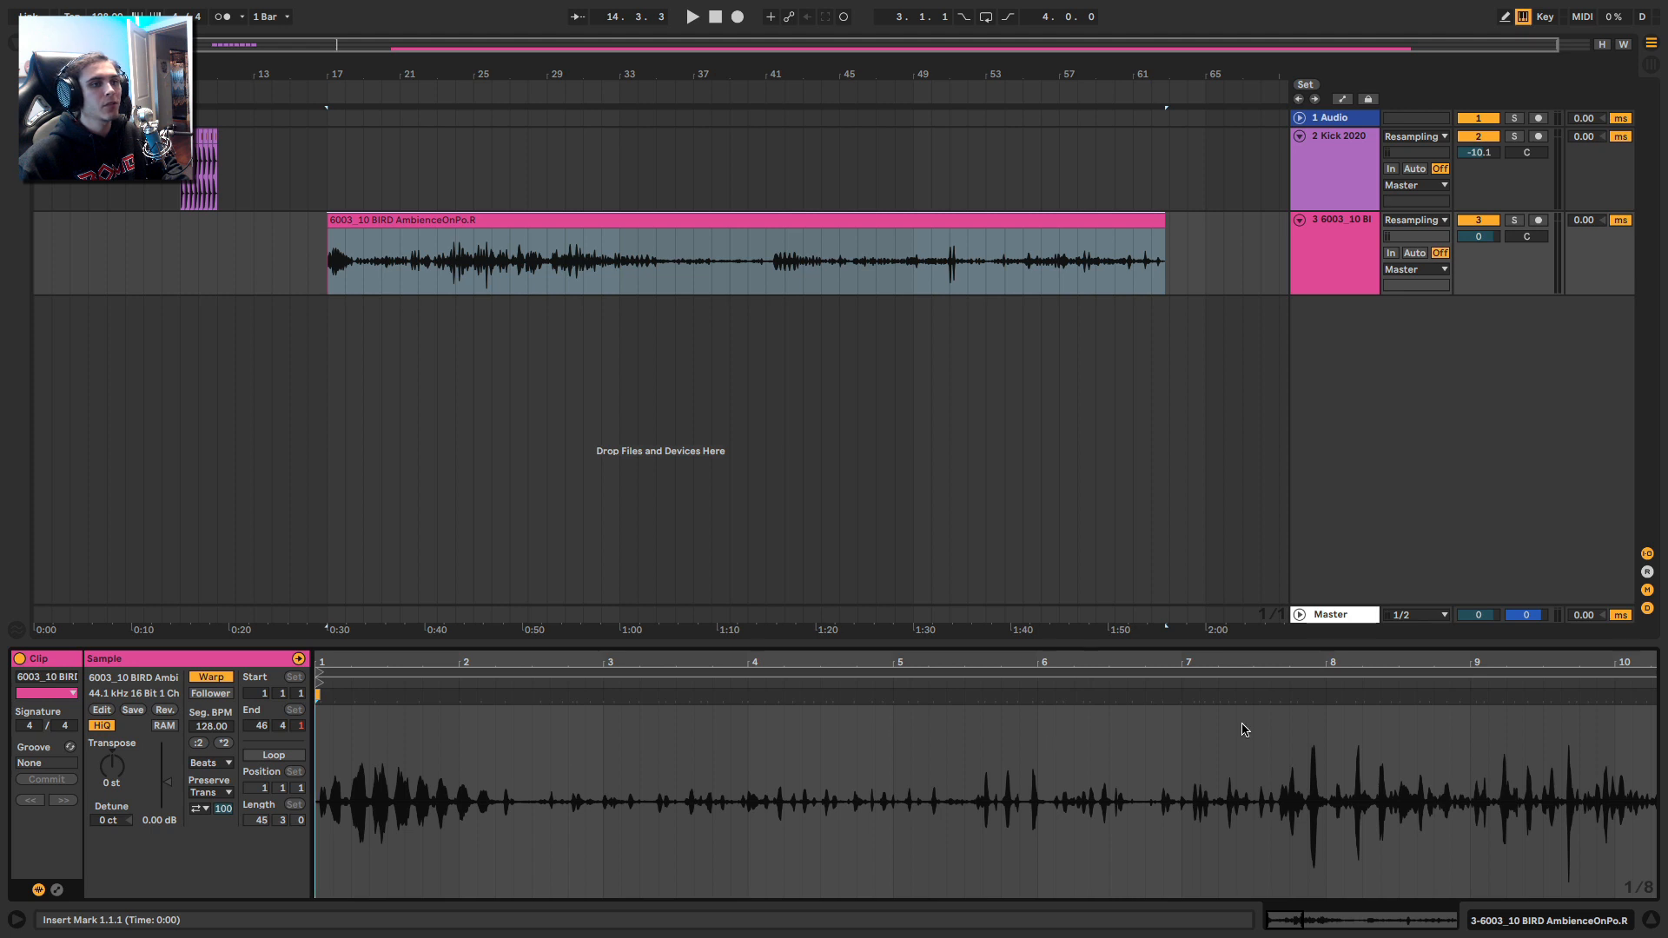
drag(1121, 661, 1121, 625)
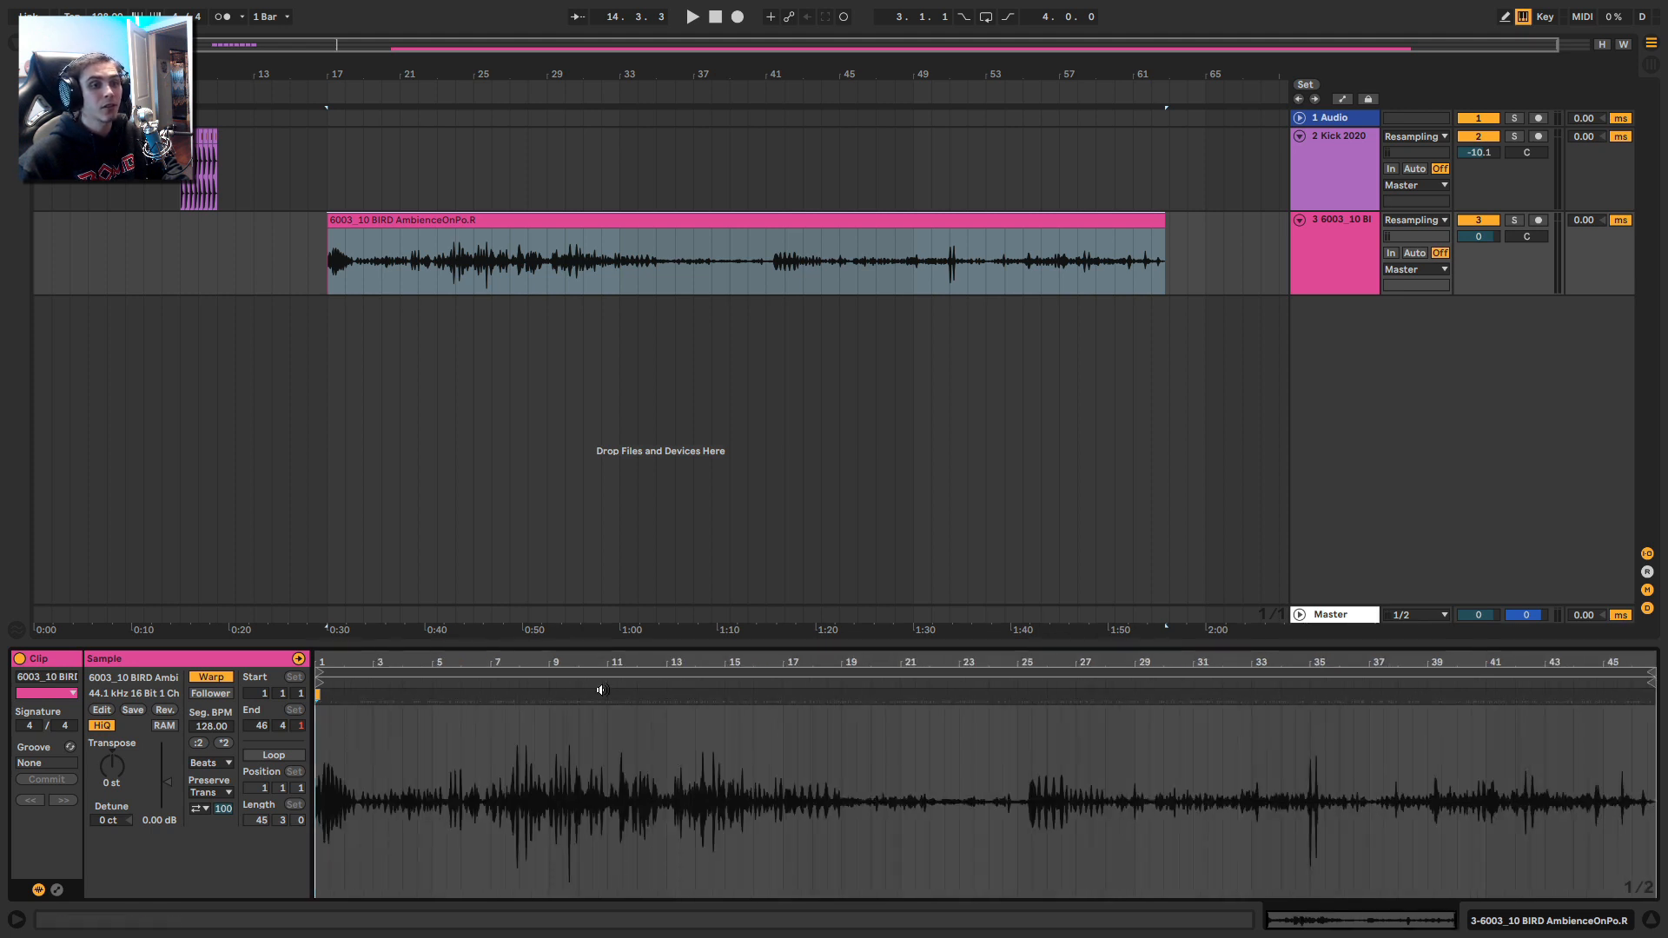
click(666, 760)
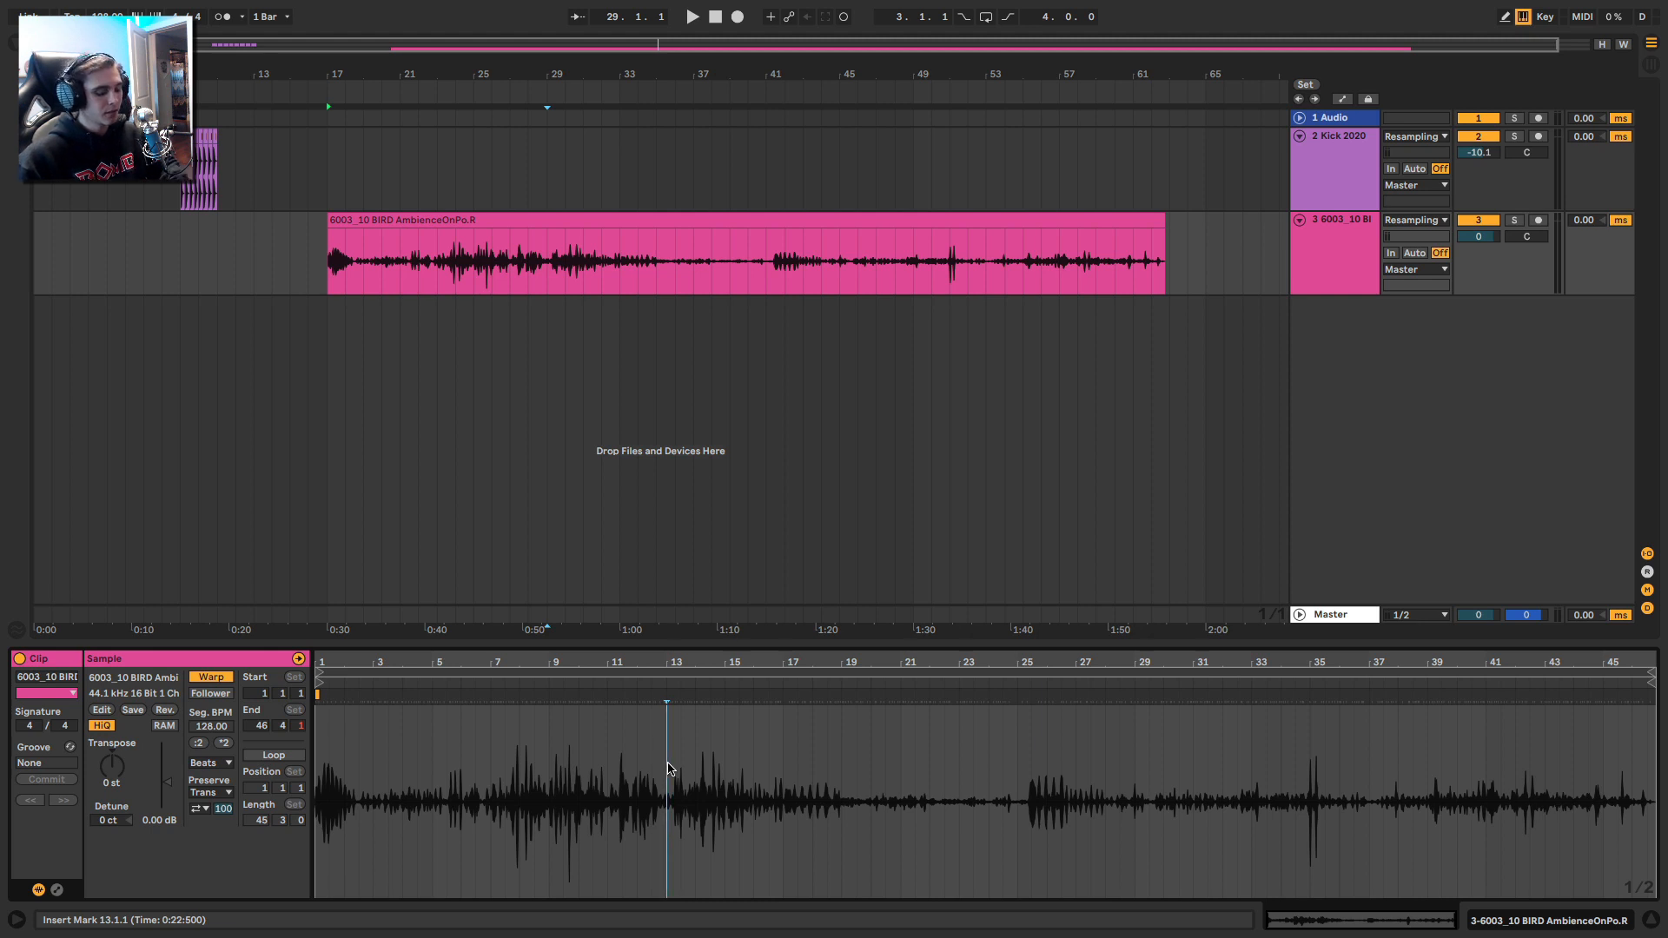
key(super+shift+u)
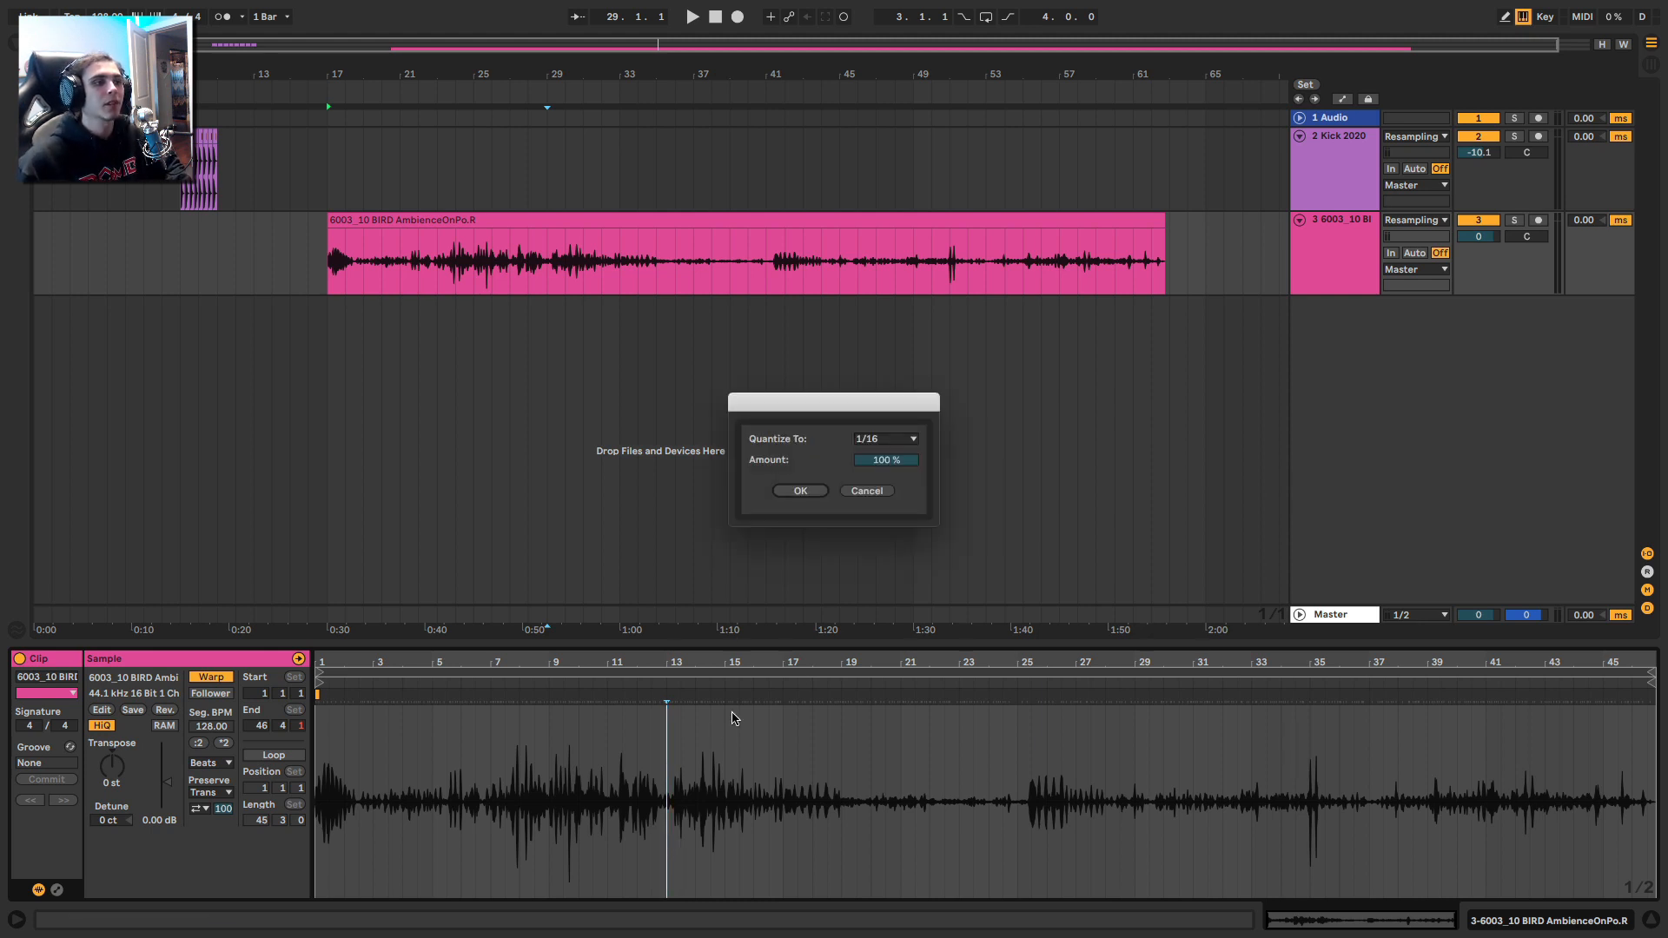
click(866, 439)
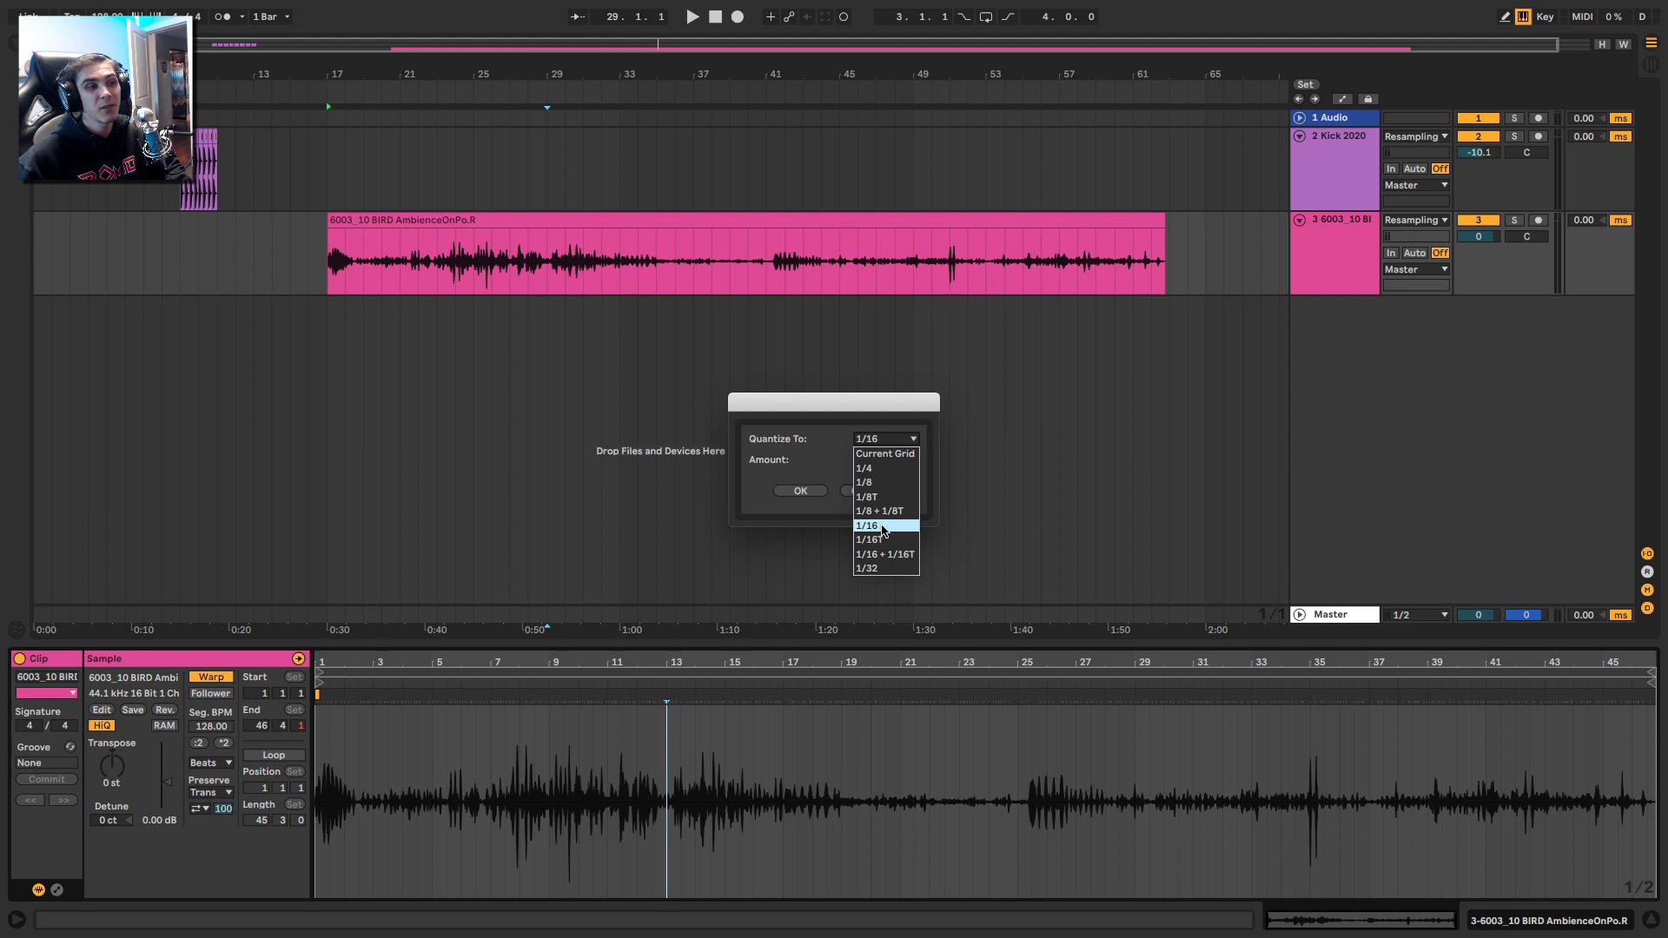
click(882, 554)
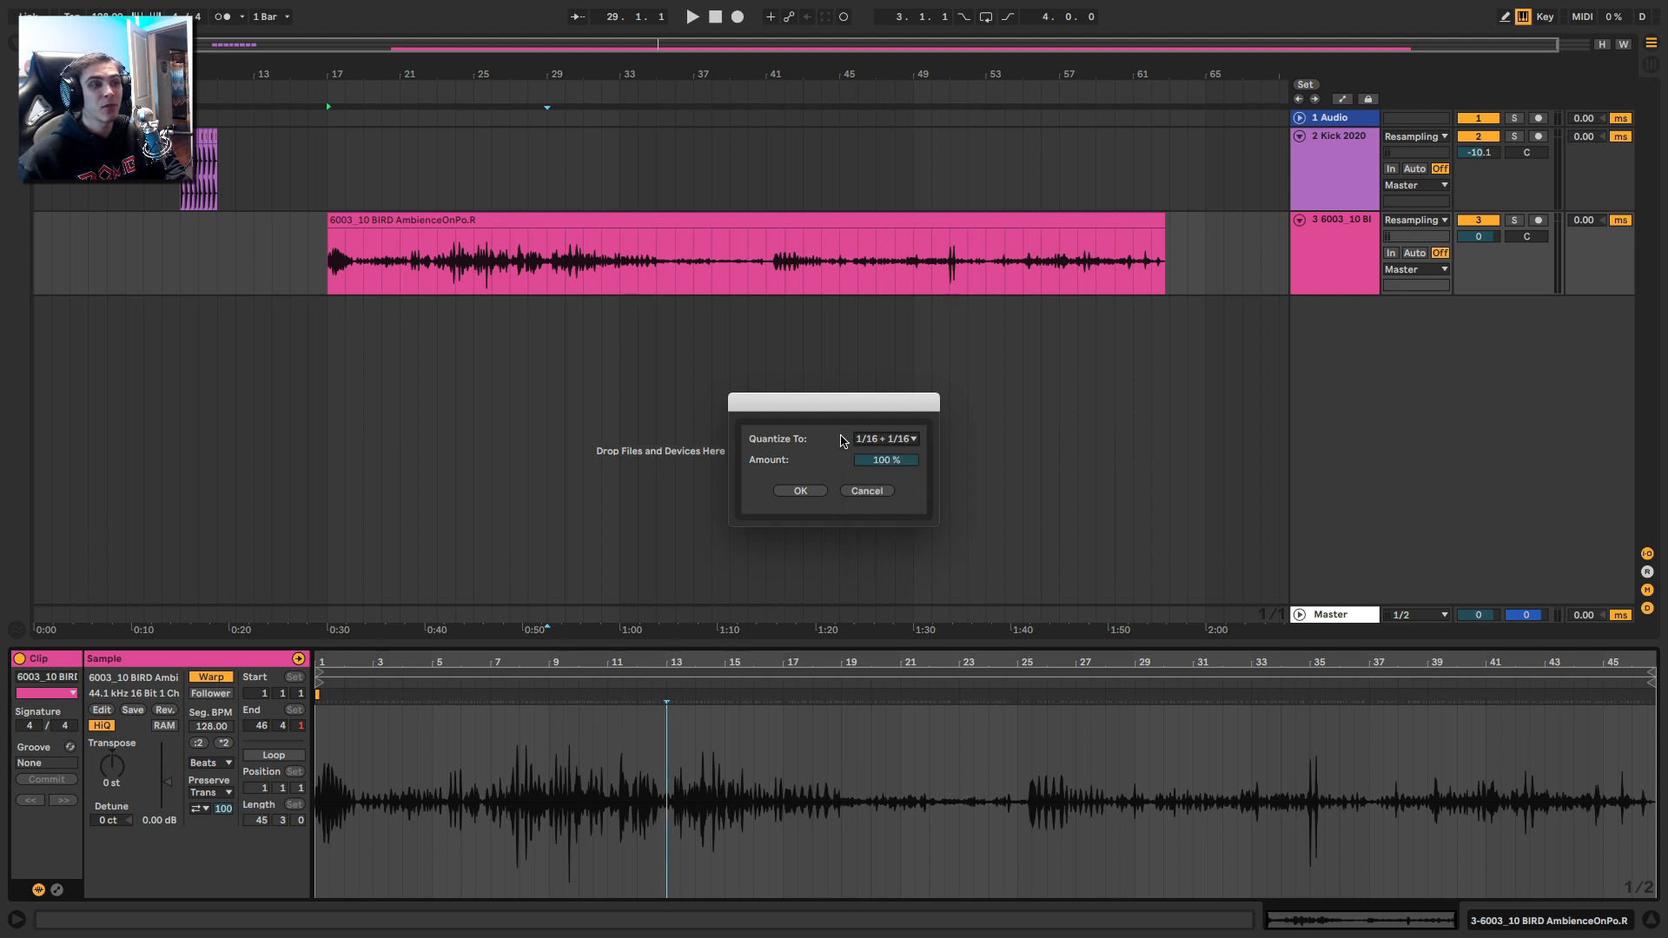
click(800, 491)
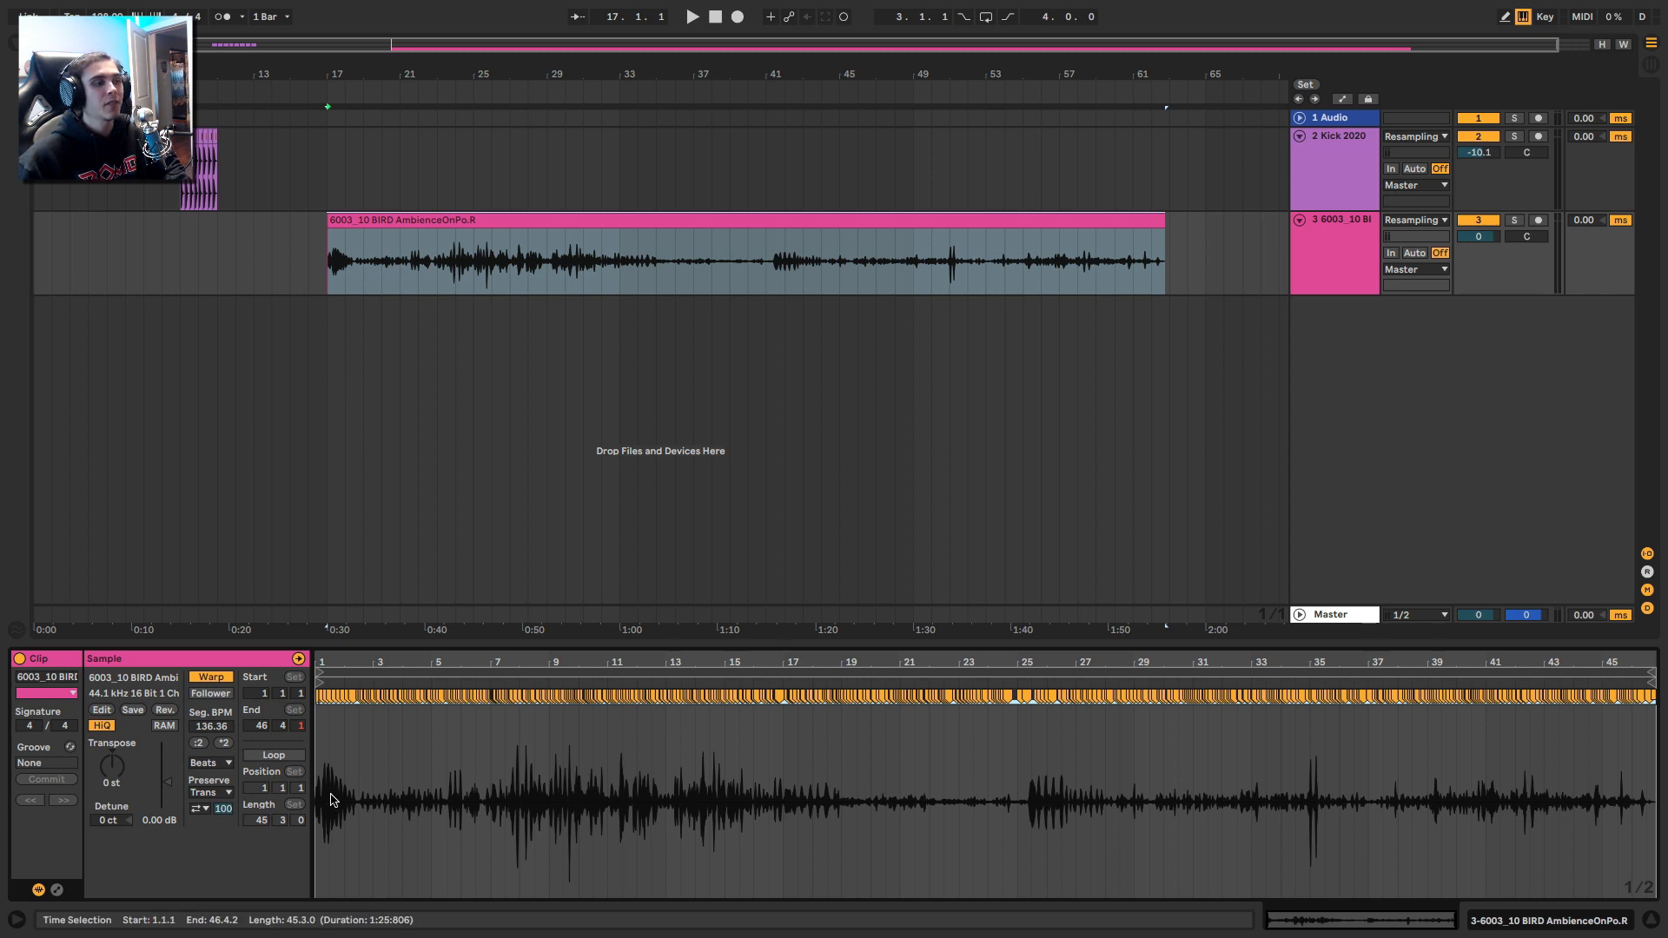
Step: Turn off transient looping in the clip's Beats warp mode and set the transient envelope to 0 while it plays
click(206, 812)
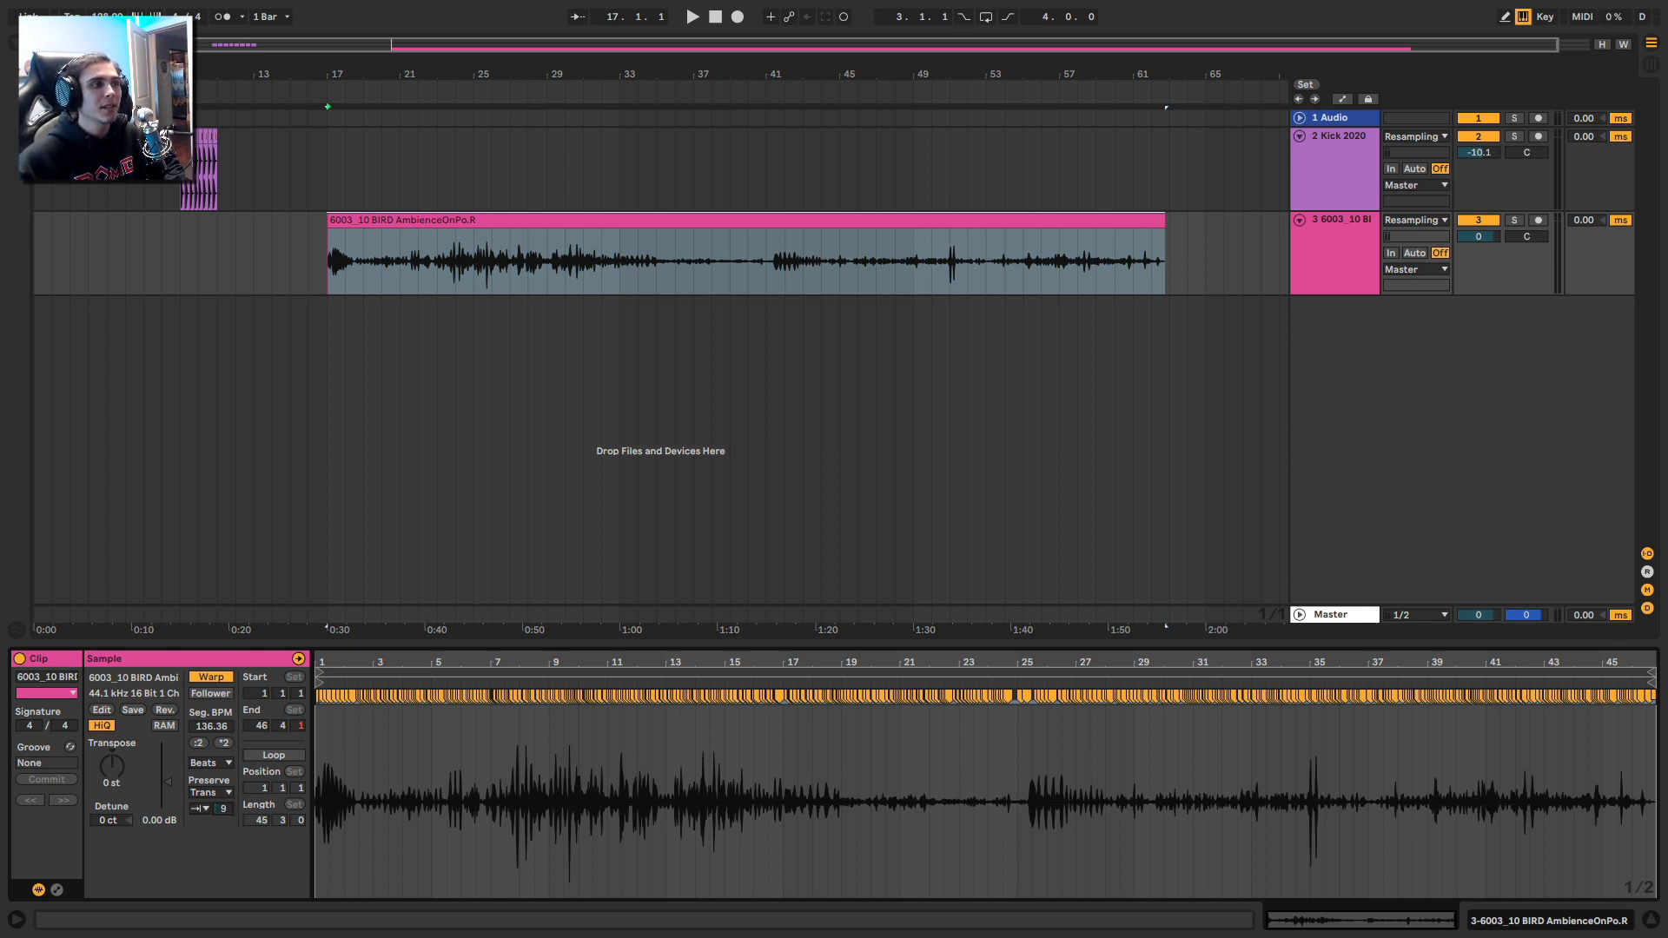
click(443, 222)
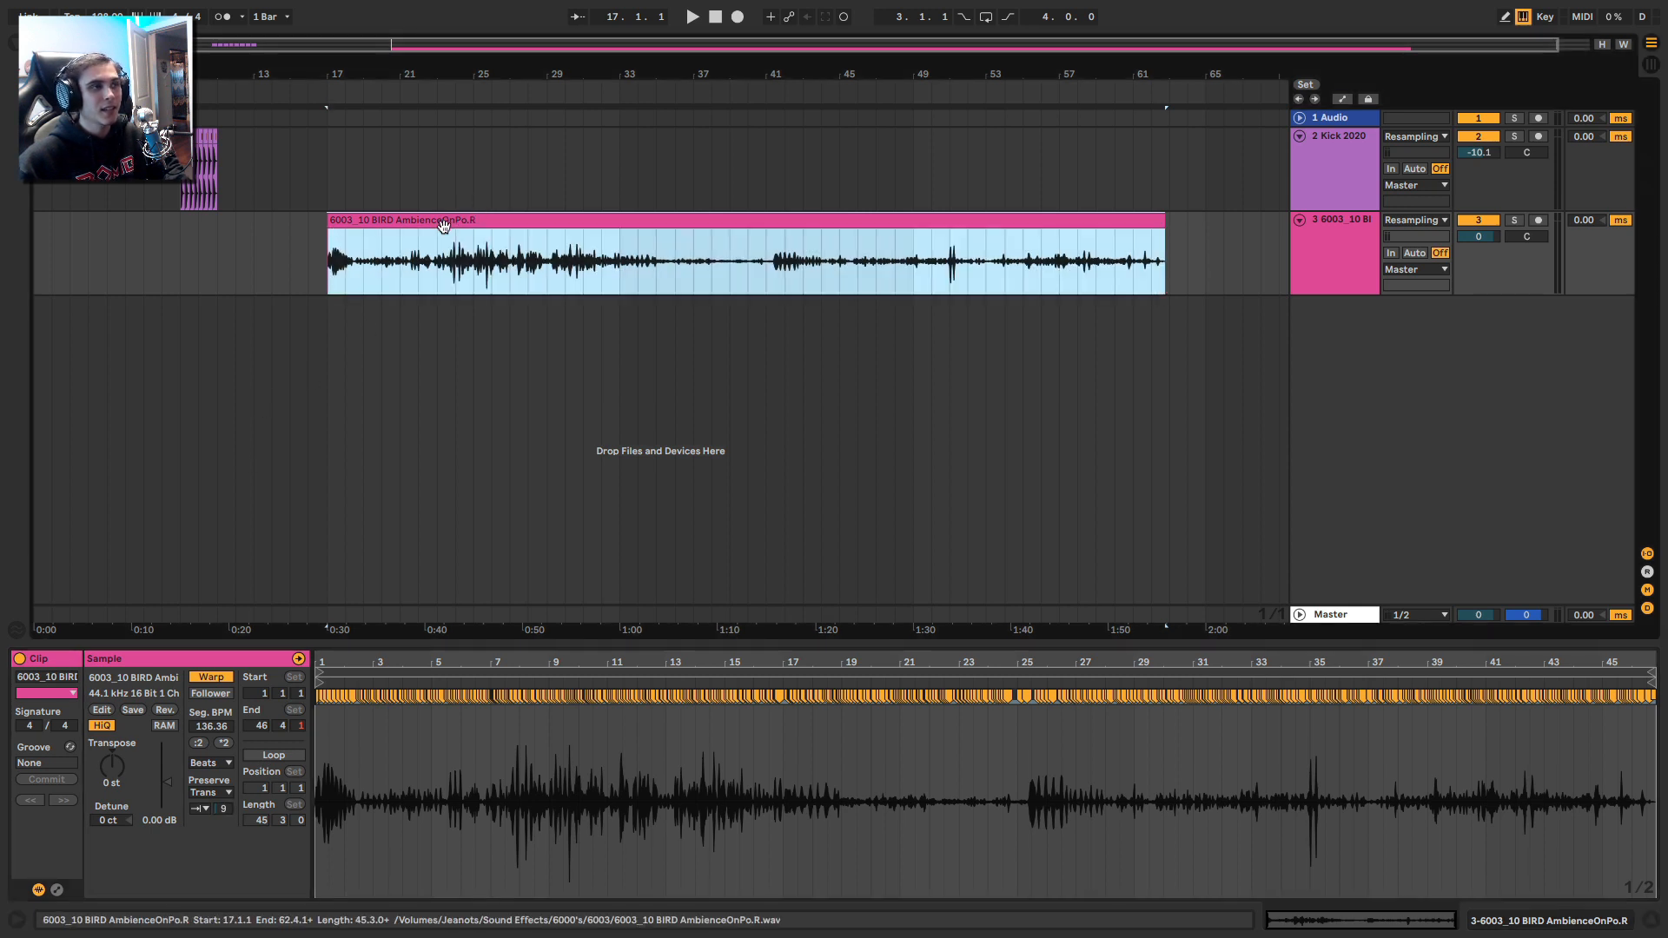
key(space)
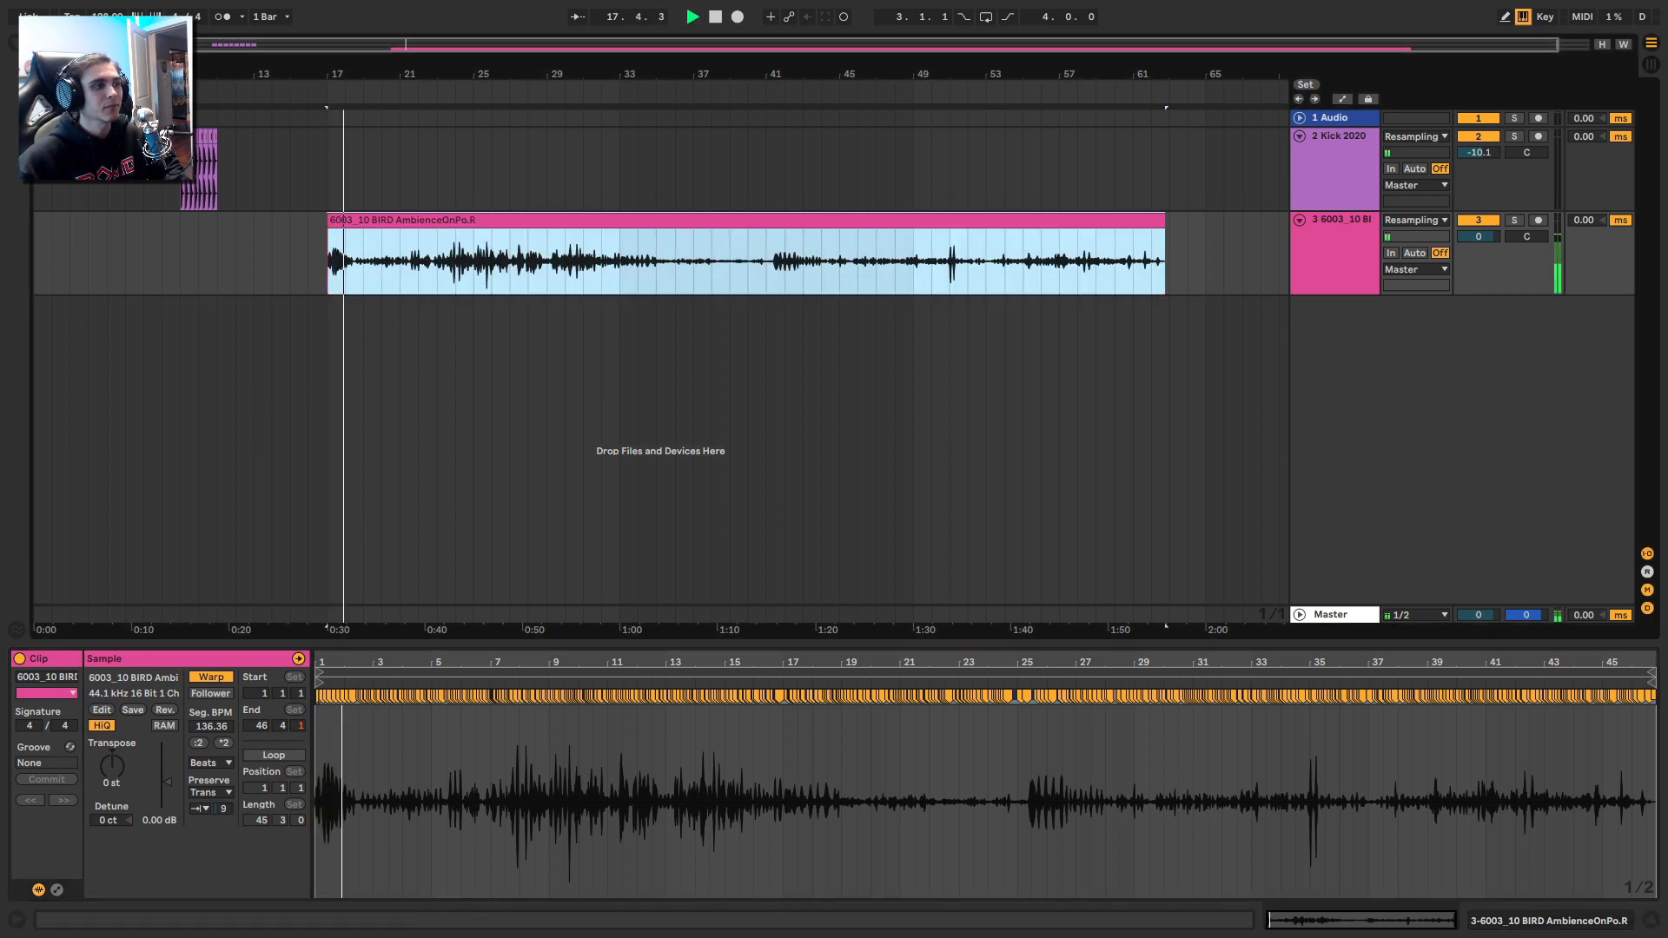
drag(223, 809, 223, 831)
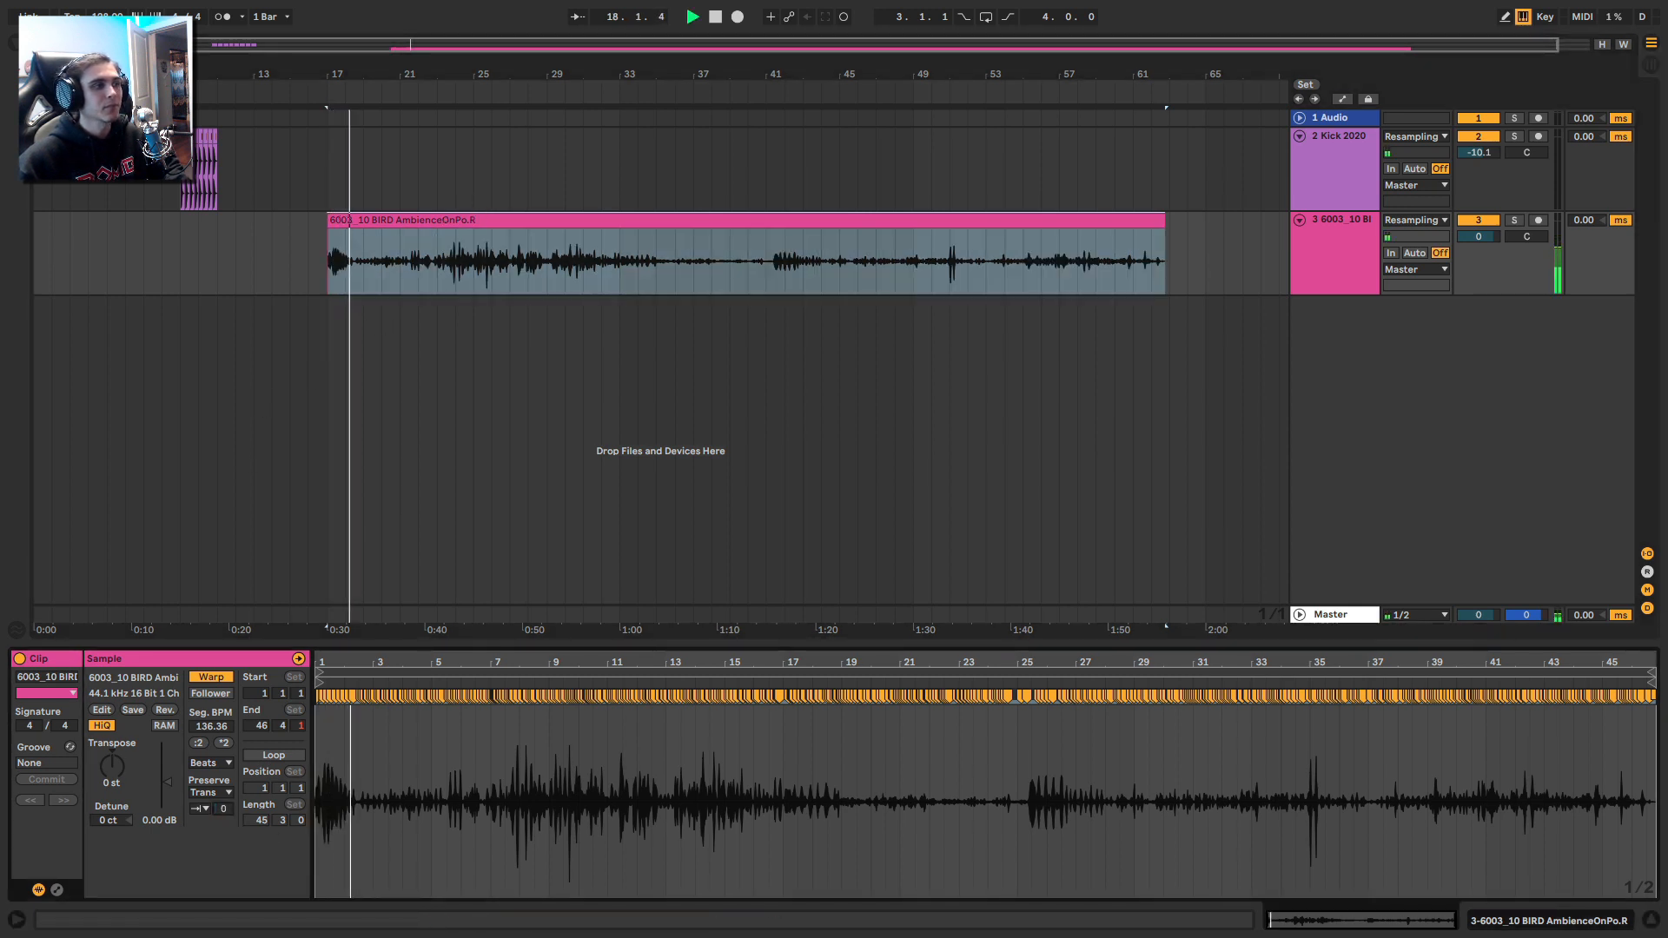
Step: Split the bird clip at bars 19 and 21, and move the two-bar piece between them to bar 9 under the kicks
click(364, 259)
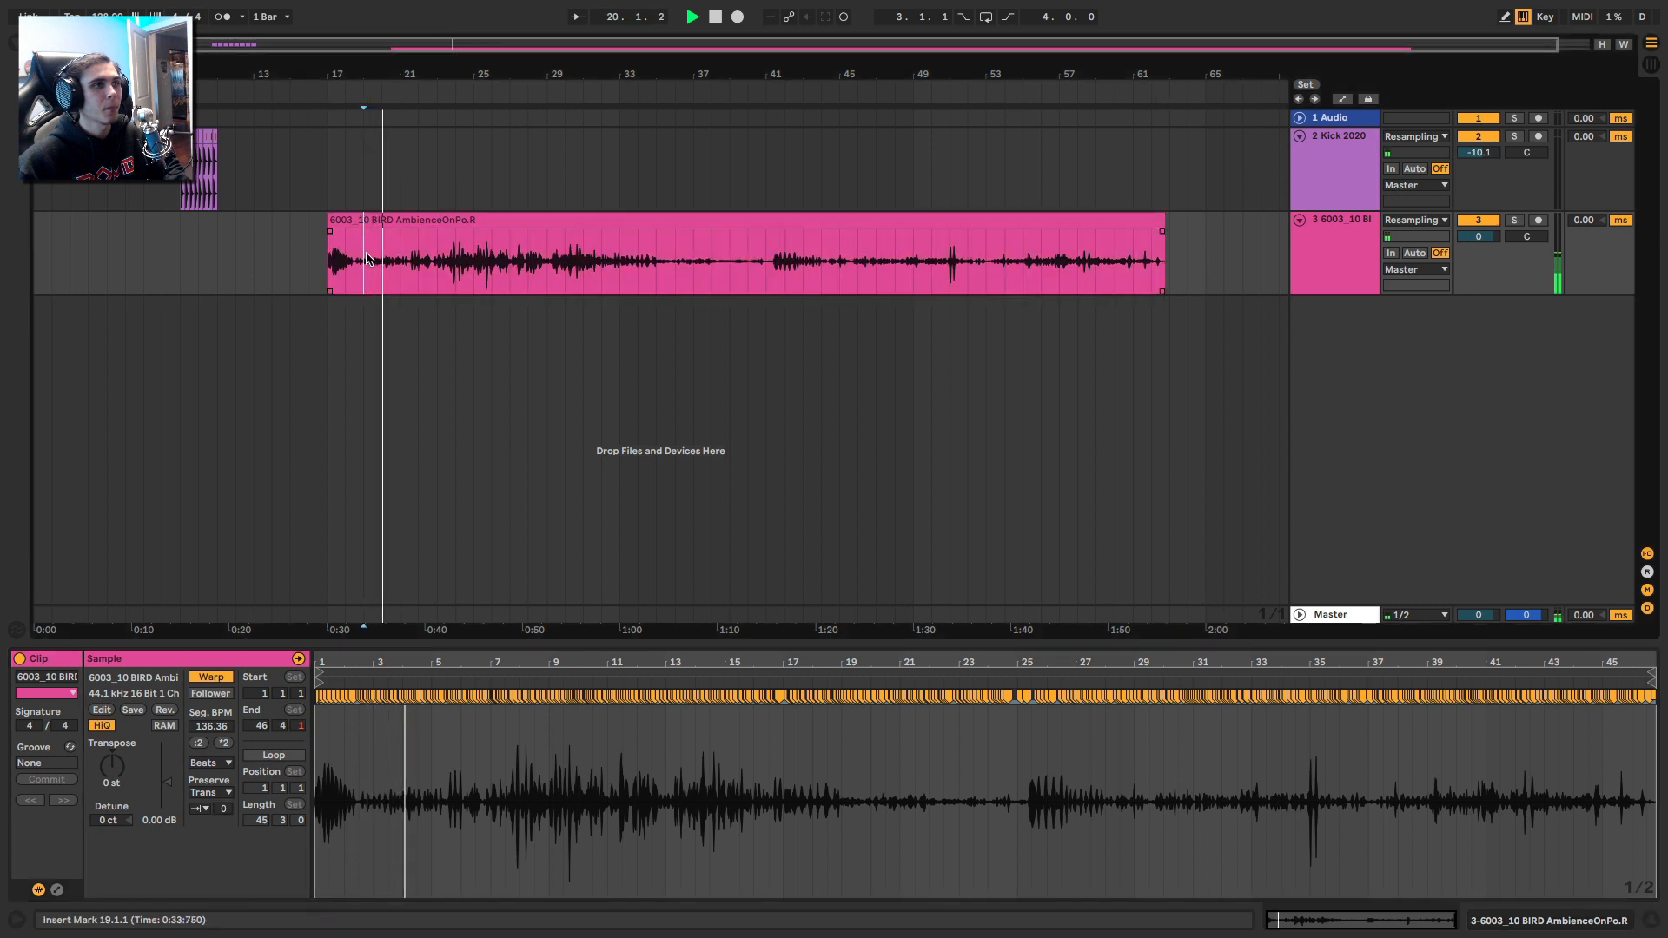
click(395, 264)
shift+click(400, 263)
key(space)
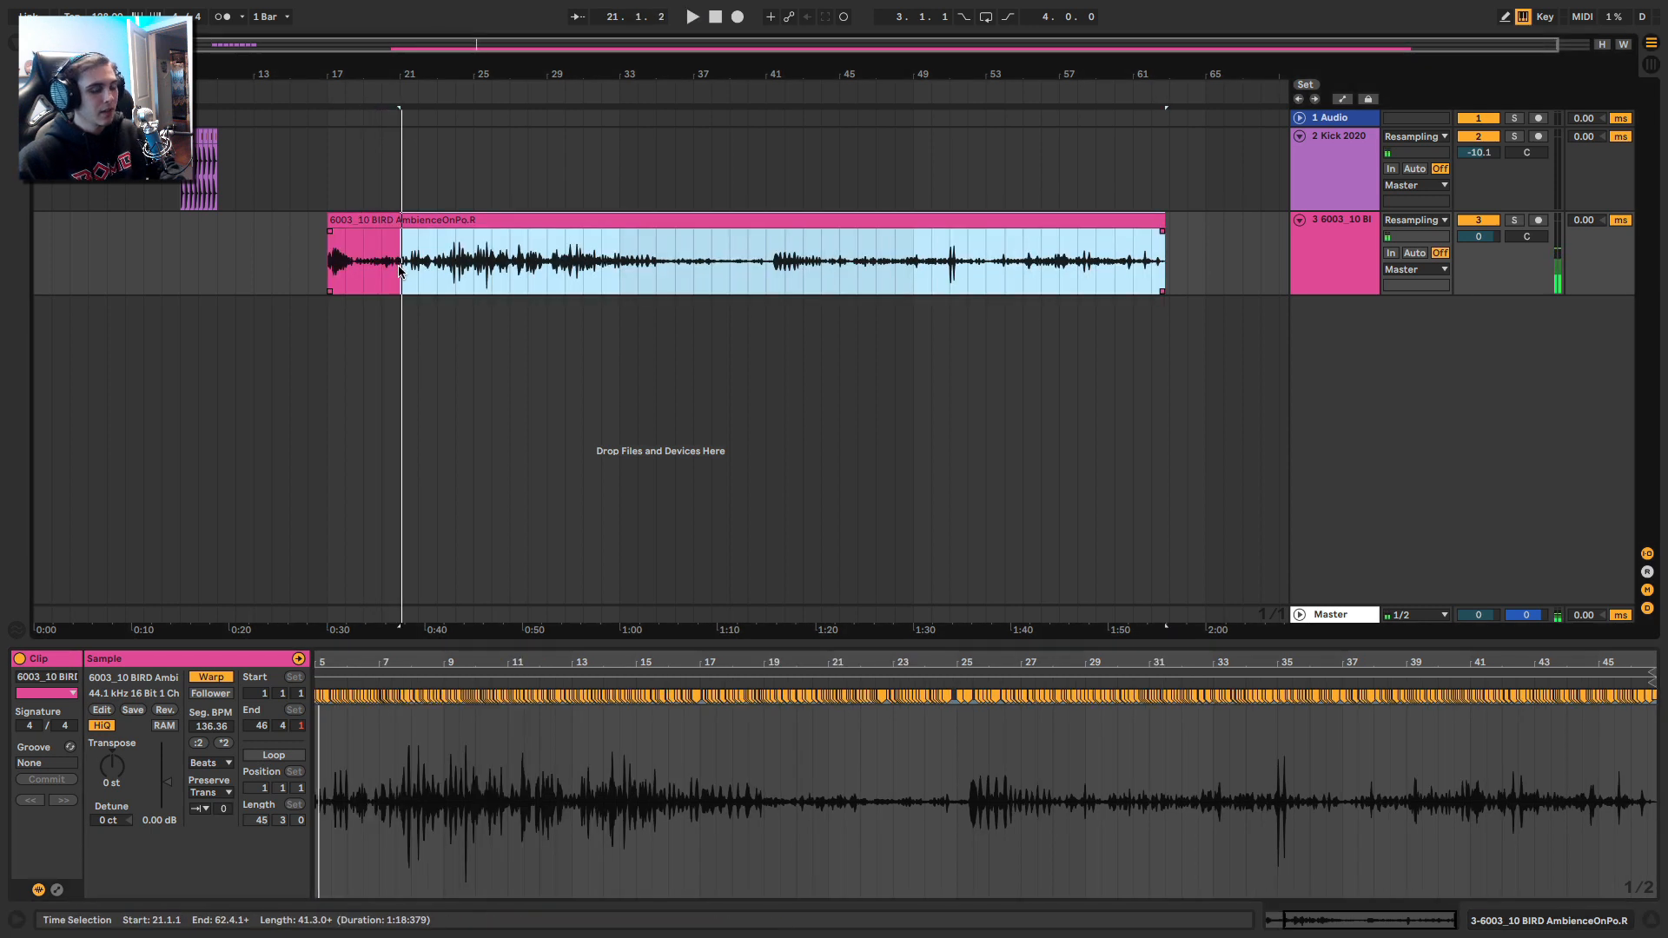
key(ctrl+e)
click(364, 257)
key(ctrl+e)
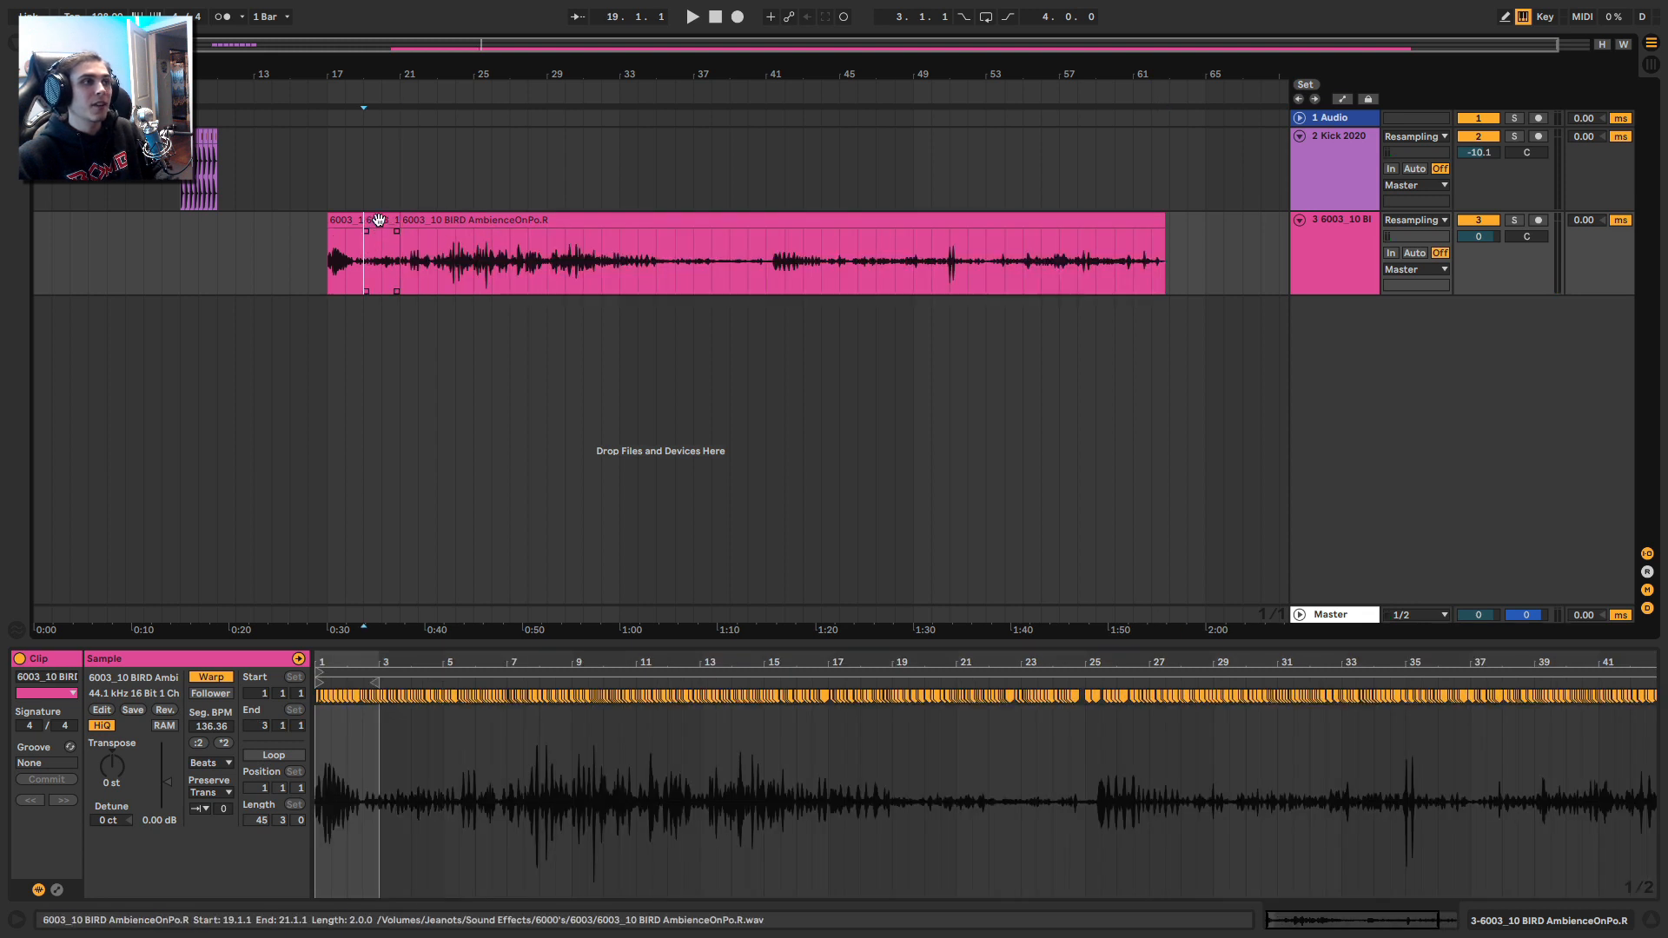
drag(376, 222, 199, 244)
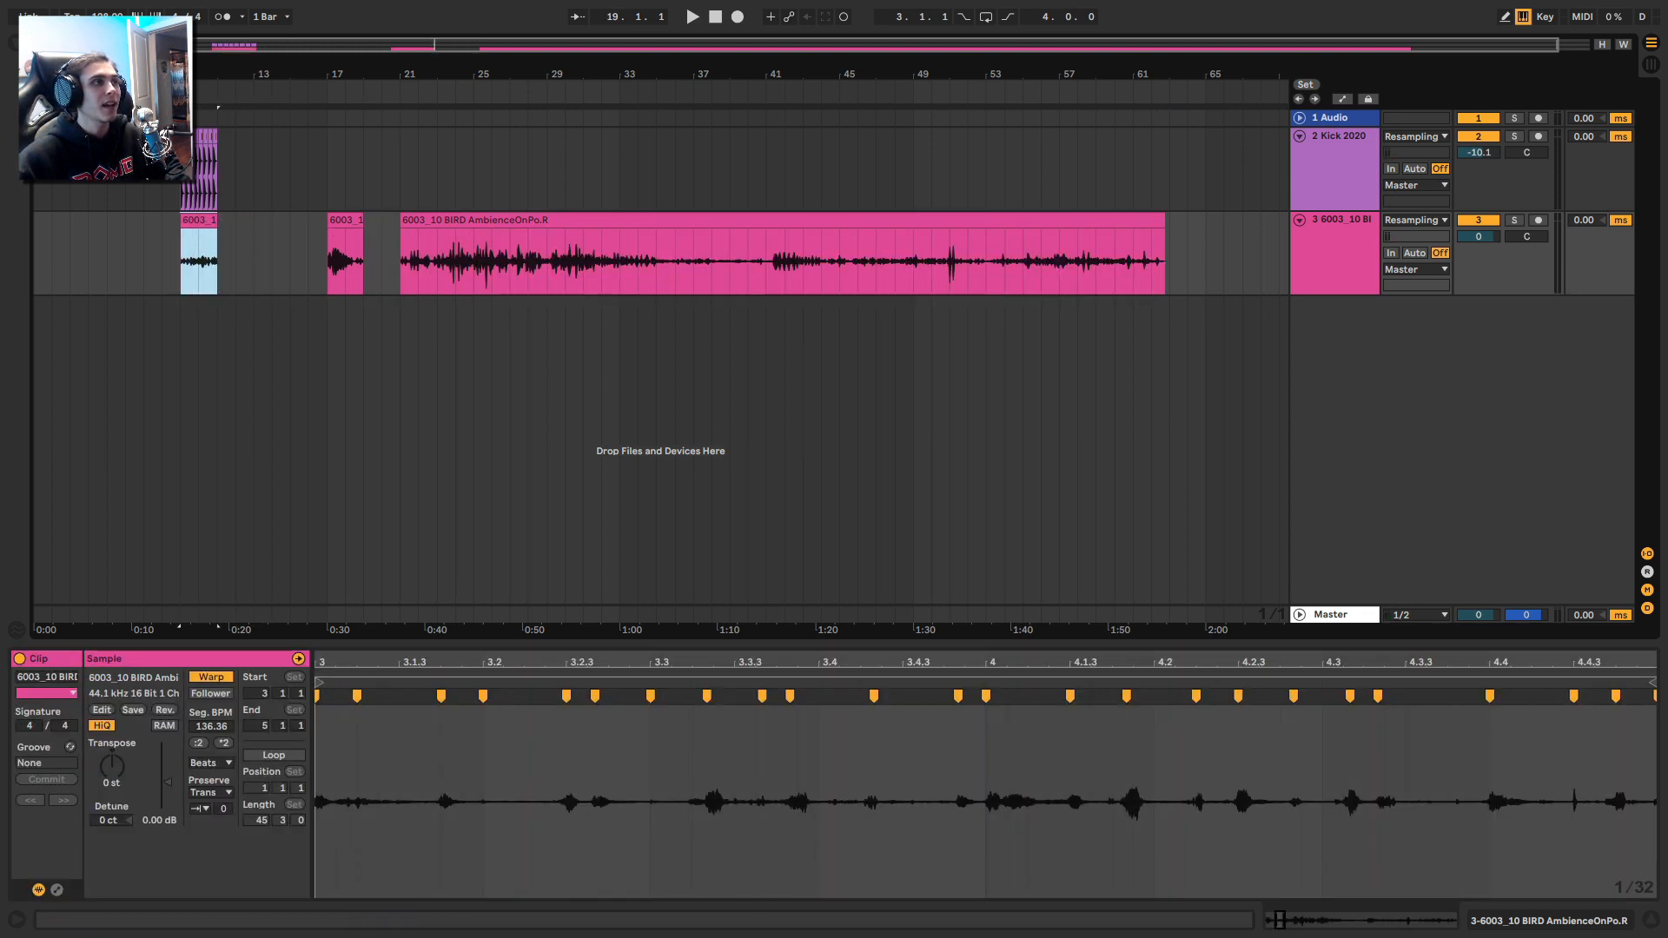
Step: Apply the Hip Hop 1.agr groove from the Swing and Groove pack's Hip Hop folder to the two-bar bird clip
drag(181, 75, 180, 196)
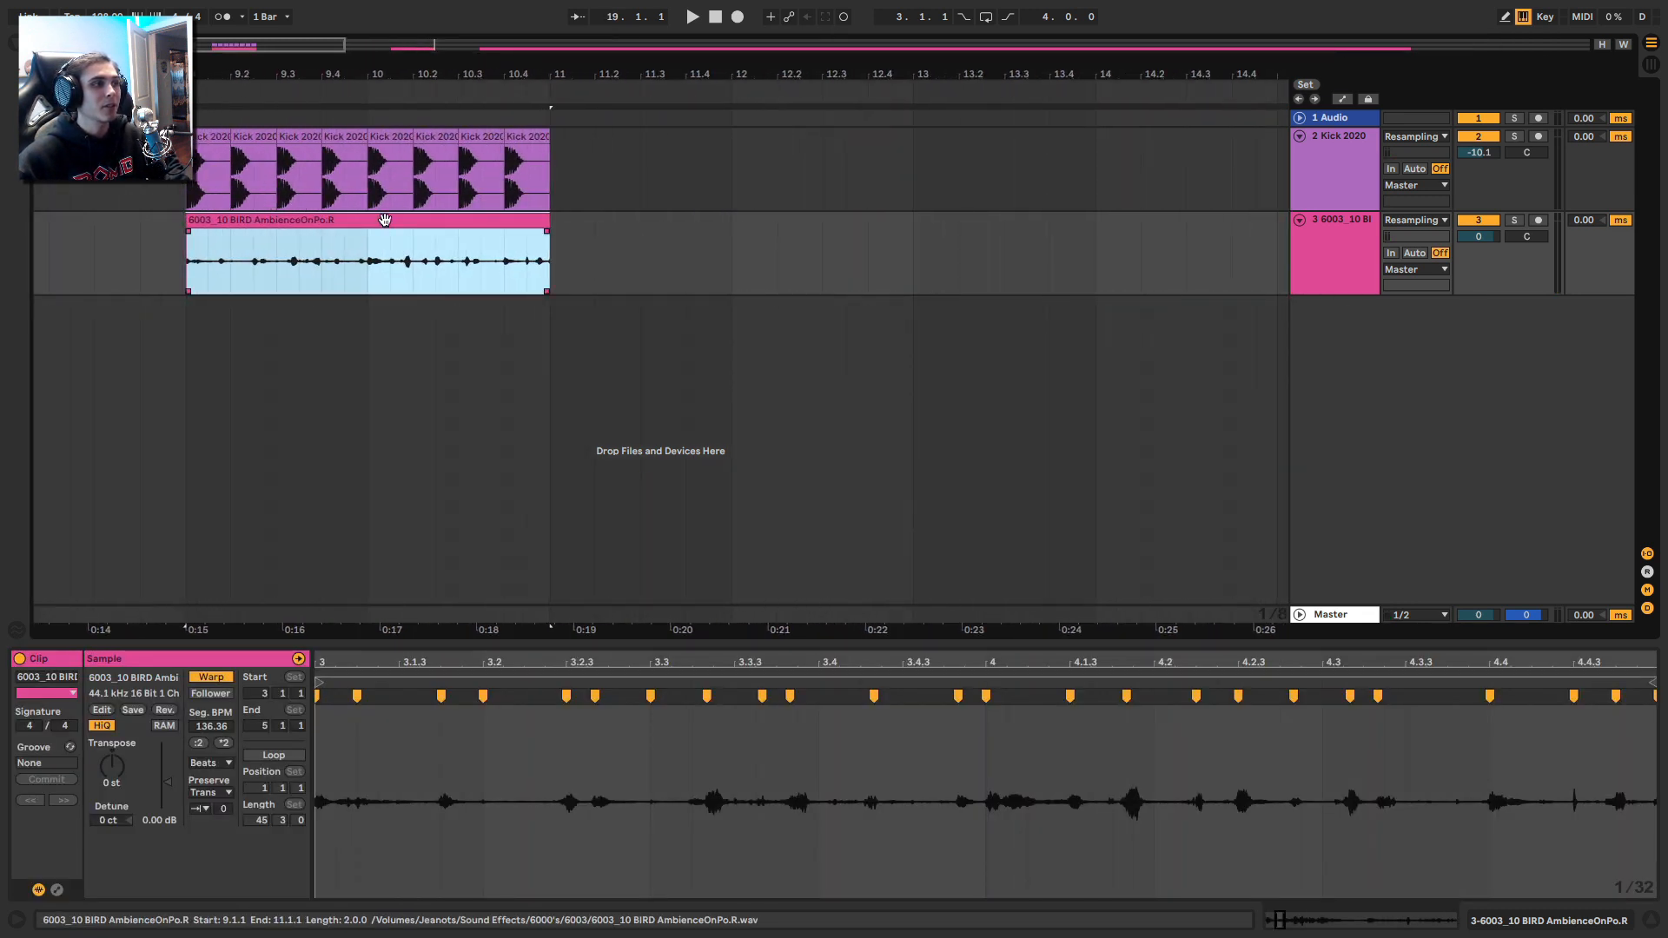
double_click(384, 220)
click(71, 748)
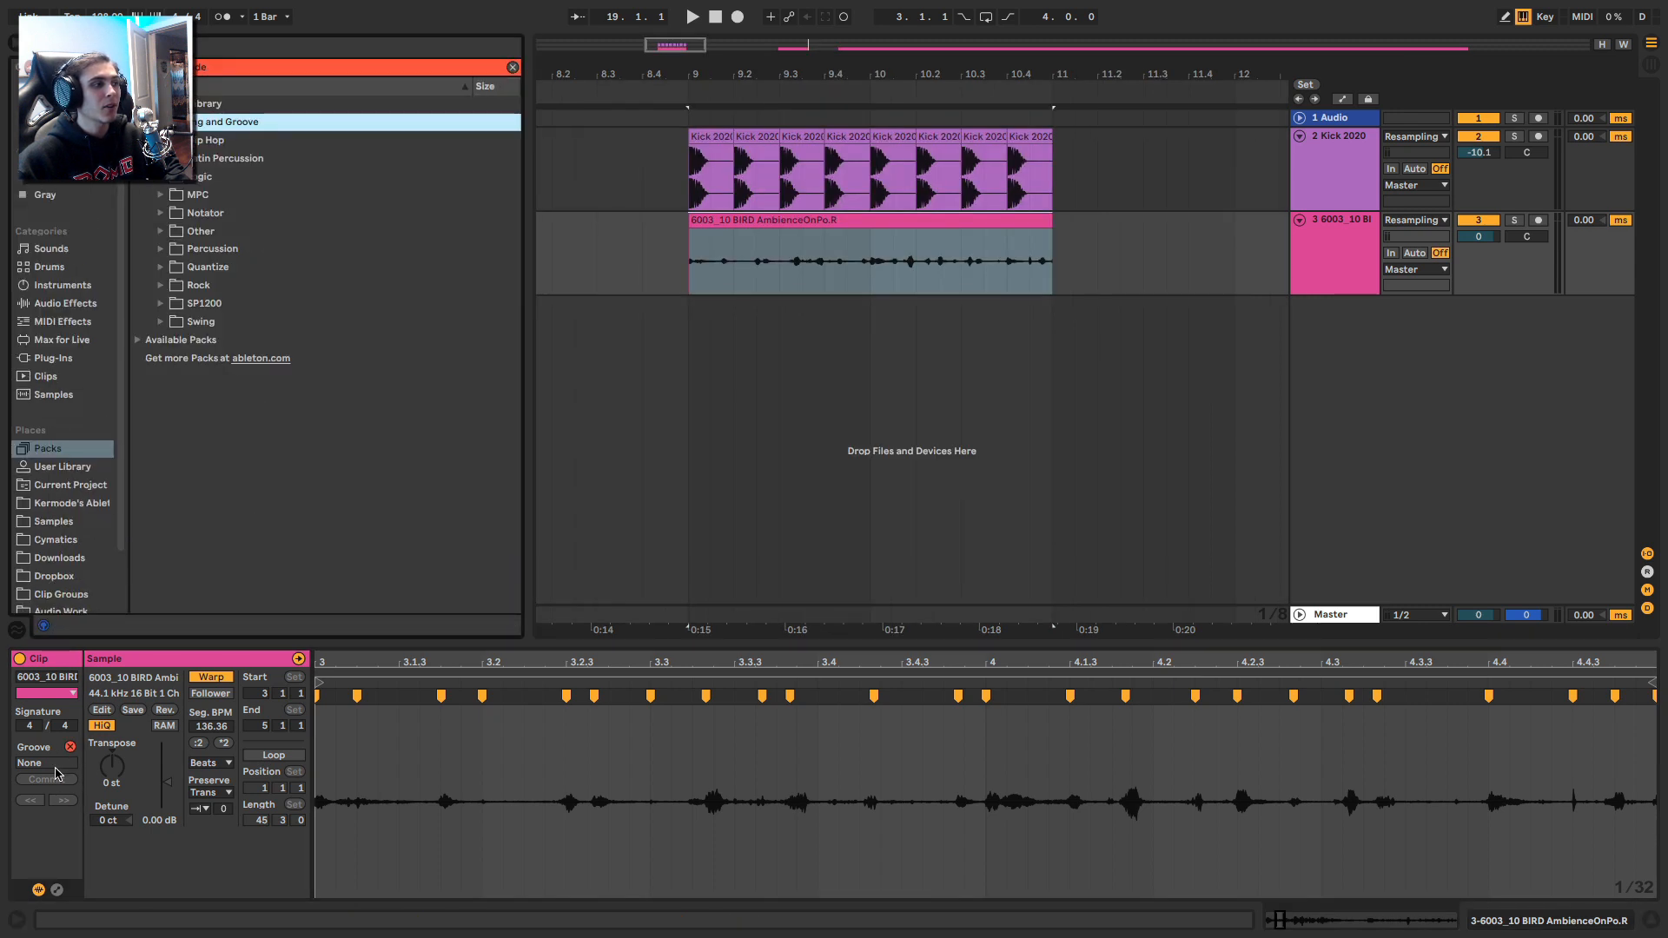
click(159, 140)
click(189, 179)
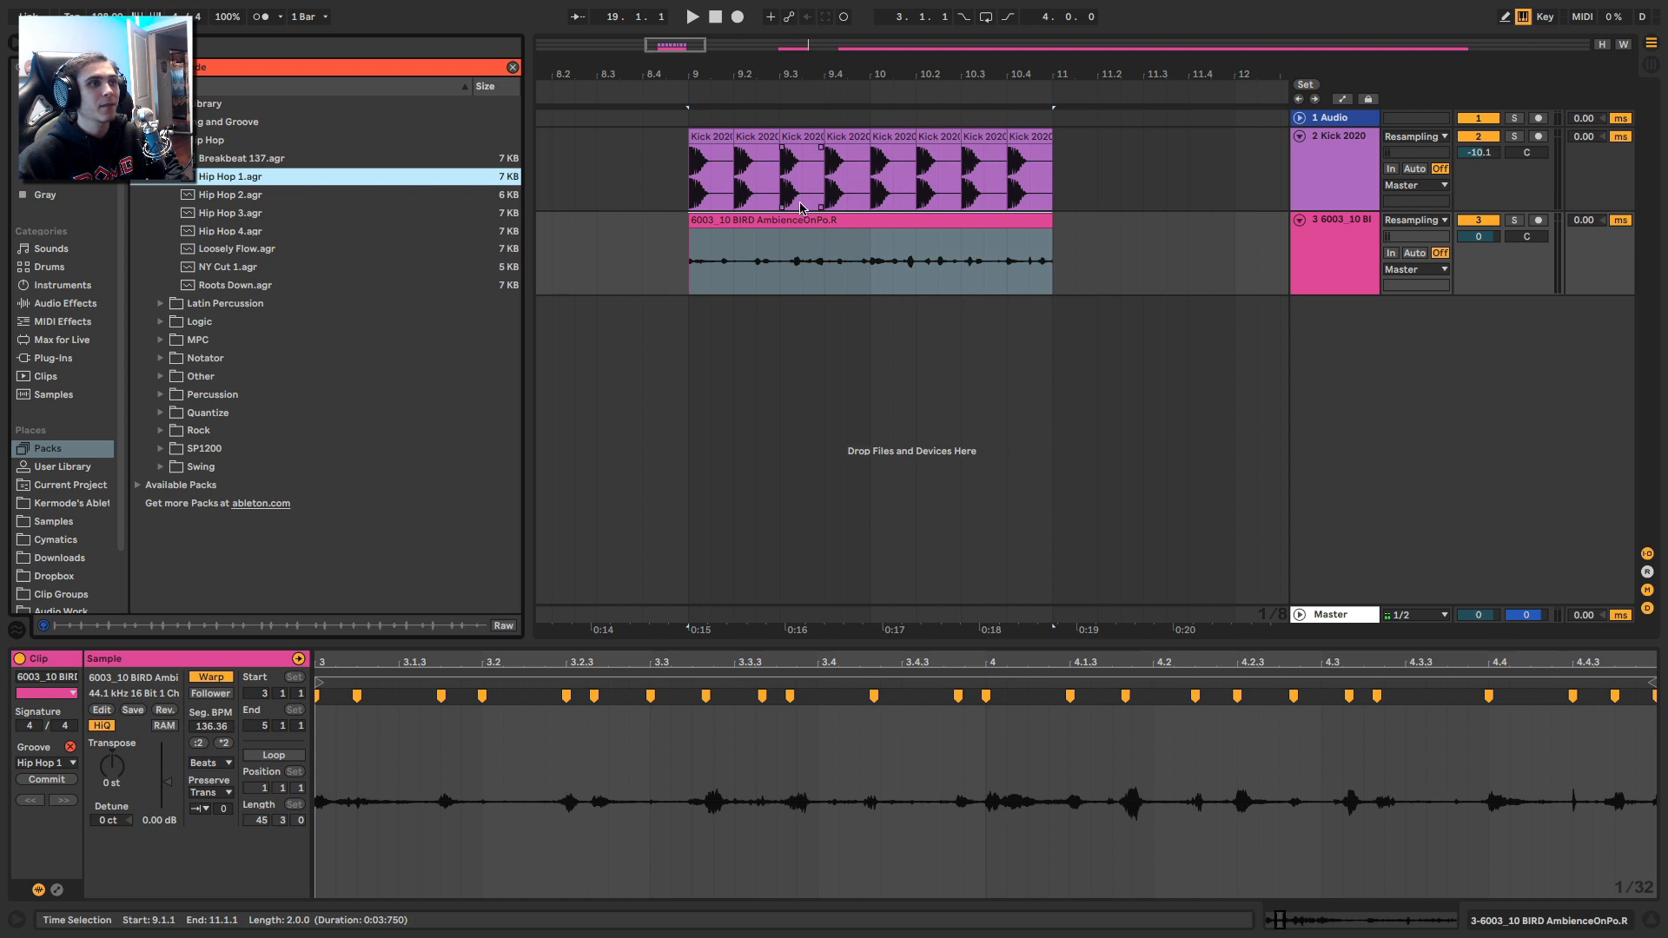
Step: Turn on Loop for the two-bar bird clip and raise its gain to 11.0 dB during playback
click(785, 219)
drag(167, 782, 166, 772)
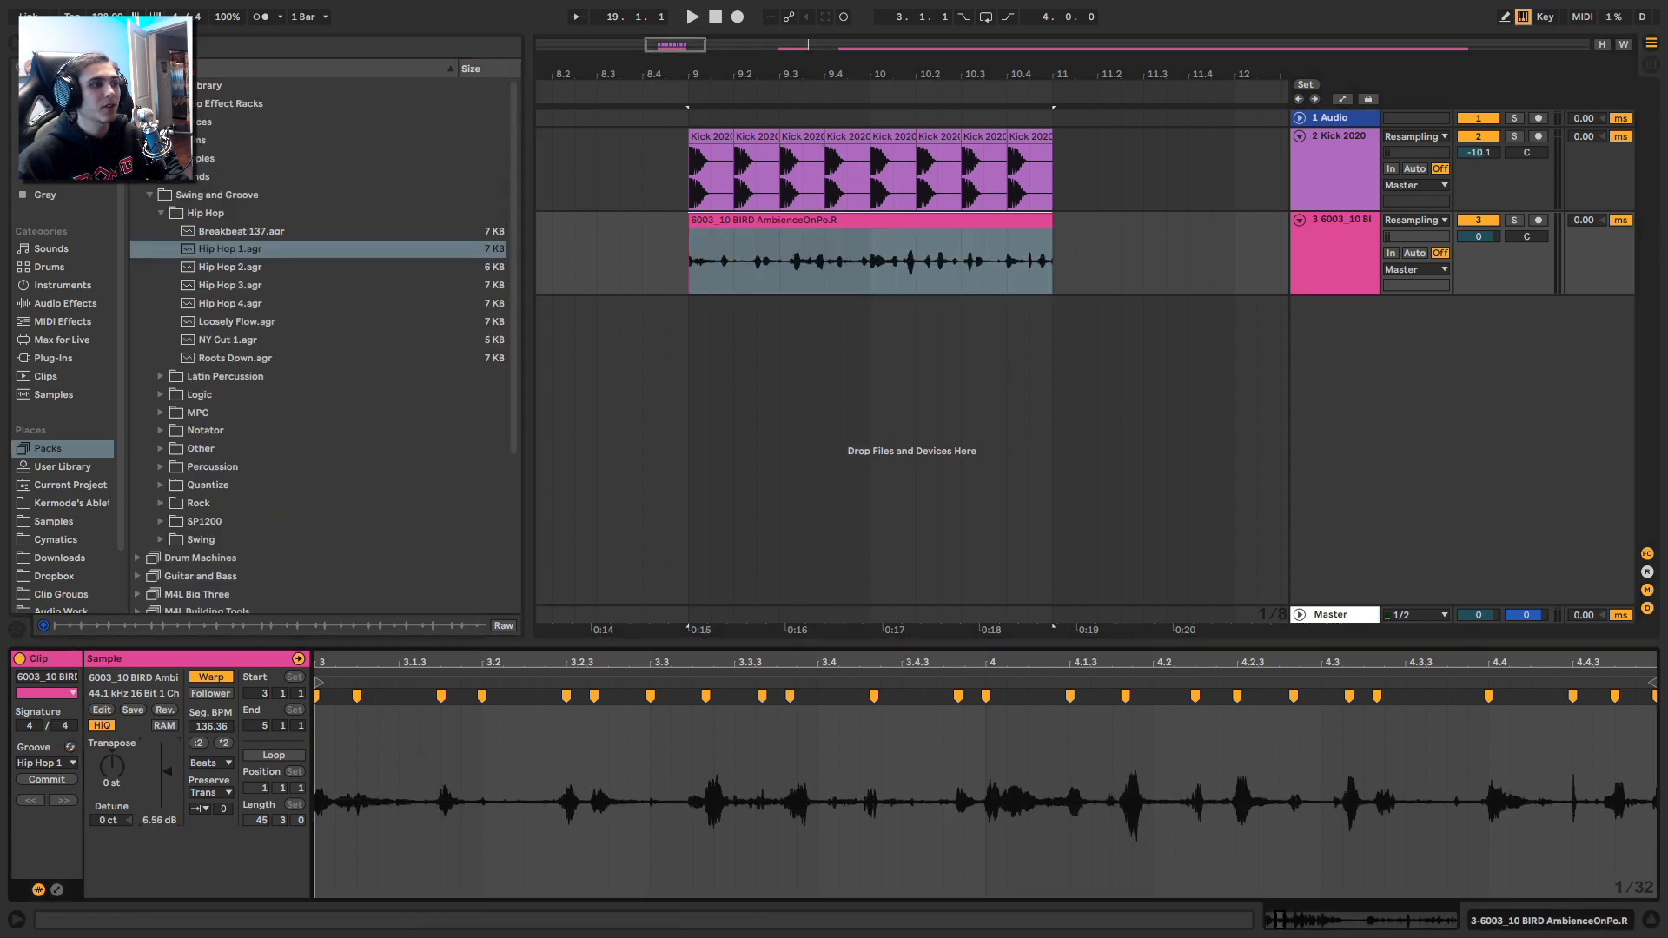
click(258, 754)
key(space)
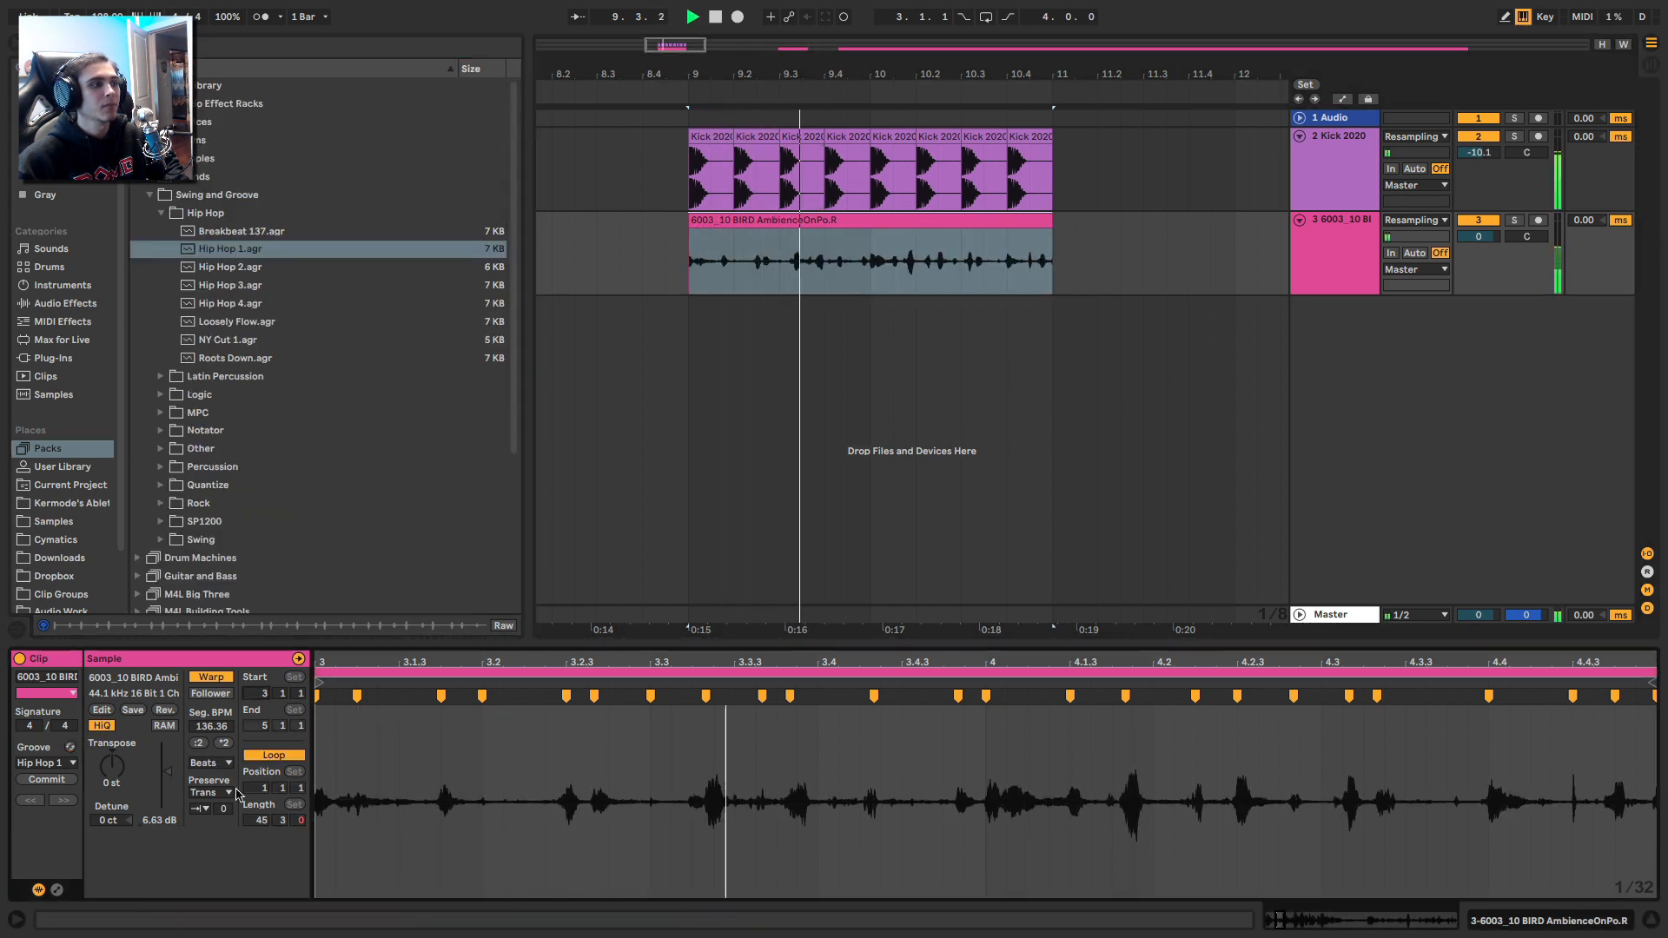
drag(171, 776, 171, 765)
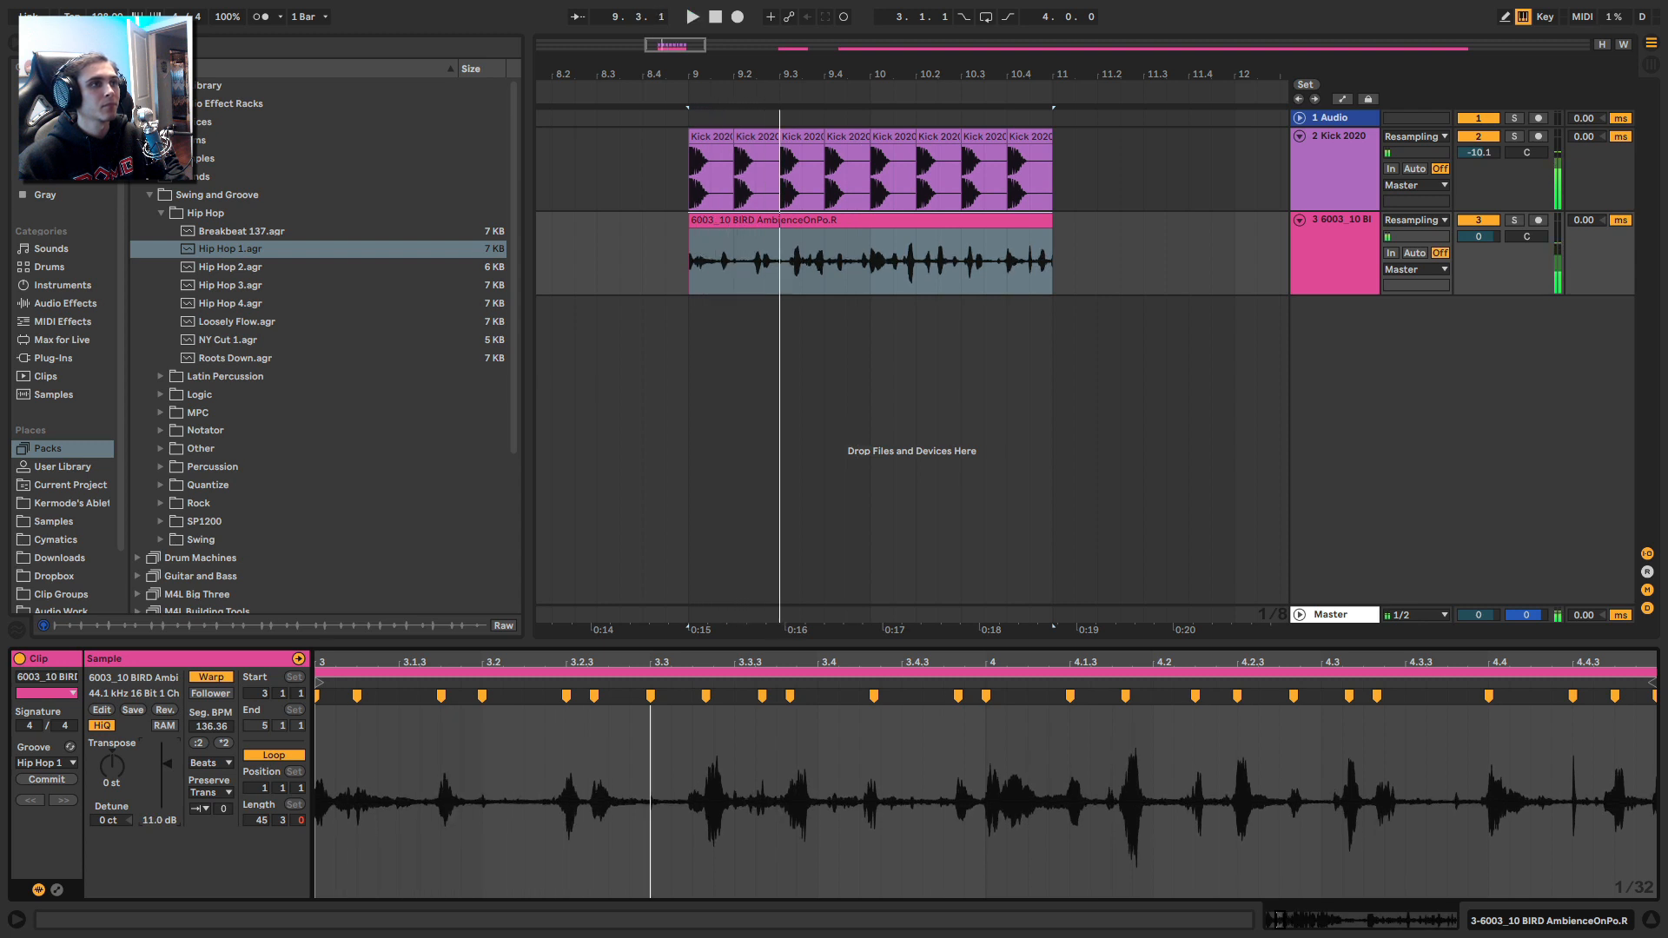
Step: Select the bird clip's first two beats, from 9.1.1 to 9.3.1, and duplicate them directly after
key(space)
drag(779, 266, 686, 272)
key(space)
key(ctrl+d)
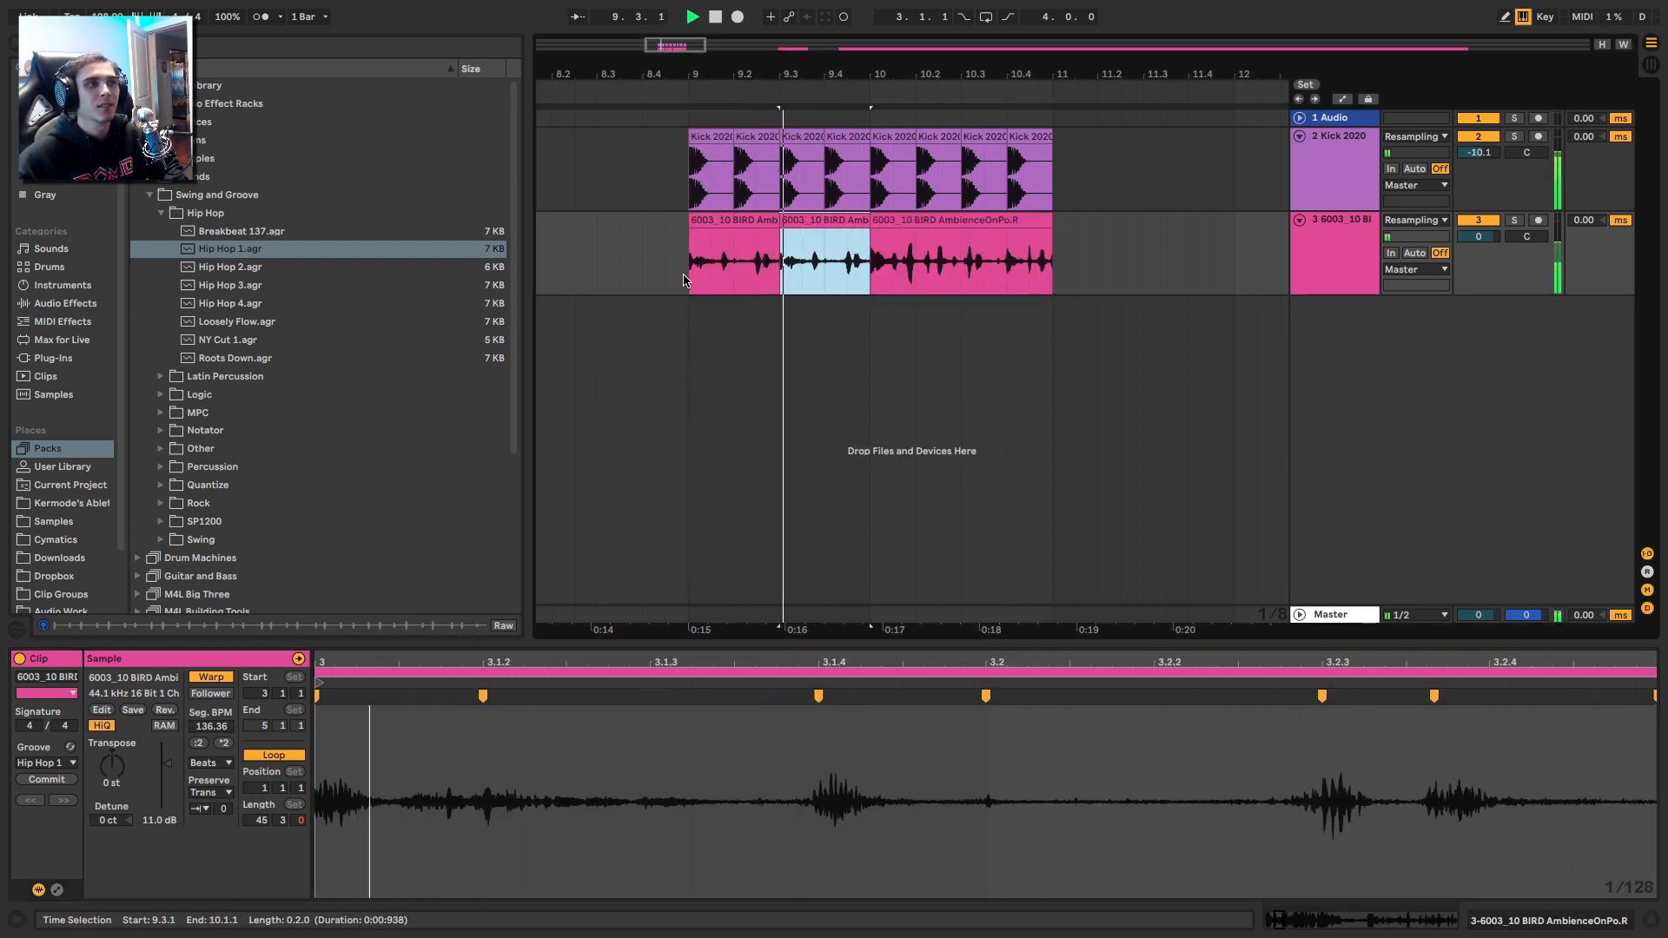
Step: Stop playback and split the first half-bar bird clip at 9.2.1
key(space)
click(735, 261)
key(ctrl+e)
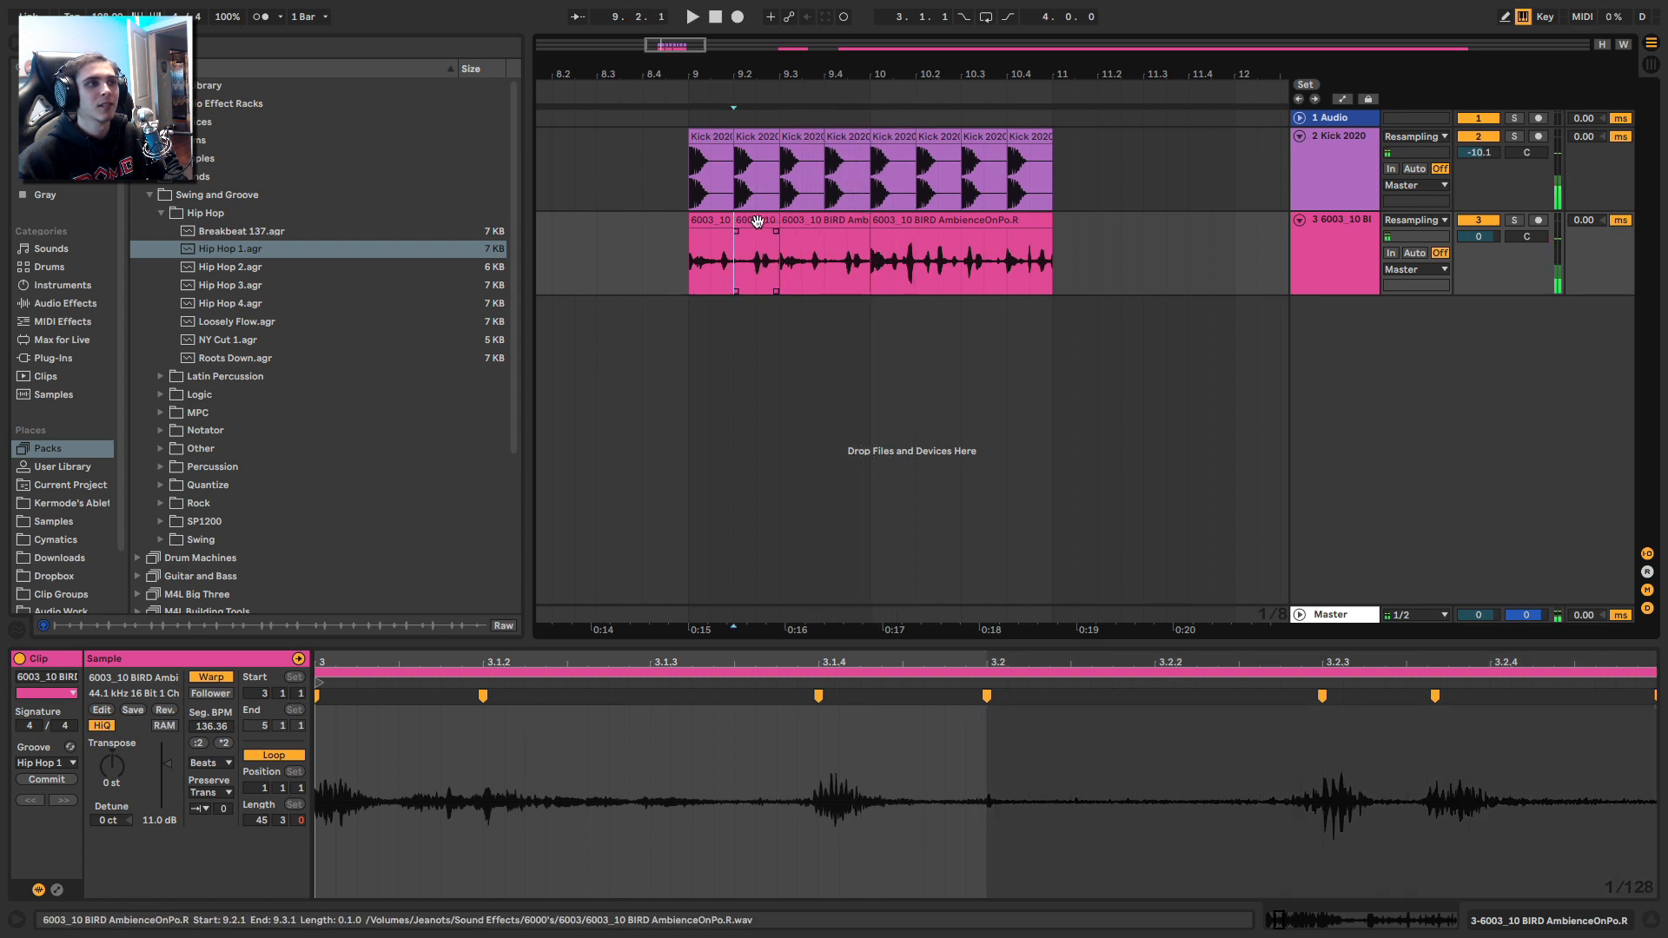
Step: Shift the sample start of the one-beat bird piece at 9.2.1 to 18.1.1, auditioning it repeatedly against the kicks
click(756, 222)
key(space)
key(space)
key(space)
drag(283, 694, 283, 683)
key(space)
key(space)
key(space)
key(space)
key(space)
key(space)
key(space)
key(space)
key(space)
key(space)
key(space)
key(space)
key(space)
key(space)
key(space)
key(space)
key(space)
key(space)
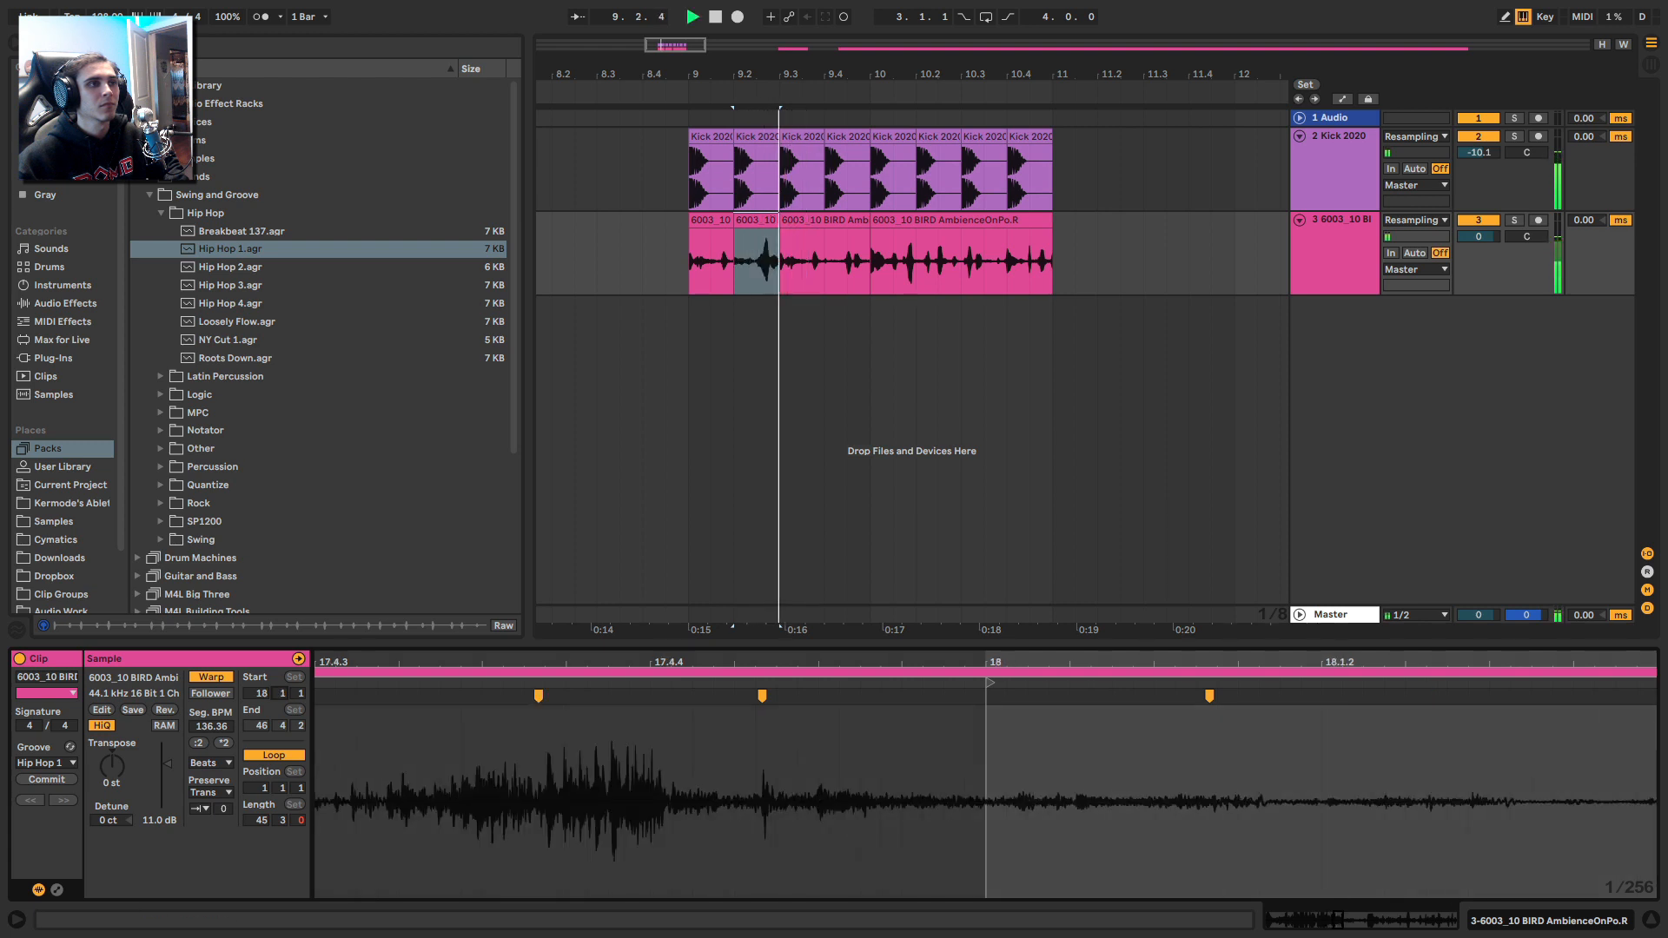
Step: Select the two one-beat bird pieces from 9.1.1 to 9.3.1 and duplicate them twice, filling the track up to 10.3.1
click(708, 220)
key(space)
key(space)
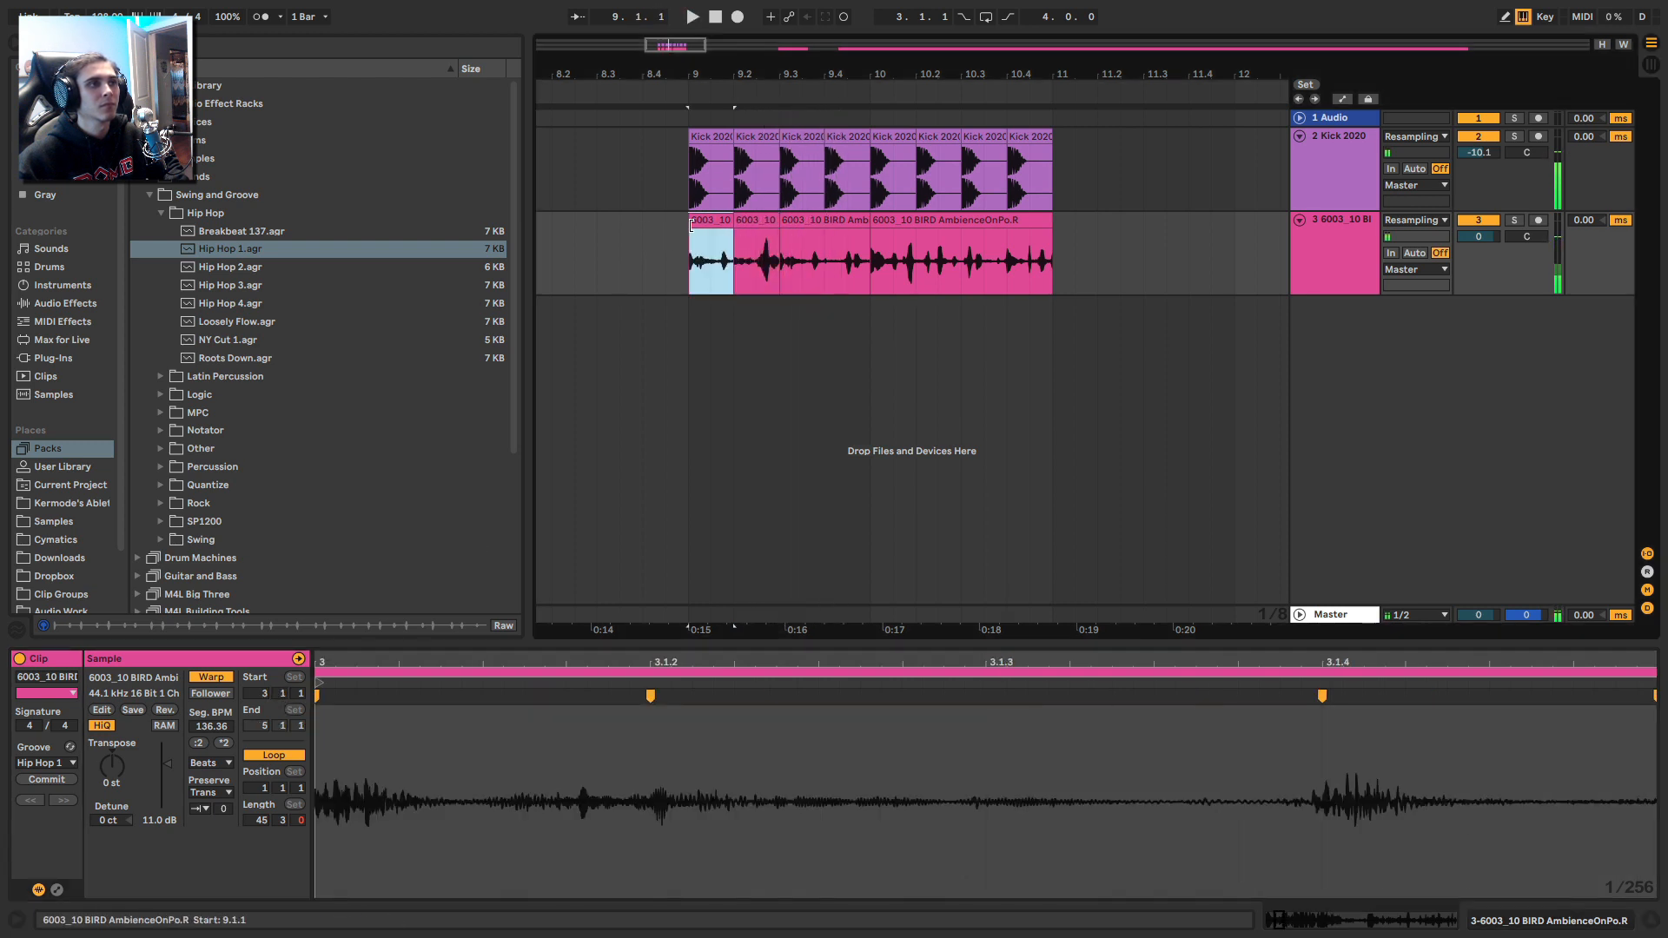
click(766, 237)
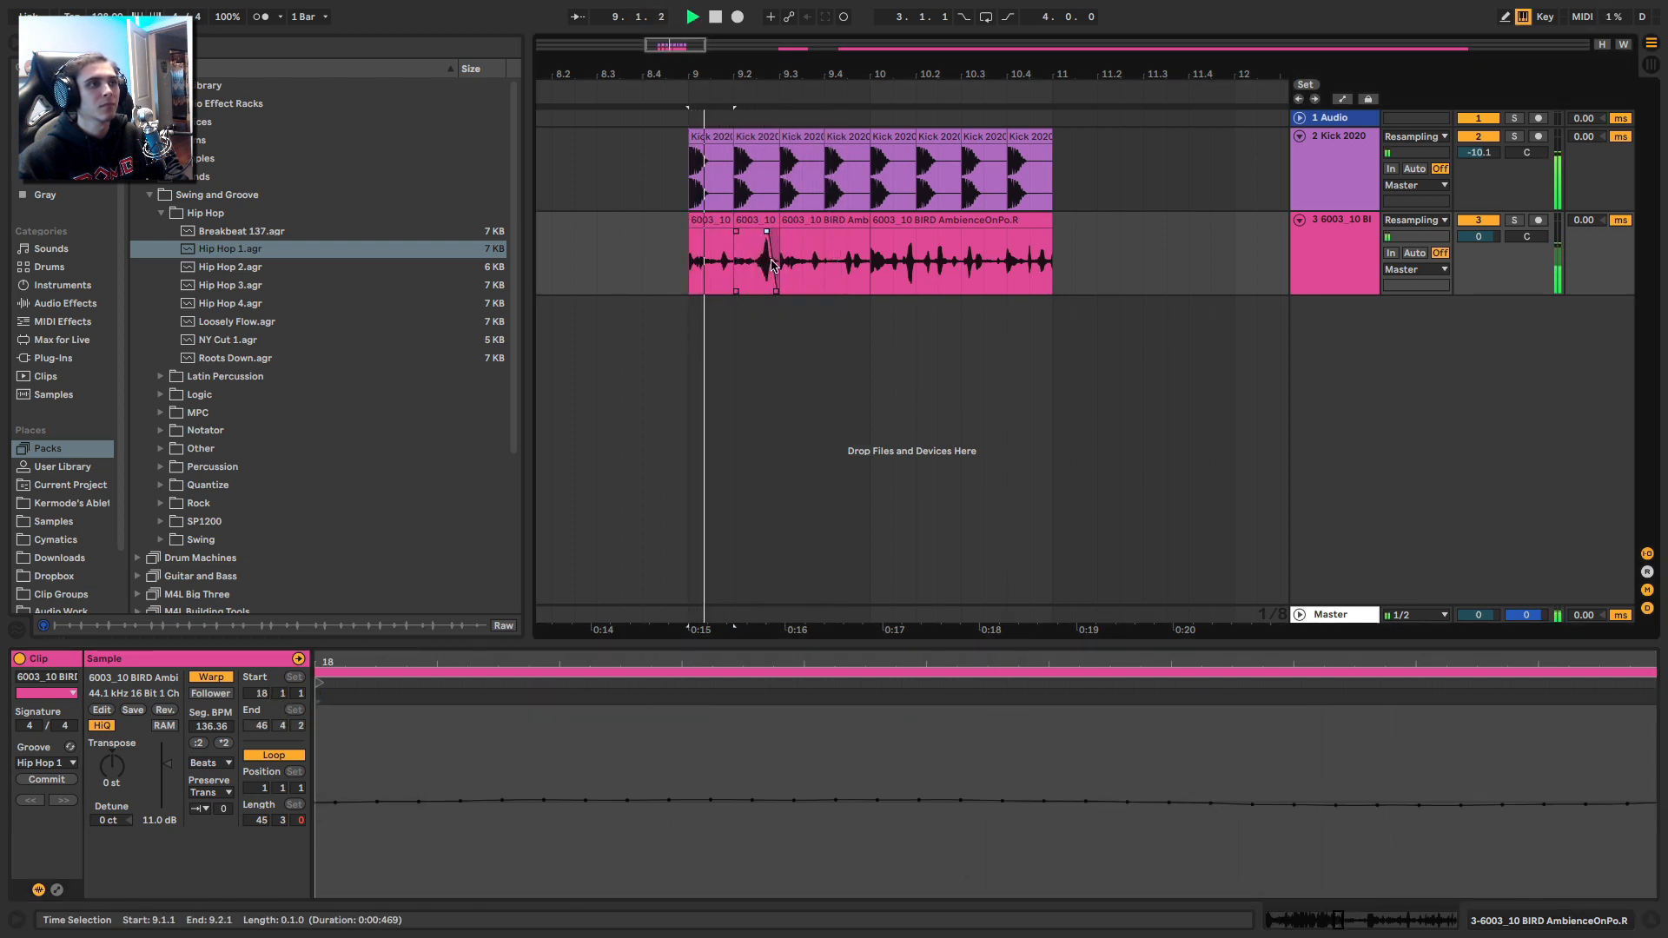
click(715, 220)
key(space)
key(space)
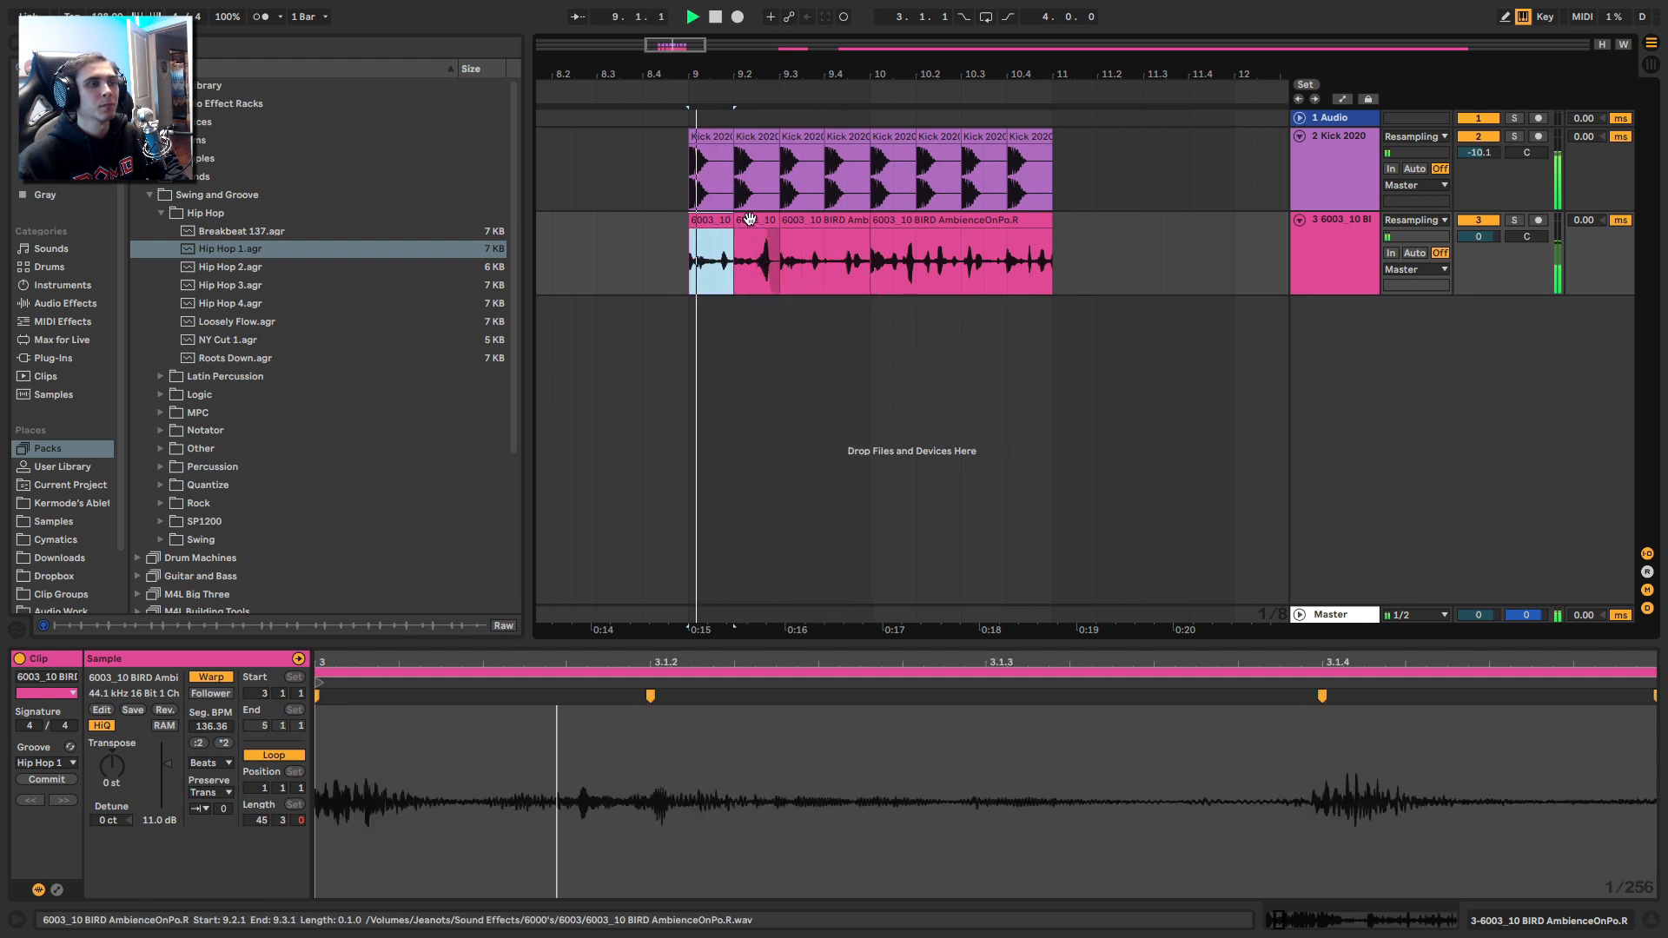
shift+click(750, 218)
key(super+d)
key(super+d)
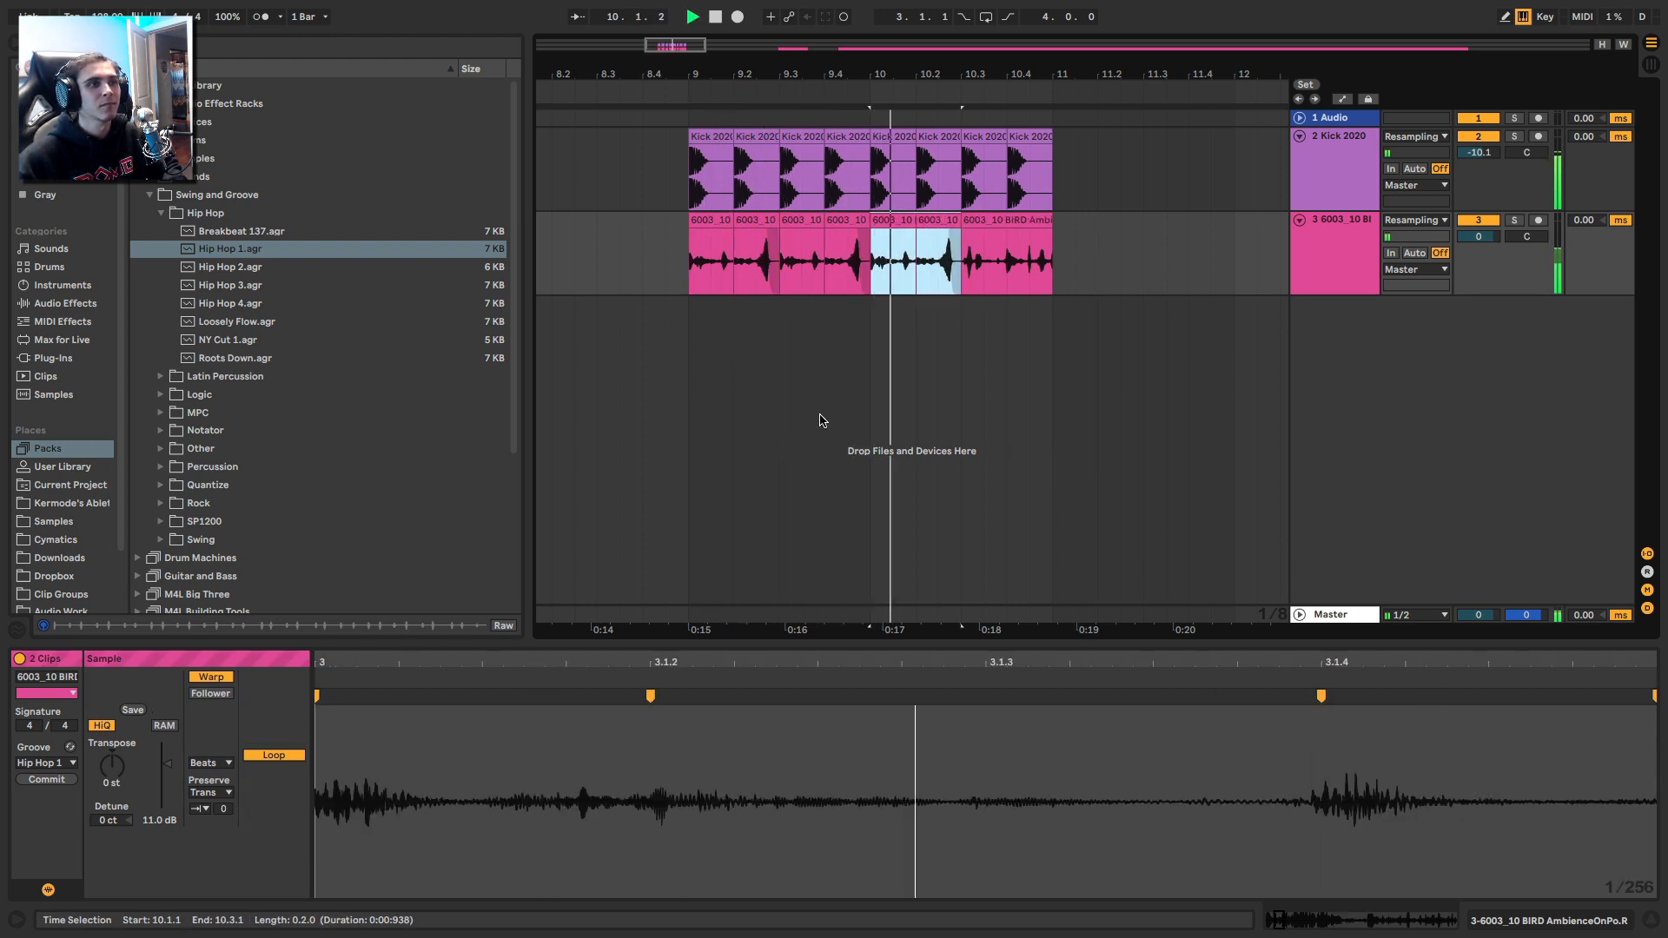
key(super+d)
click(1002, 219)
key(space)
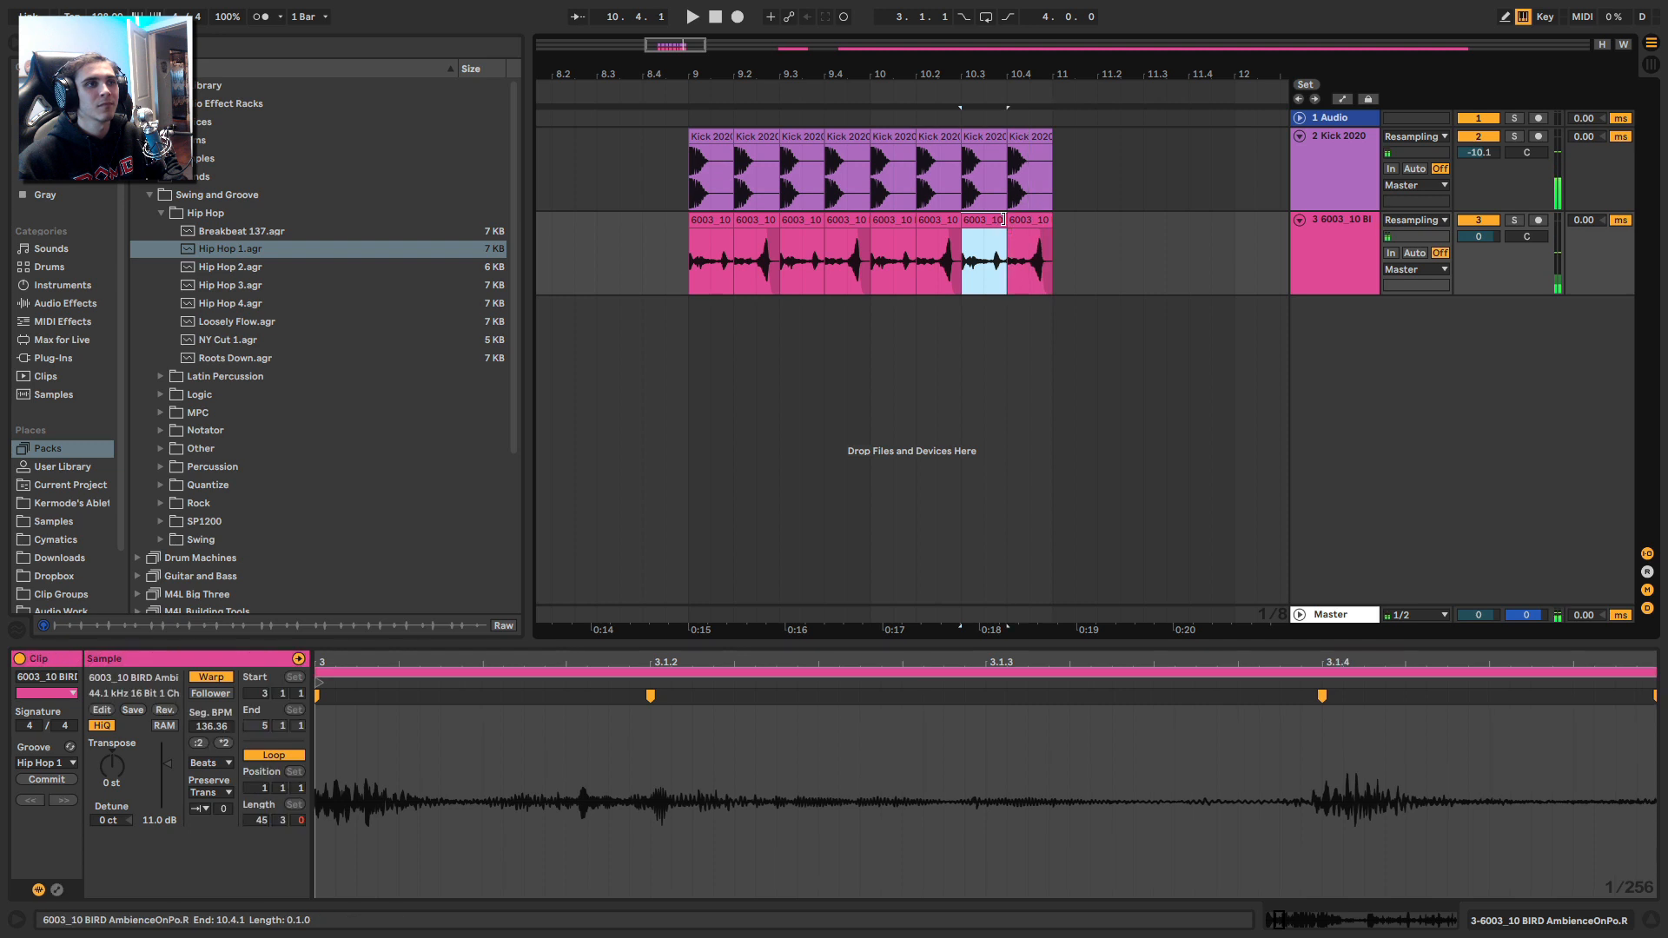
key(super+z)
Step: Move the start marker of the half-bar bird clip at 10.3.1 to 19.1.1 and raise its gain to 18.1 dB
key(space)
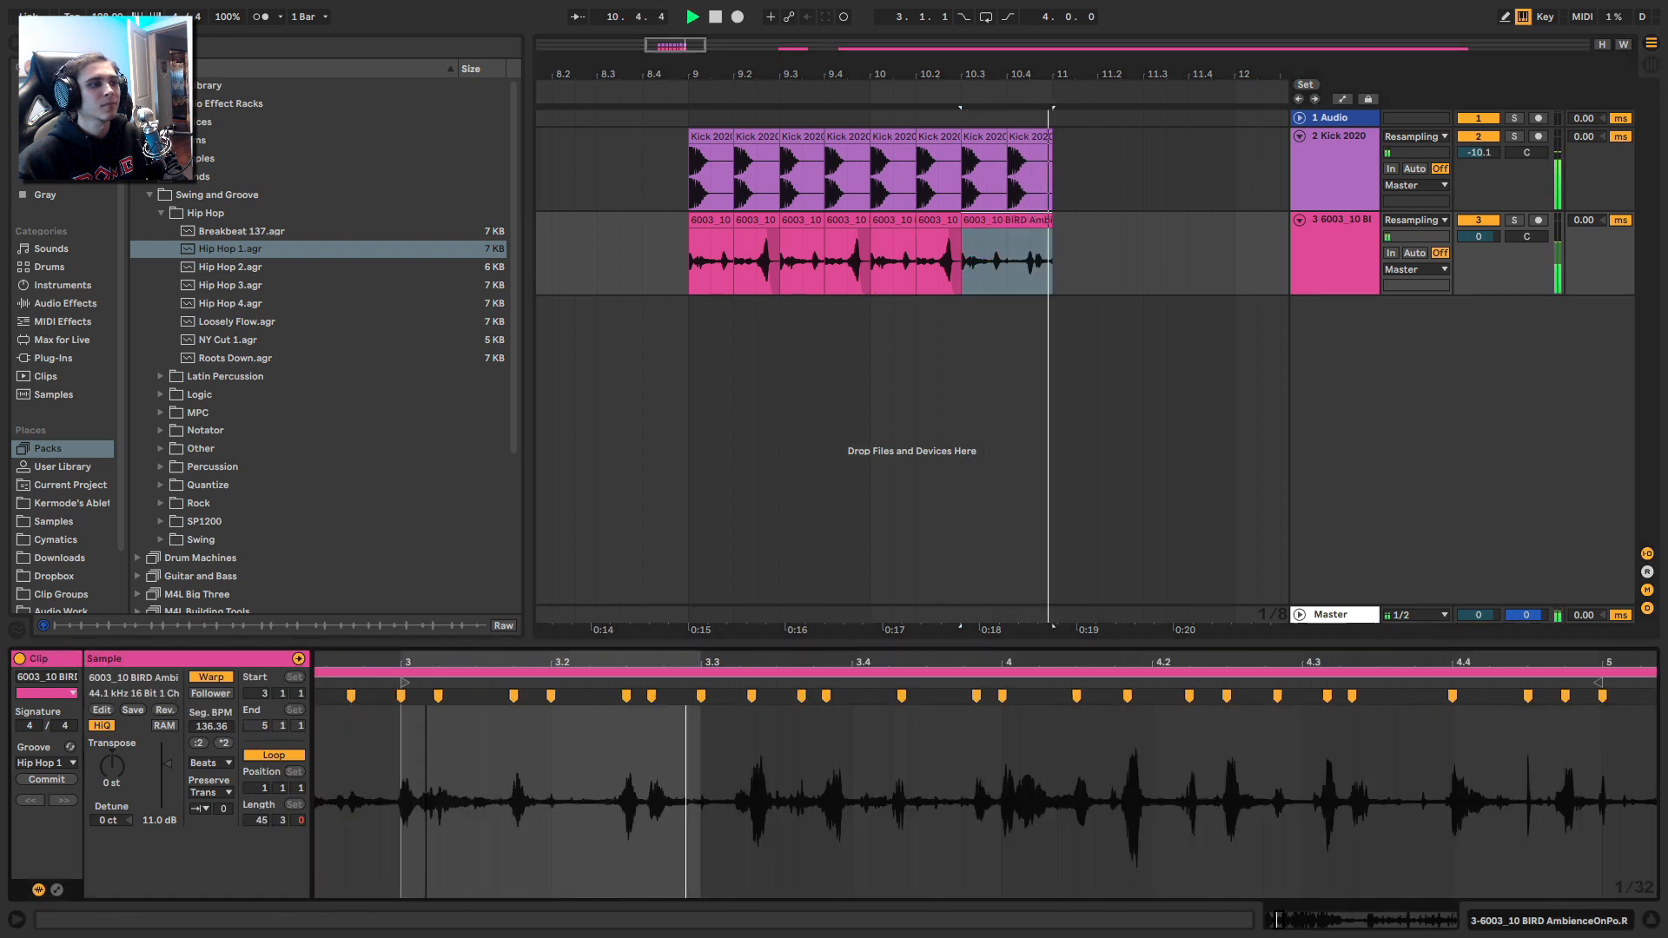
drag(426, 662, 425, 556)
key(space)
mouse_move(380, 684)
mouse_down()
mouse_move(789, 695)
mouse_move(843, 715)
mouse_up()
key(space)
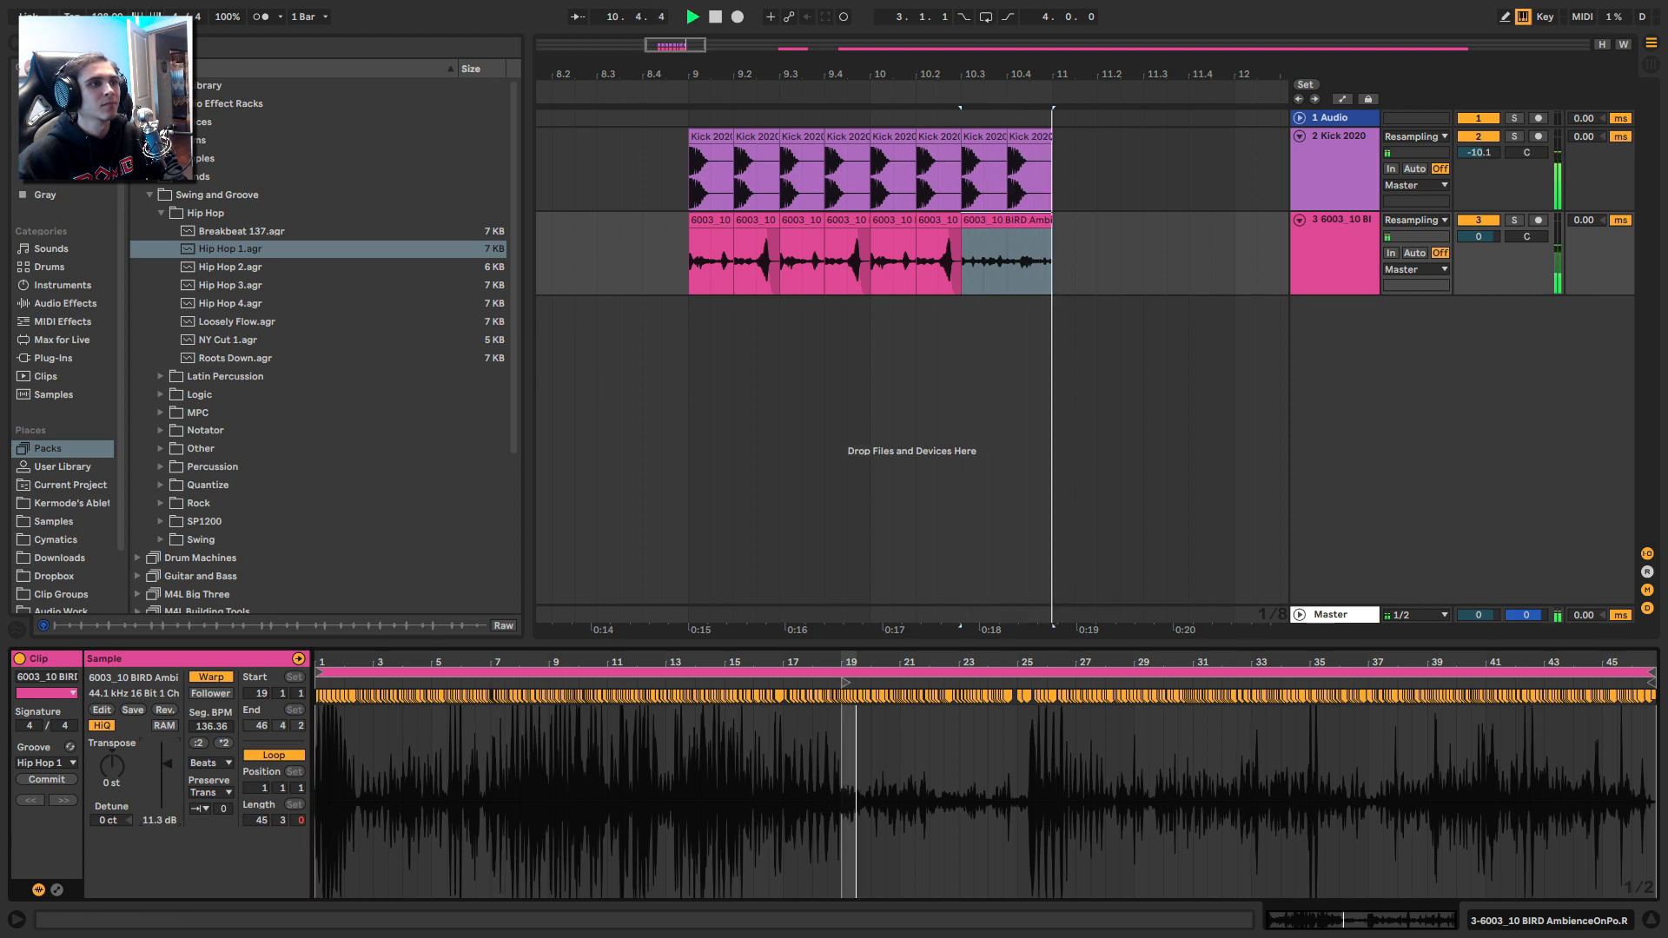
key(space)
key(space)
drag(167, 764, 167, 752)
key(space)
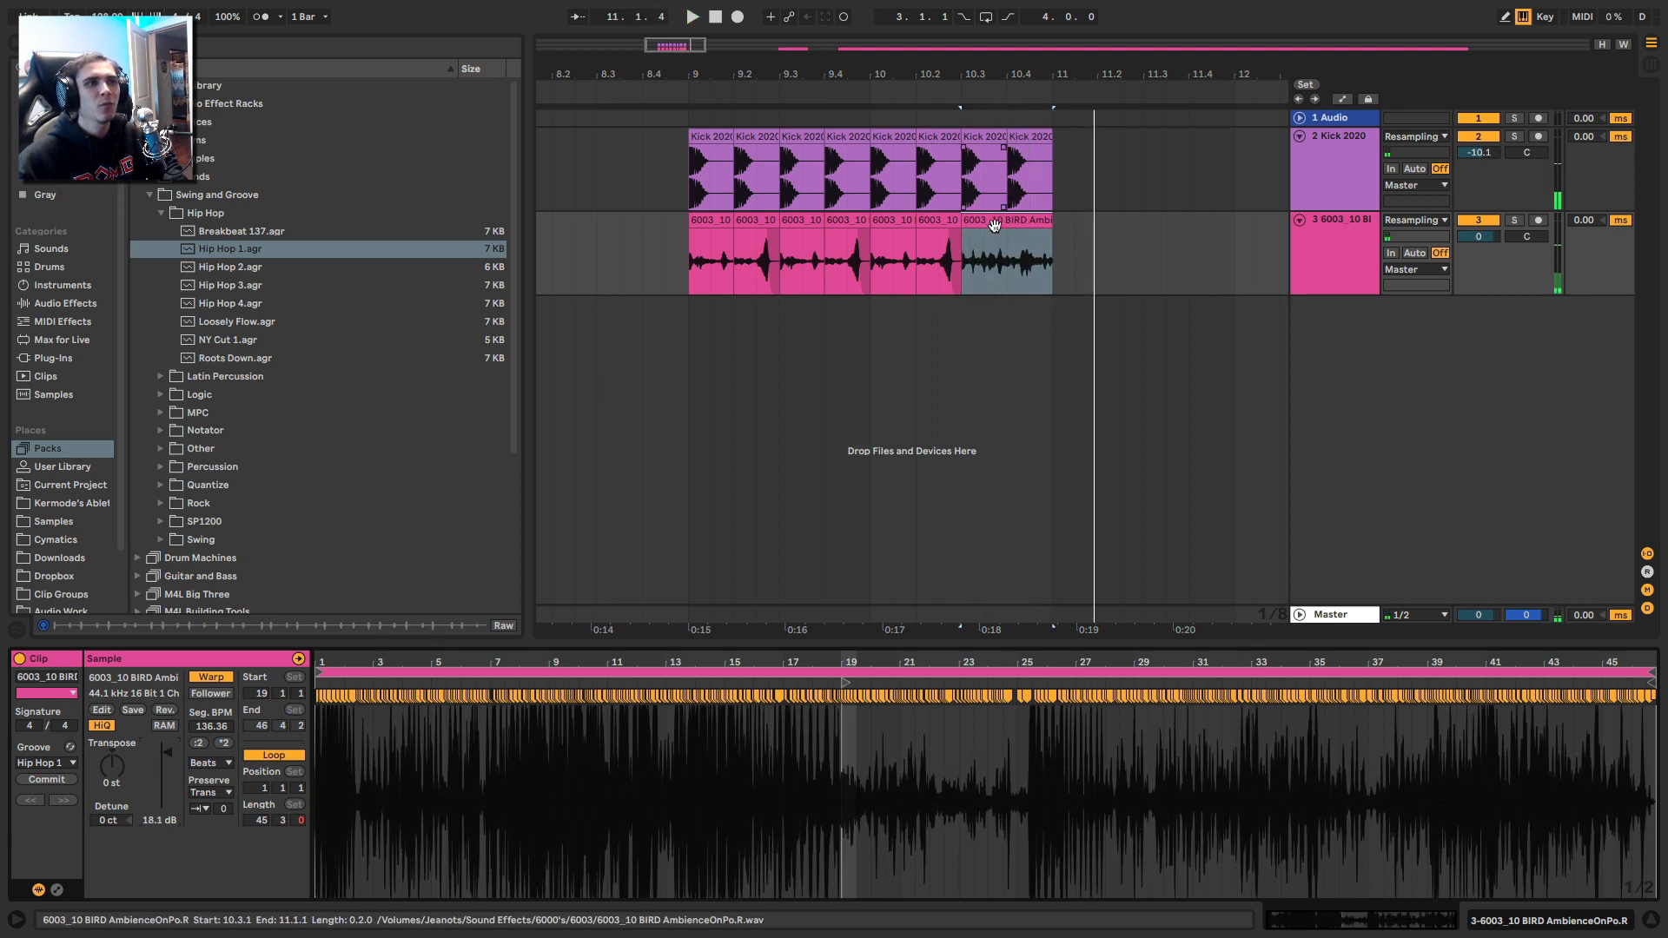
Step: Copy the half-bar bird clip from 10.3.1 to 9.1.1 and duplicate that copy directly after, at 9.3.1
drag(994, 225, 717, 242)
key(space)
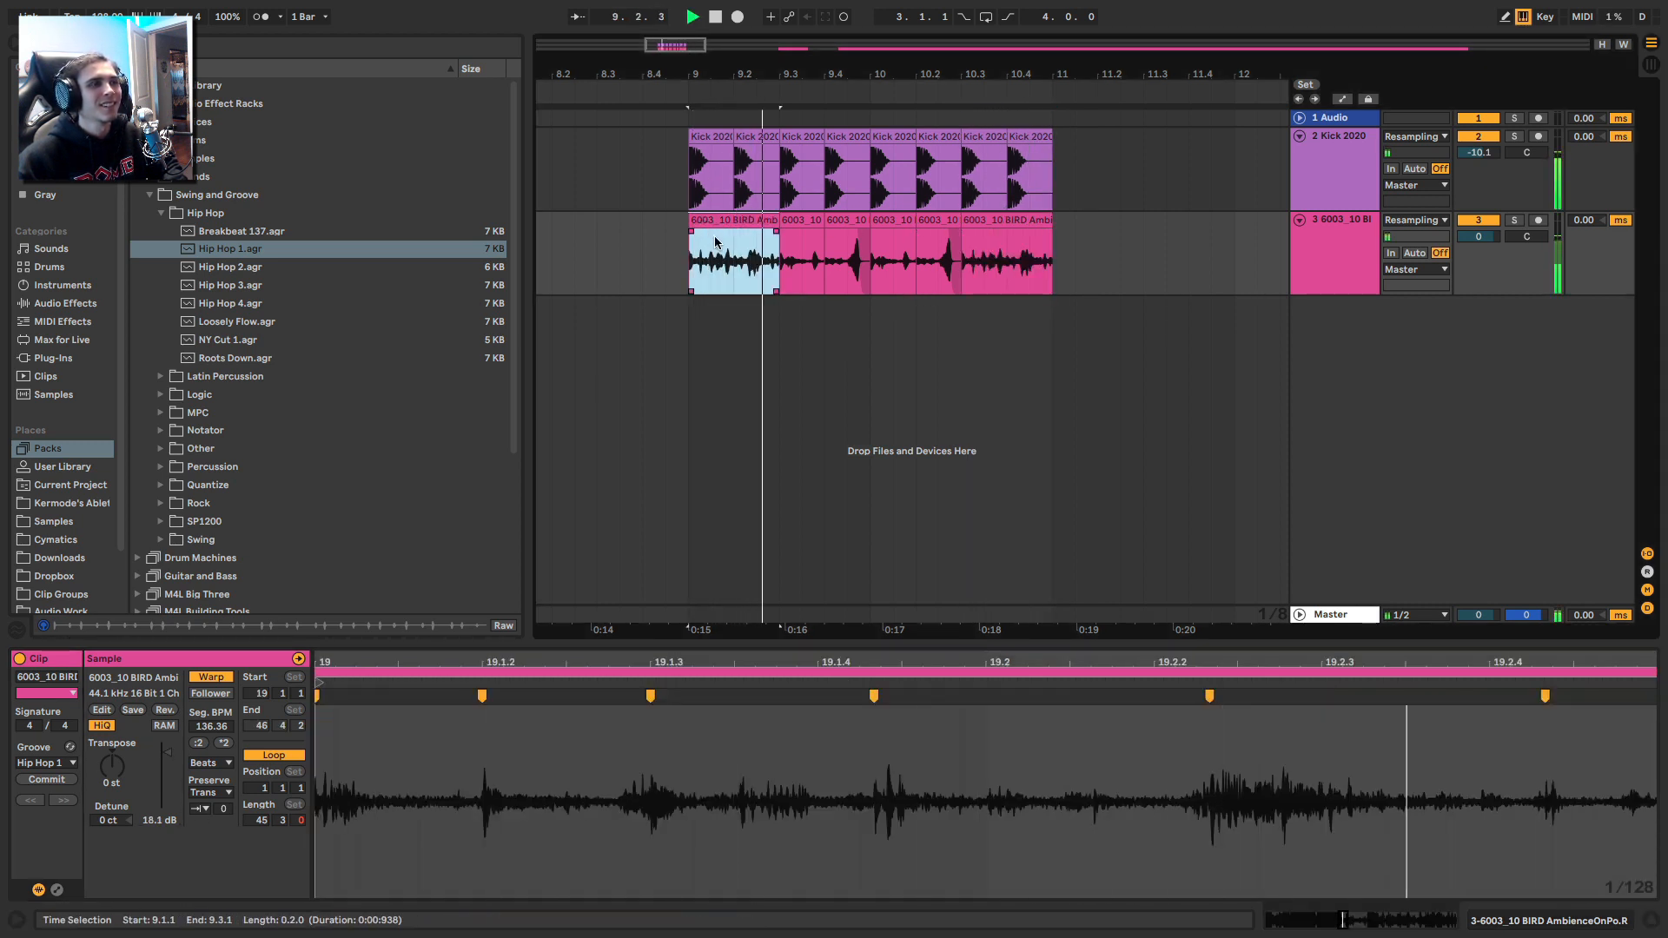
key(ctrl+d)
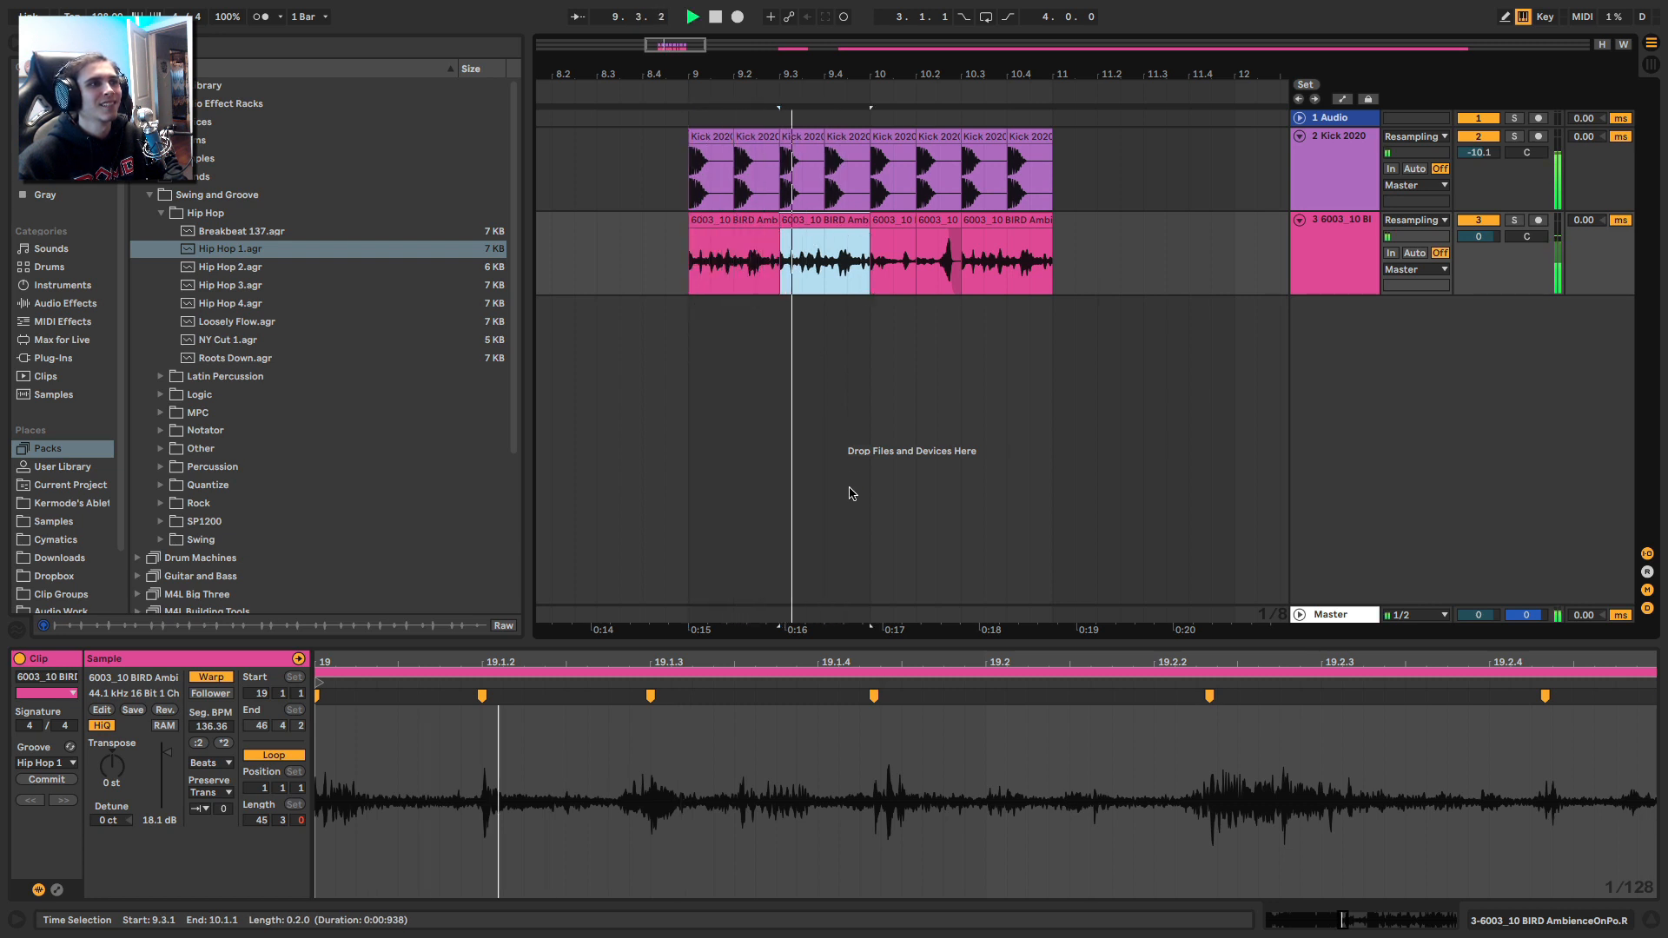
Step: Shift the sample start of the bird clip at 9.3.1 to 29.1.3, auditioning it repeatedly against the kicks and the preceding clip
mouse_move(297, 692)
mouse_down()
mouse_move(298, 733)
mouse_move(298, 643)
mouse_up()
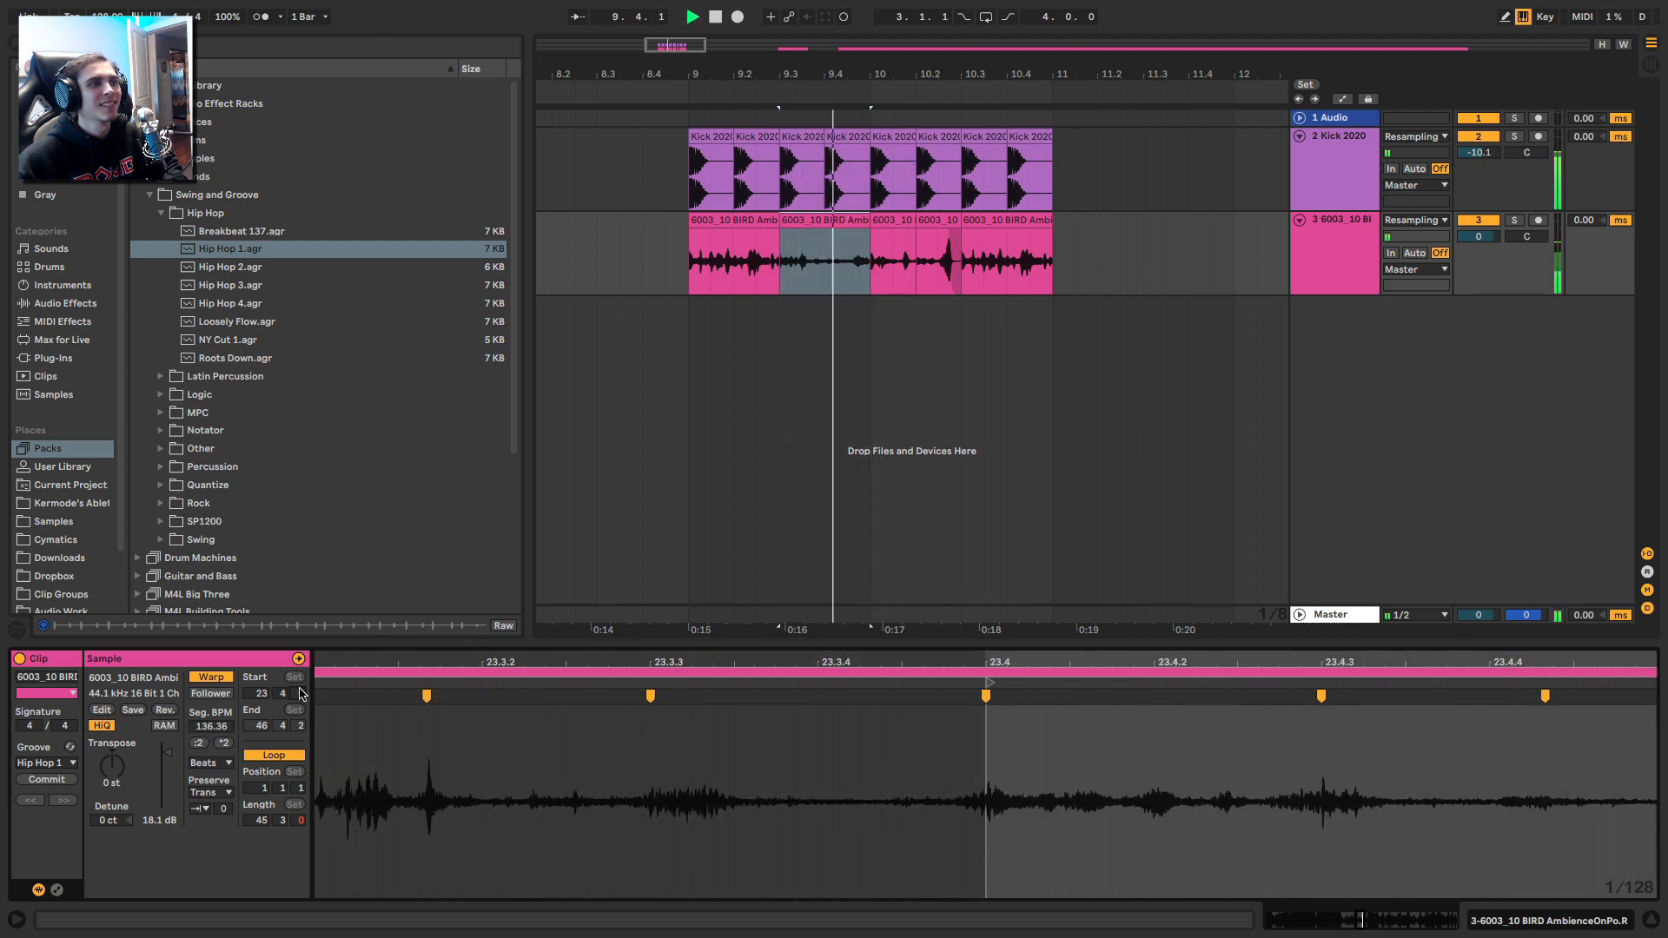
key(space)
key(space)
mouse_move(298, 693)
mouse_down()
mouse_move(298, 664)
mouse_move(298, 681)
mouse_up()
key(space)
key(space)
key(space)
key(space)
key(space)
key(space)
key(space)
key(space)
key(space)
key(space)
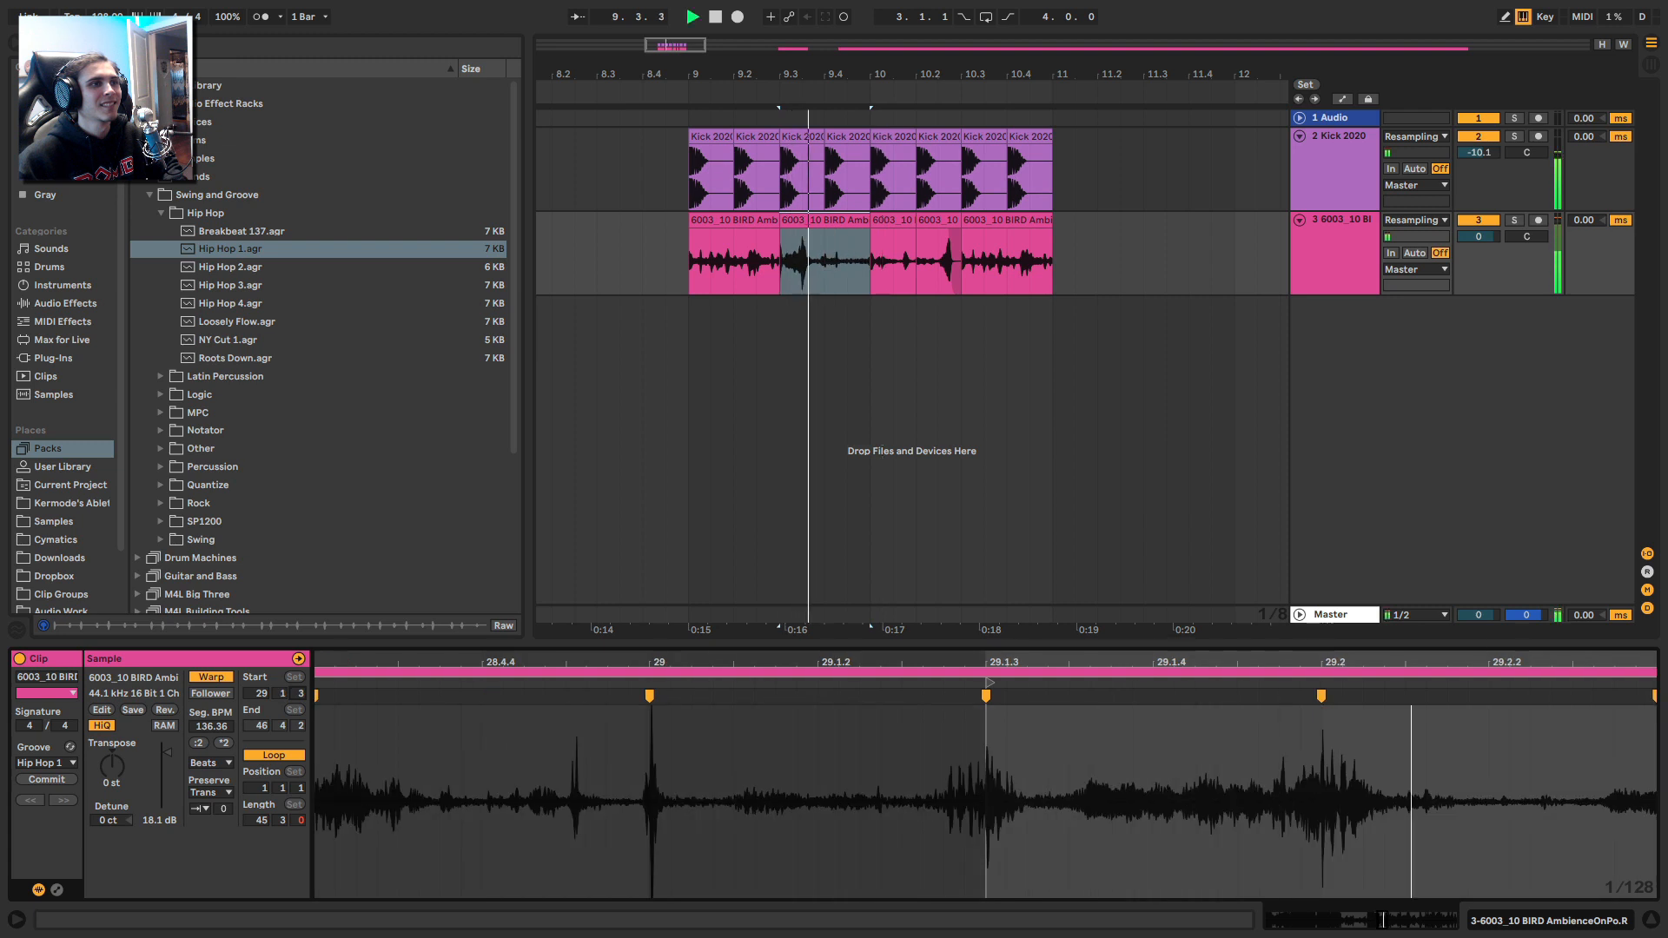
key(space)
key(space)
click(761, 233)
key(space)
key(space)
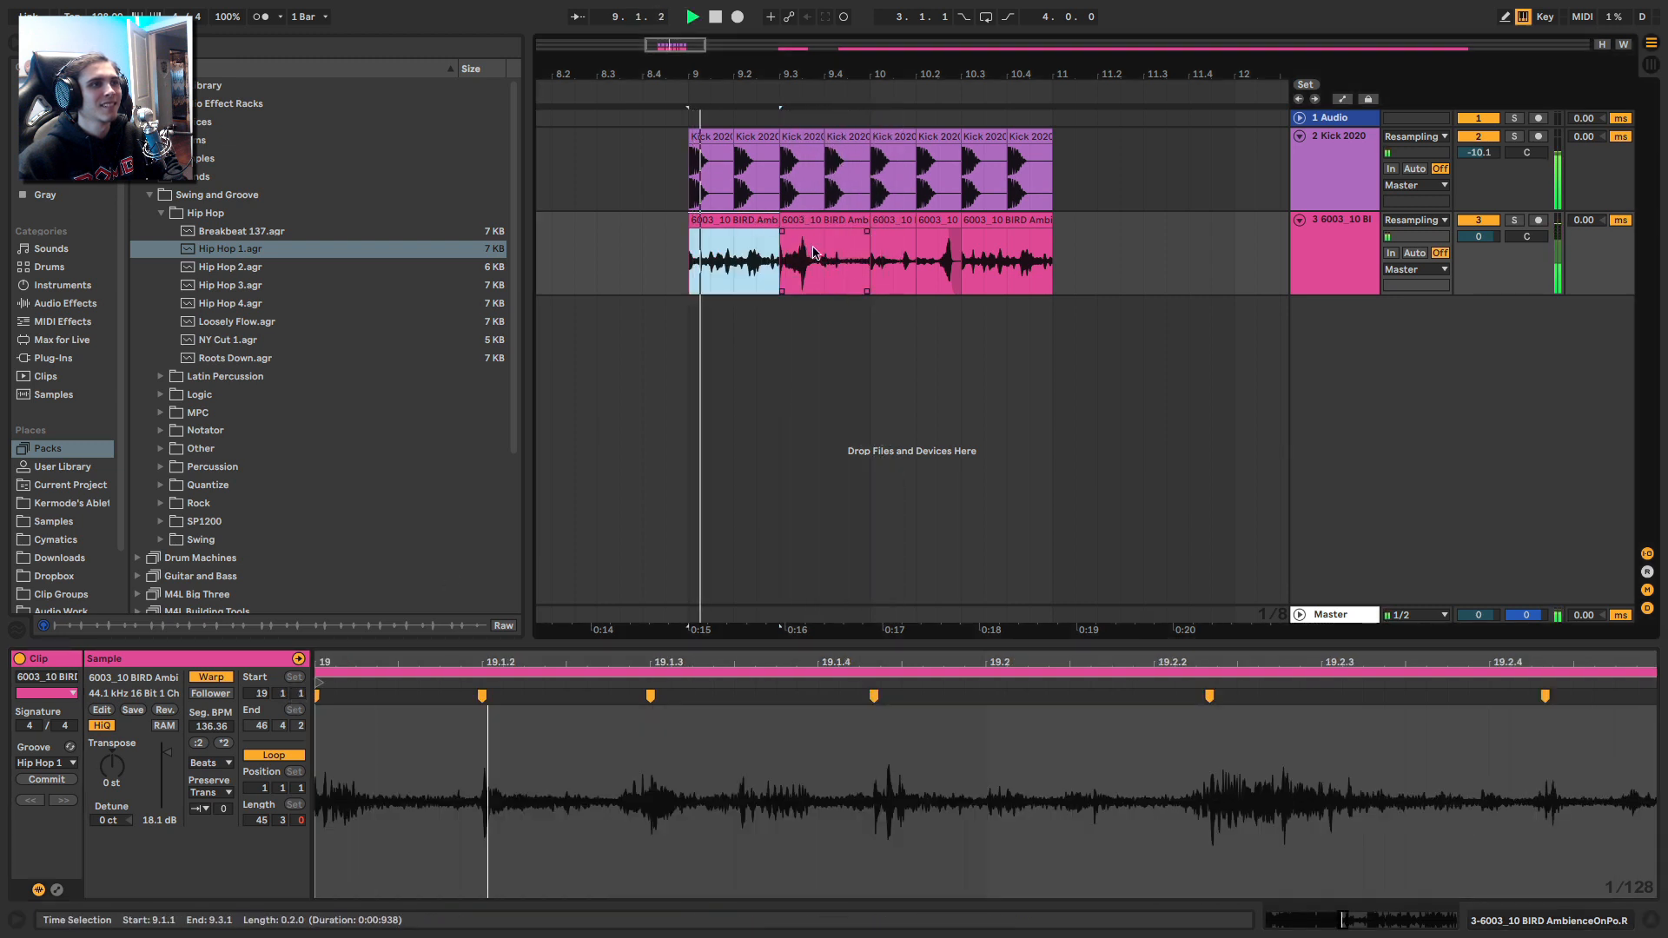
key(space)
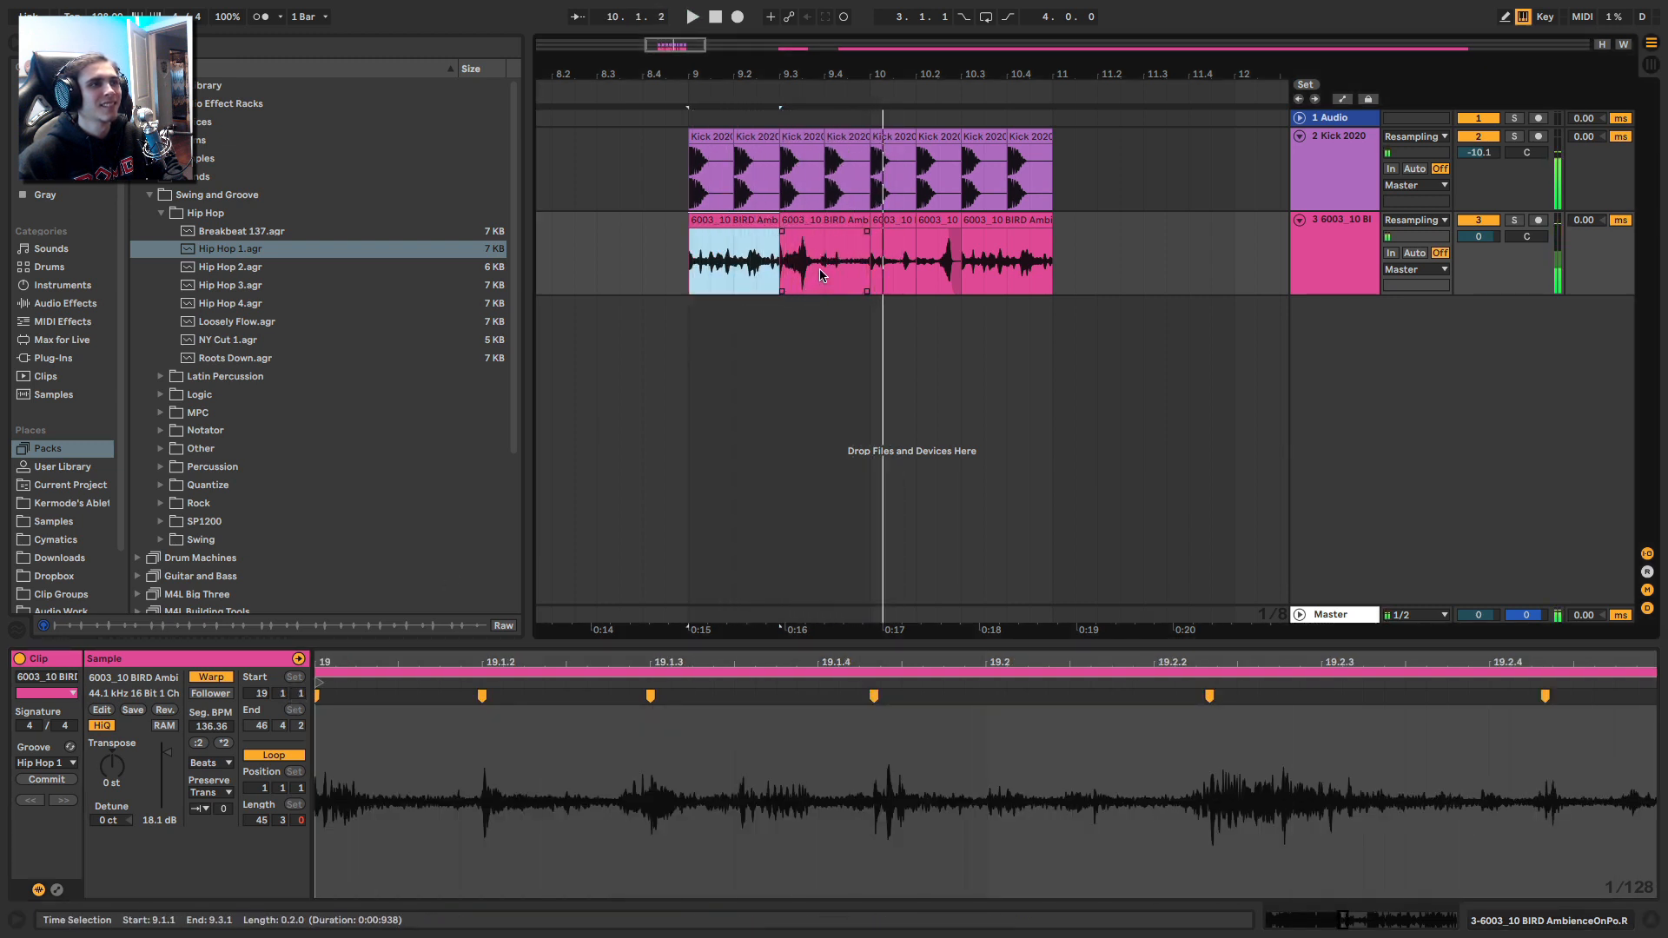
Step: Split the bird clip at 9.4.1 and shift the second piece's sample start to 34.2.1 while auditioning it
click(827, 261)
key(super+e)
click(838, 221)
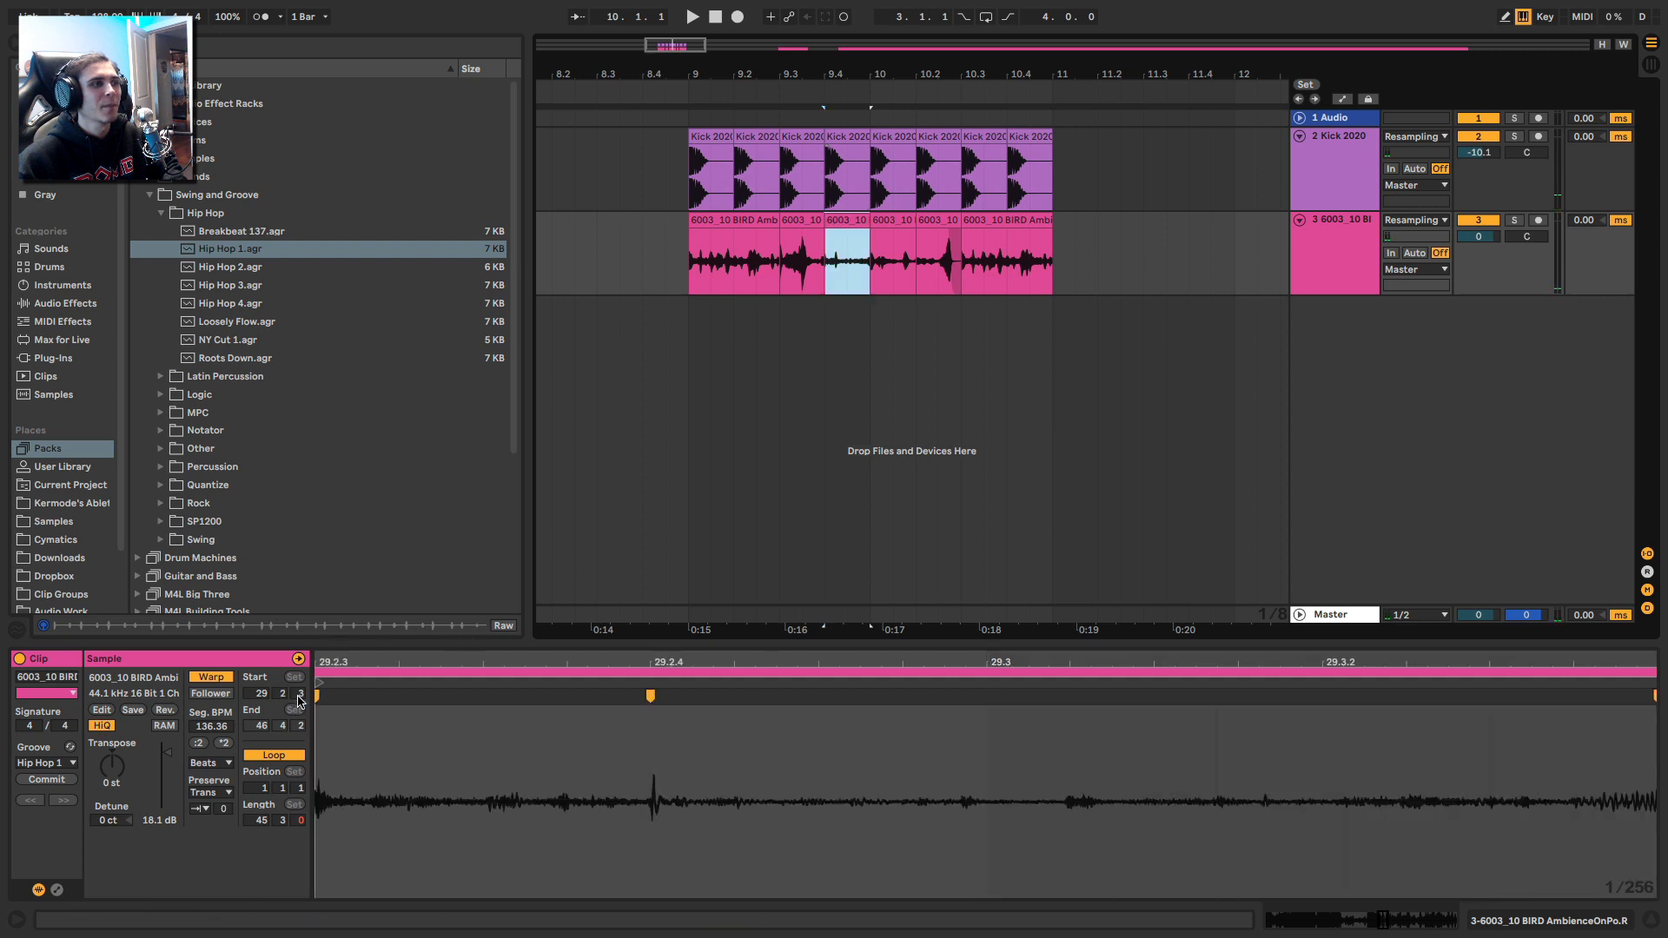
drag(298, 700, 298, 669)
key(space)
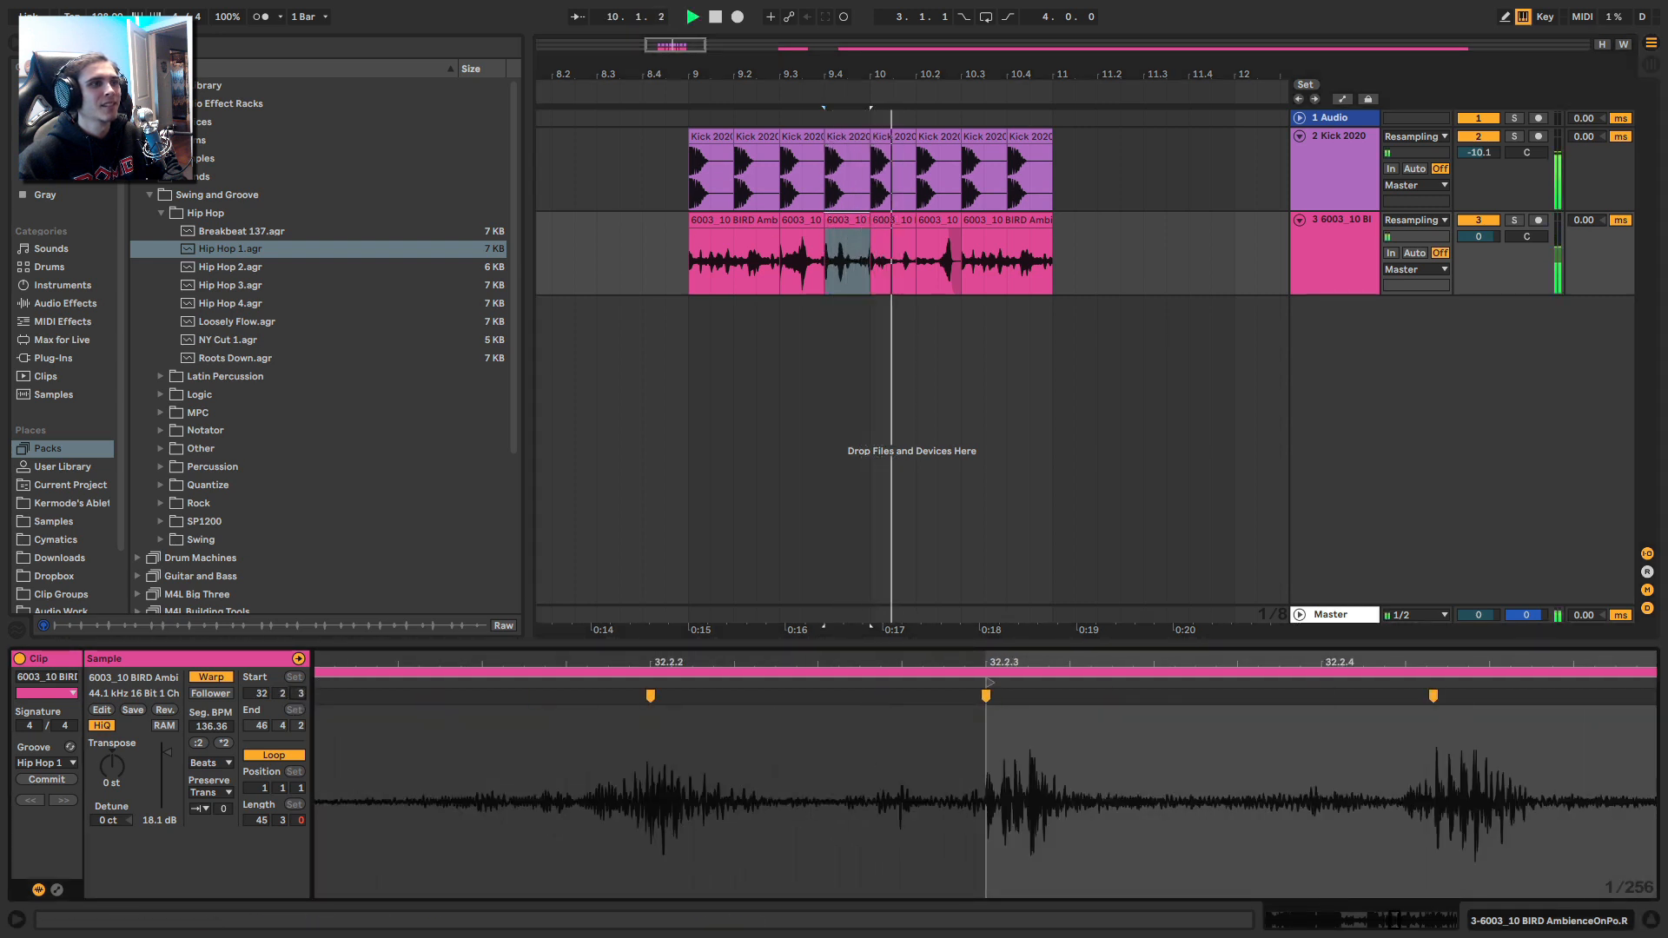
key(space)
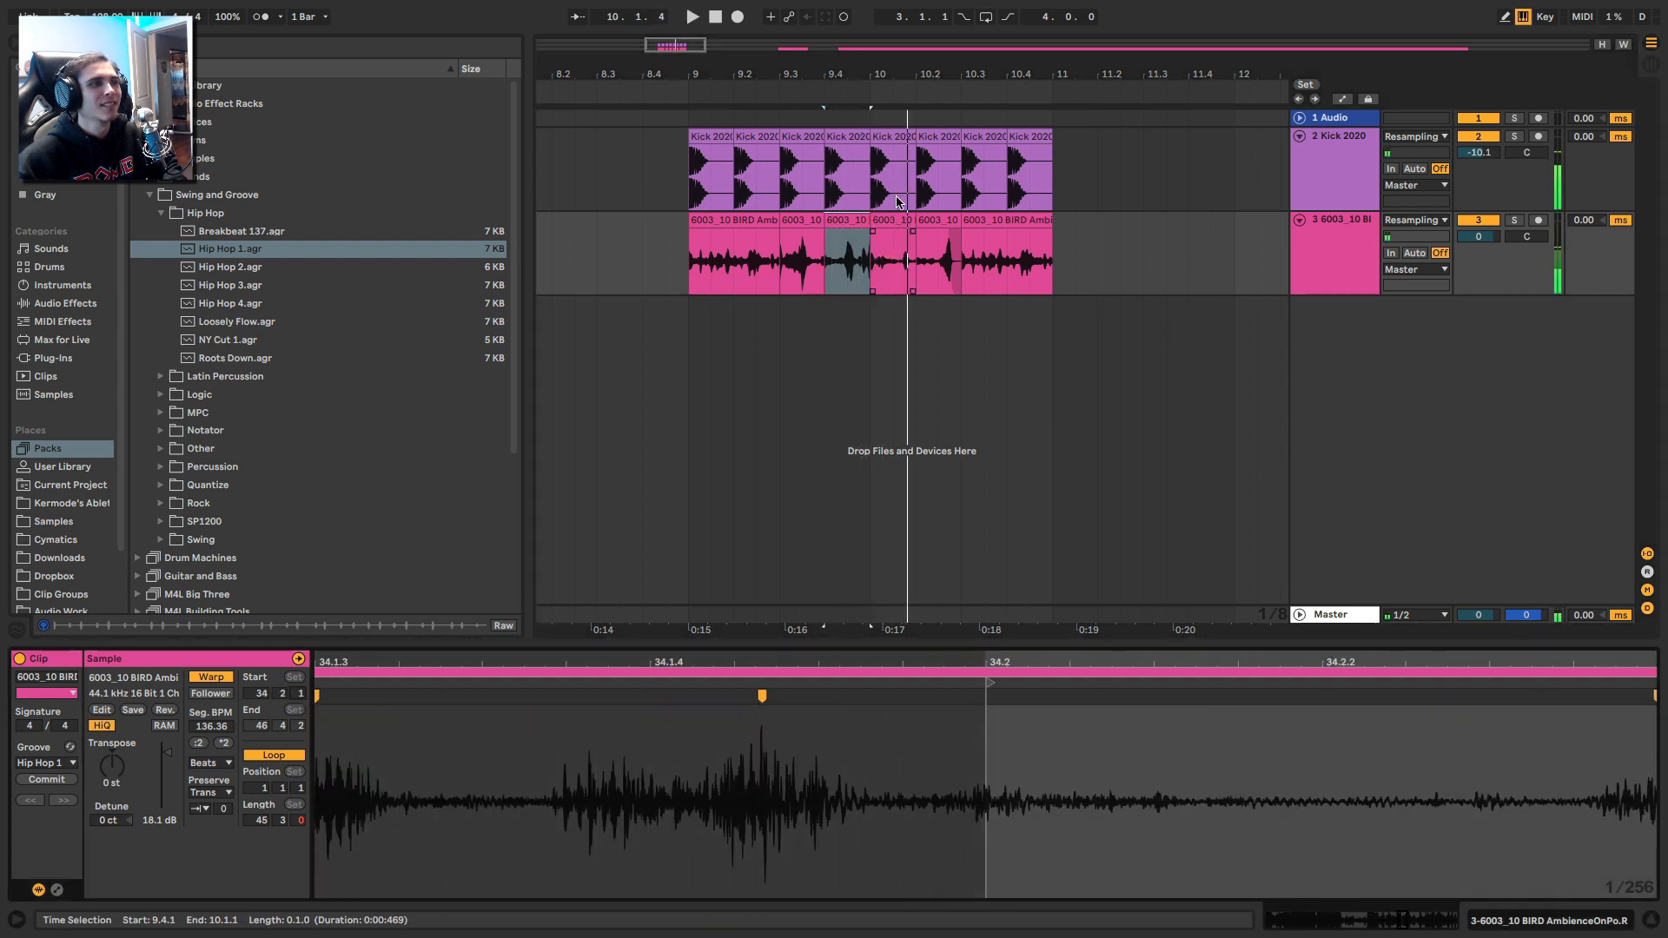
Step: Select the three bird clips from 9.1.1 to 10.1.1 and duplicate the bar directly after
click(704, 219)
key(space)
shift+click(841, 219)
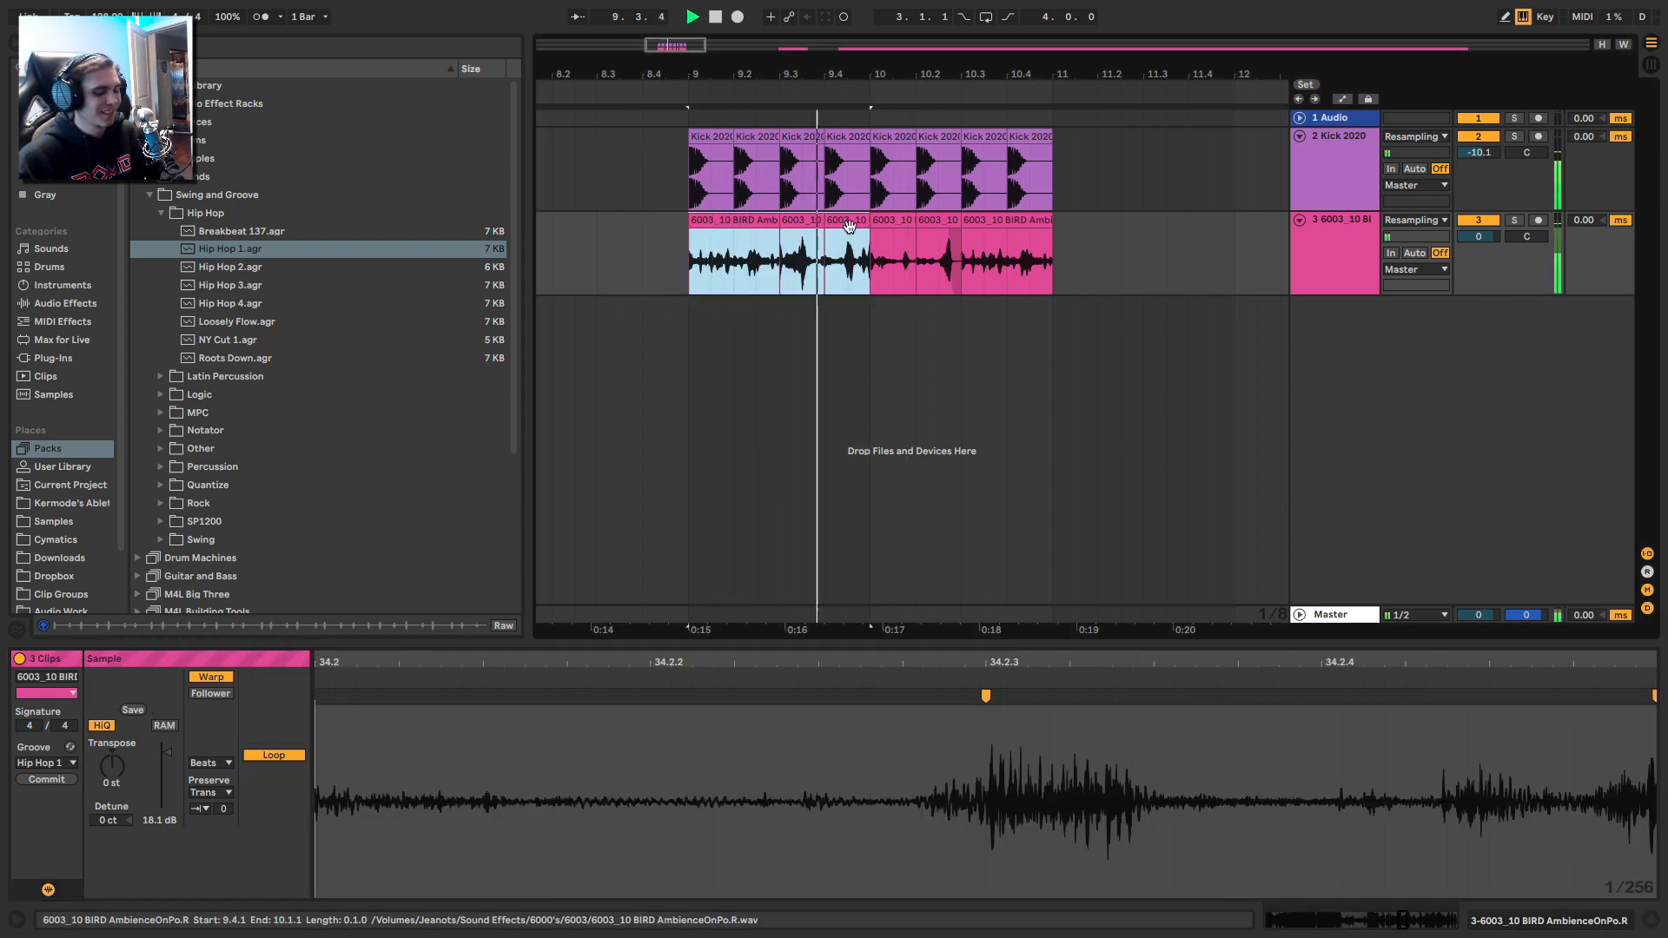
key(super+d)
Step: Loop playback over the two bars from 9.1.1 to 11.1.1 and raise the gain of all six bird clips to 22.4 dB
shift+click(741, 217)
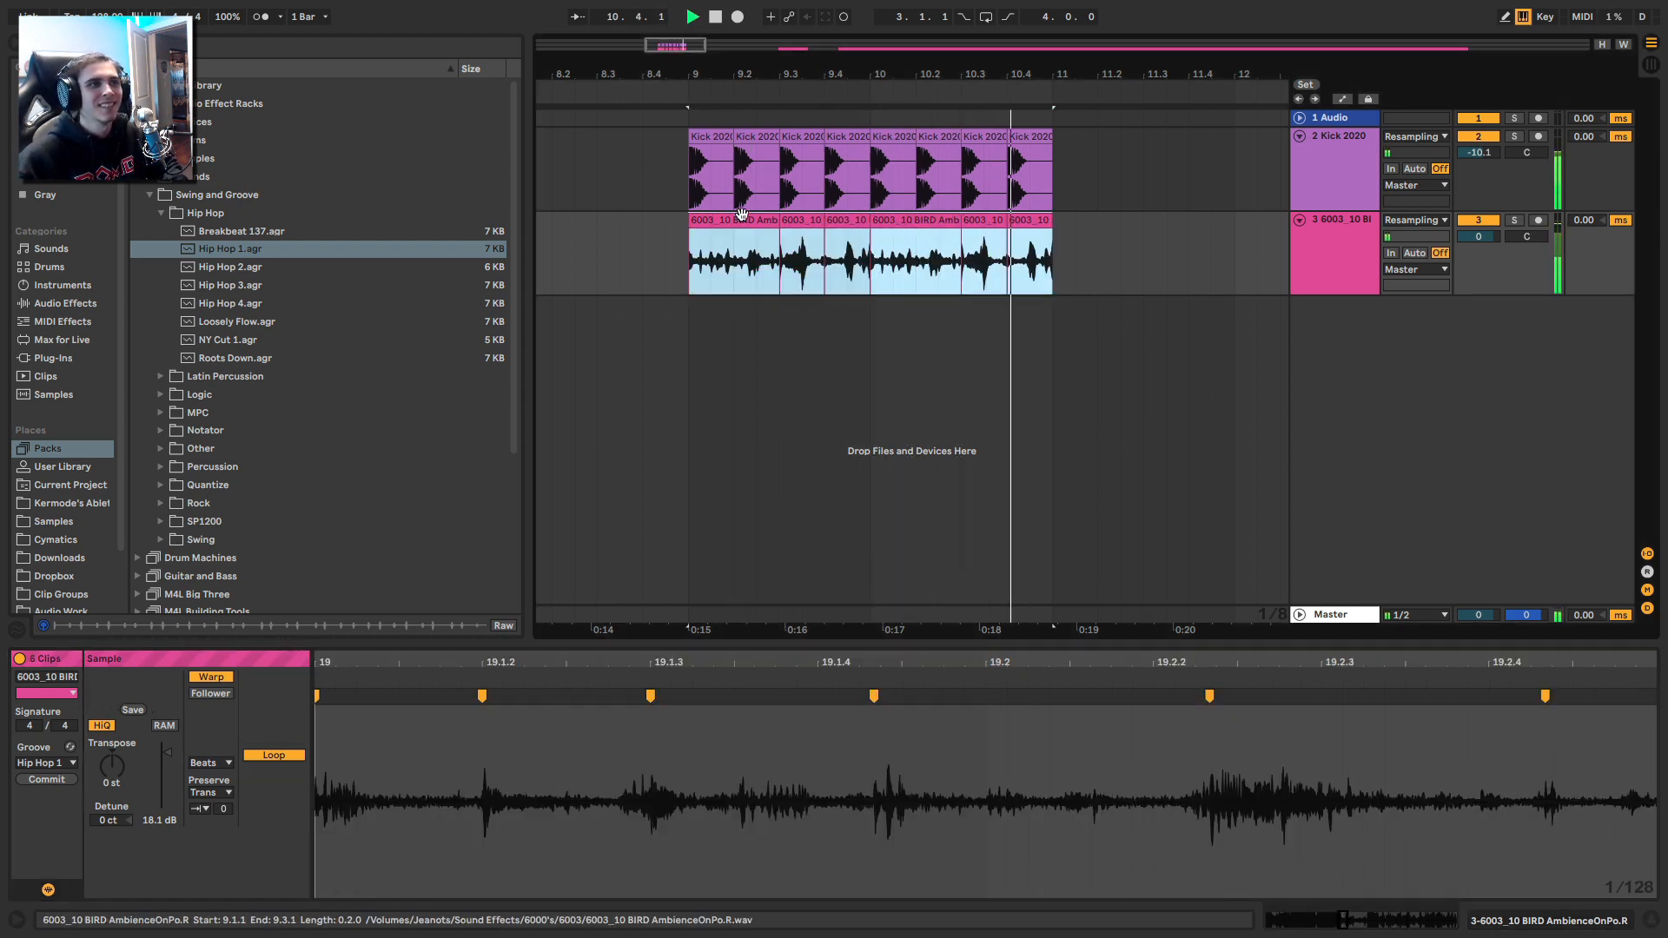
key(super+l)
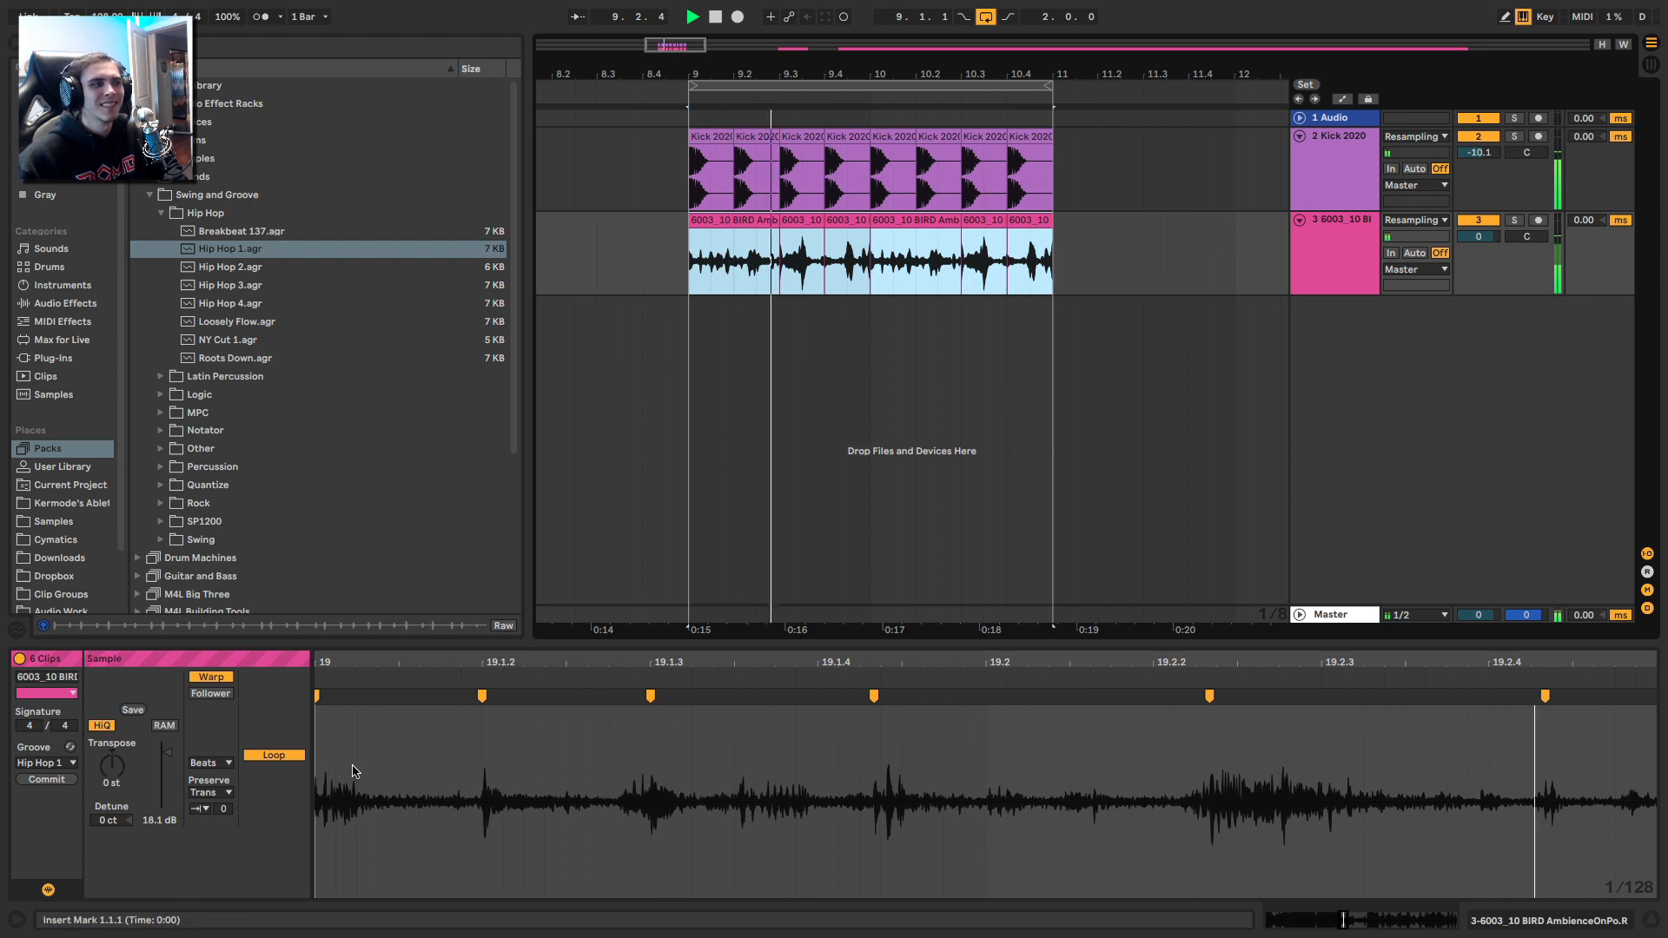
drag(165, 756, 163, 749)
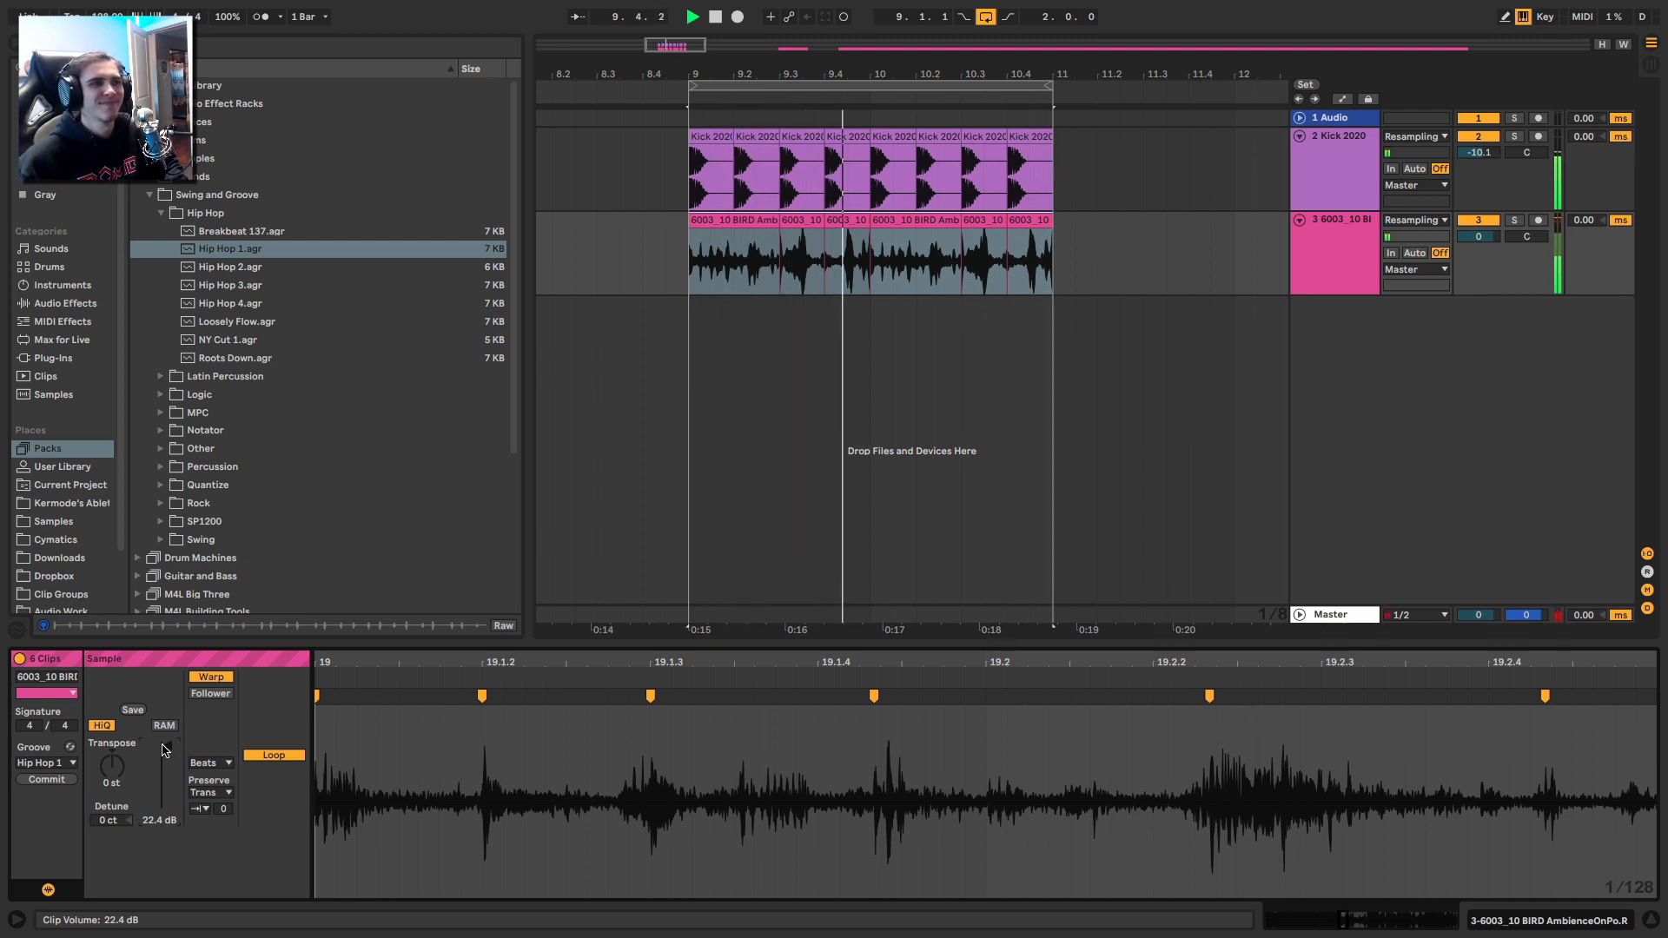
key(space)
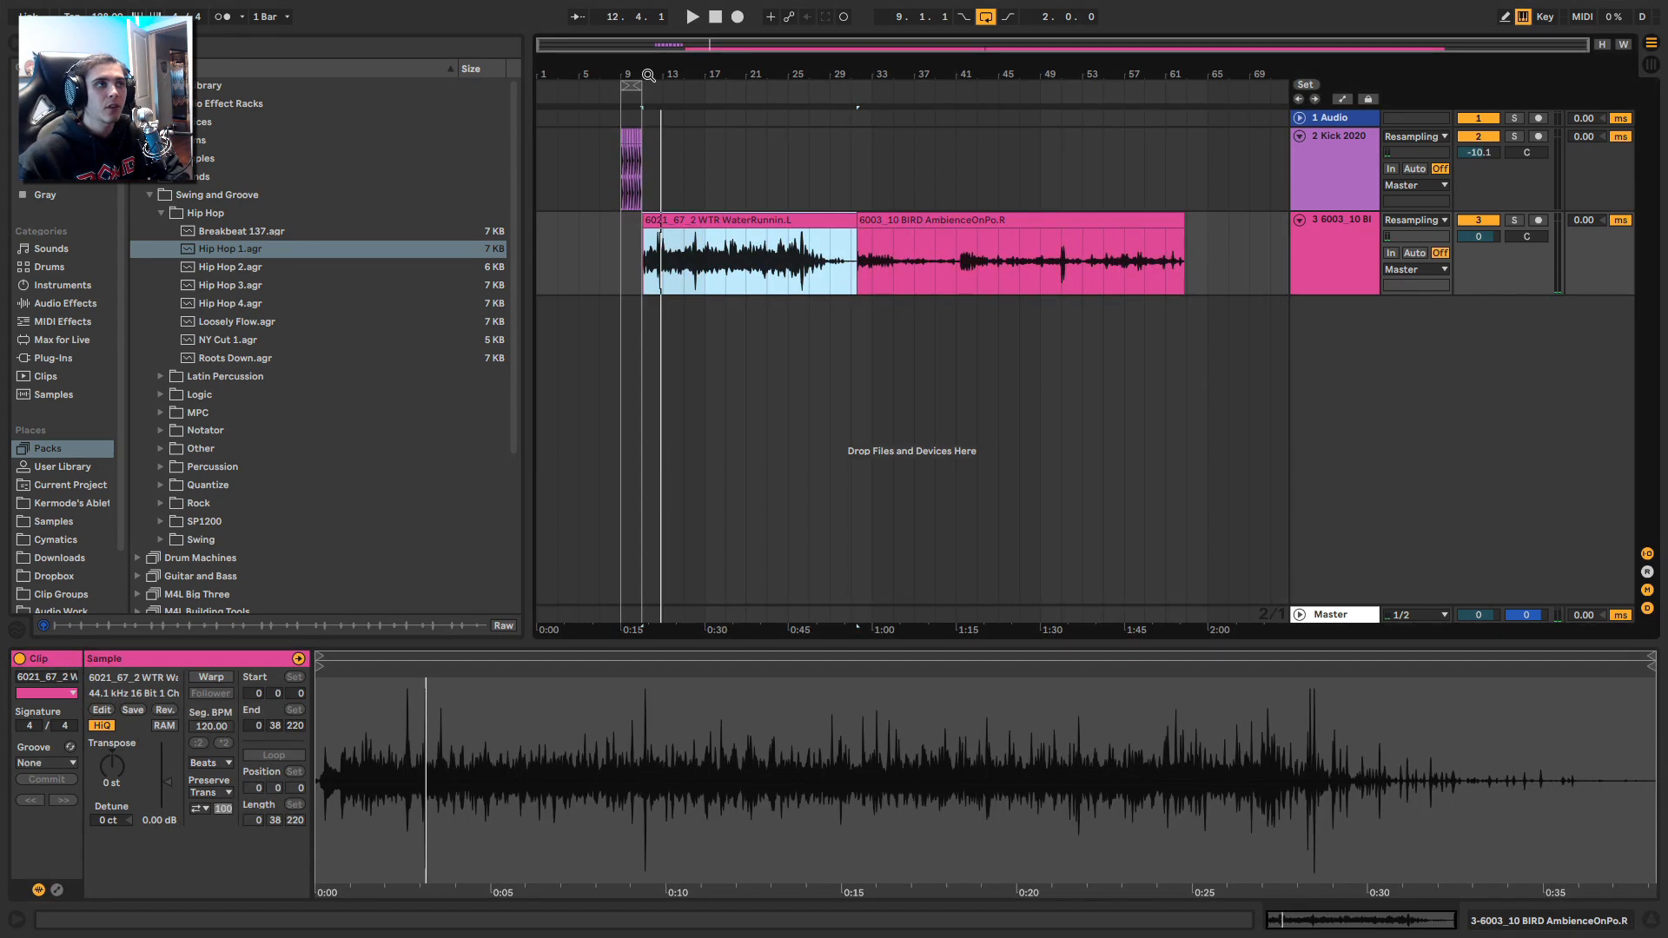
Step: Audition the WaterRunnin clip, then turn on Warp for it with transient looping off and a transient envelope of 14
scroll(652, 339, up, 5)
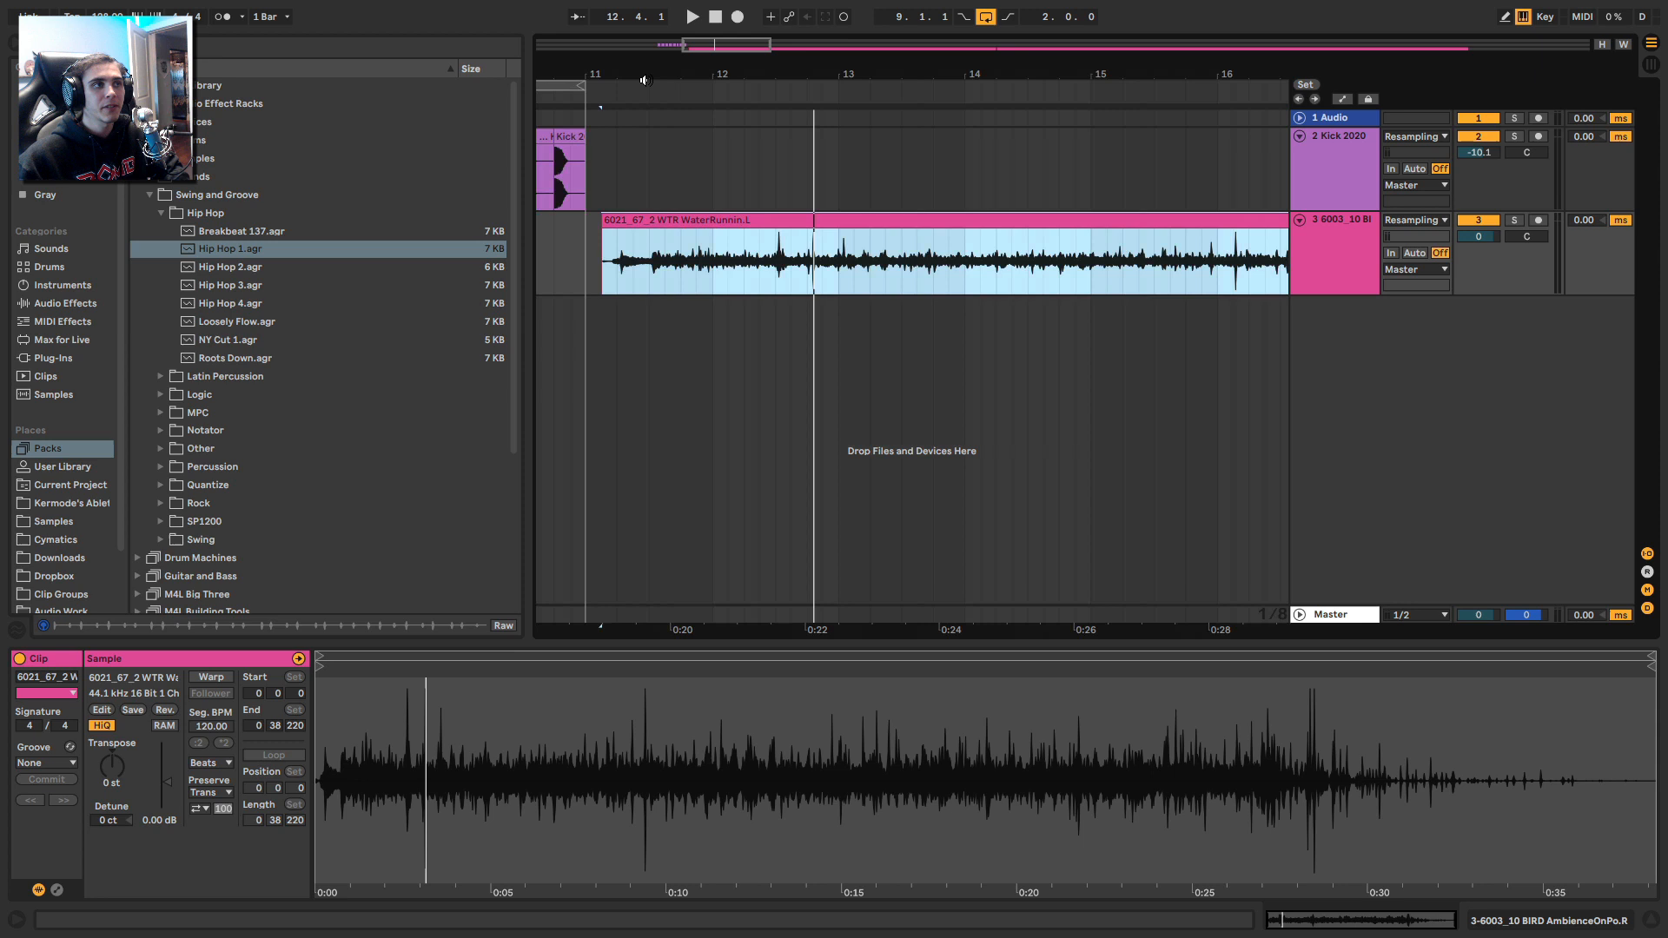
click(703, 276)
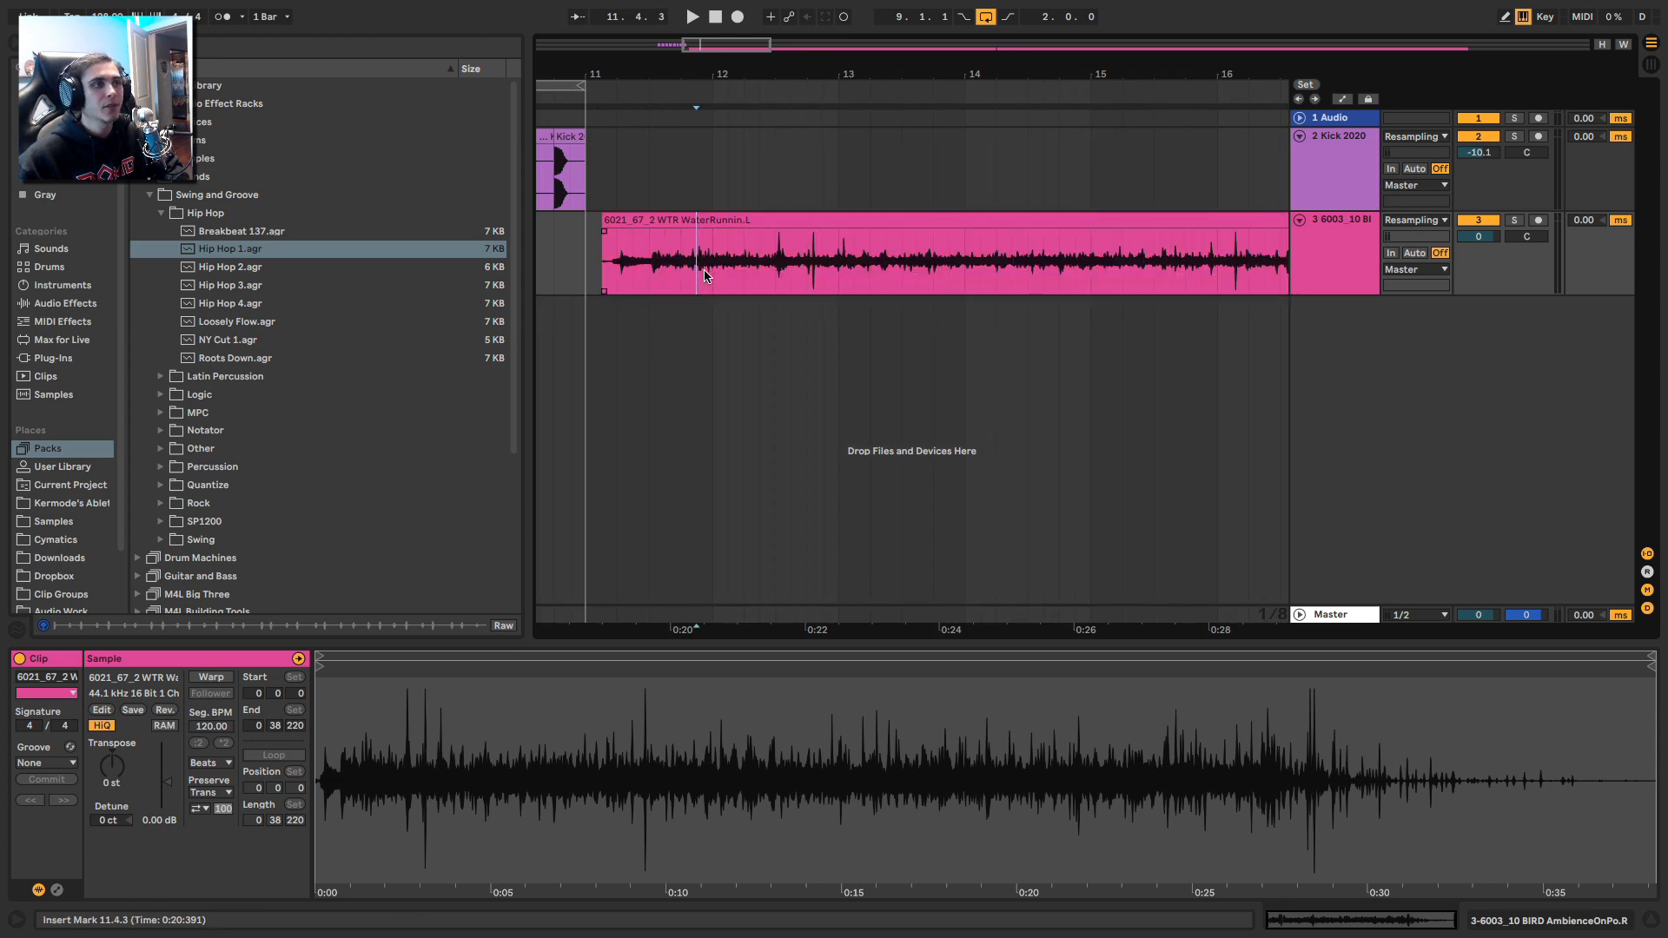
key(space)
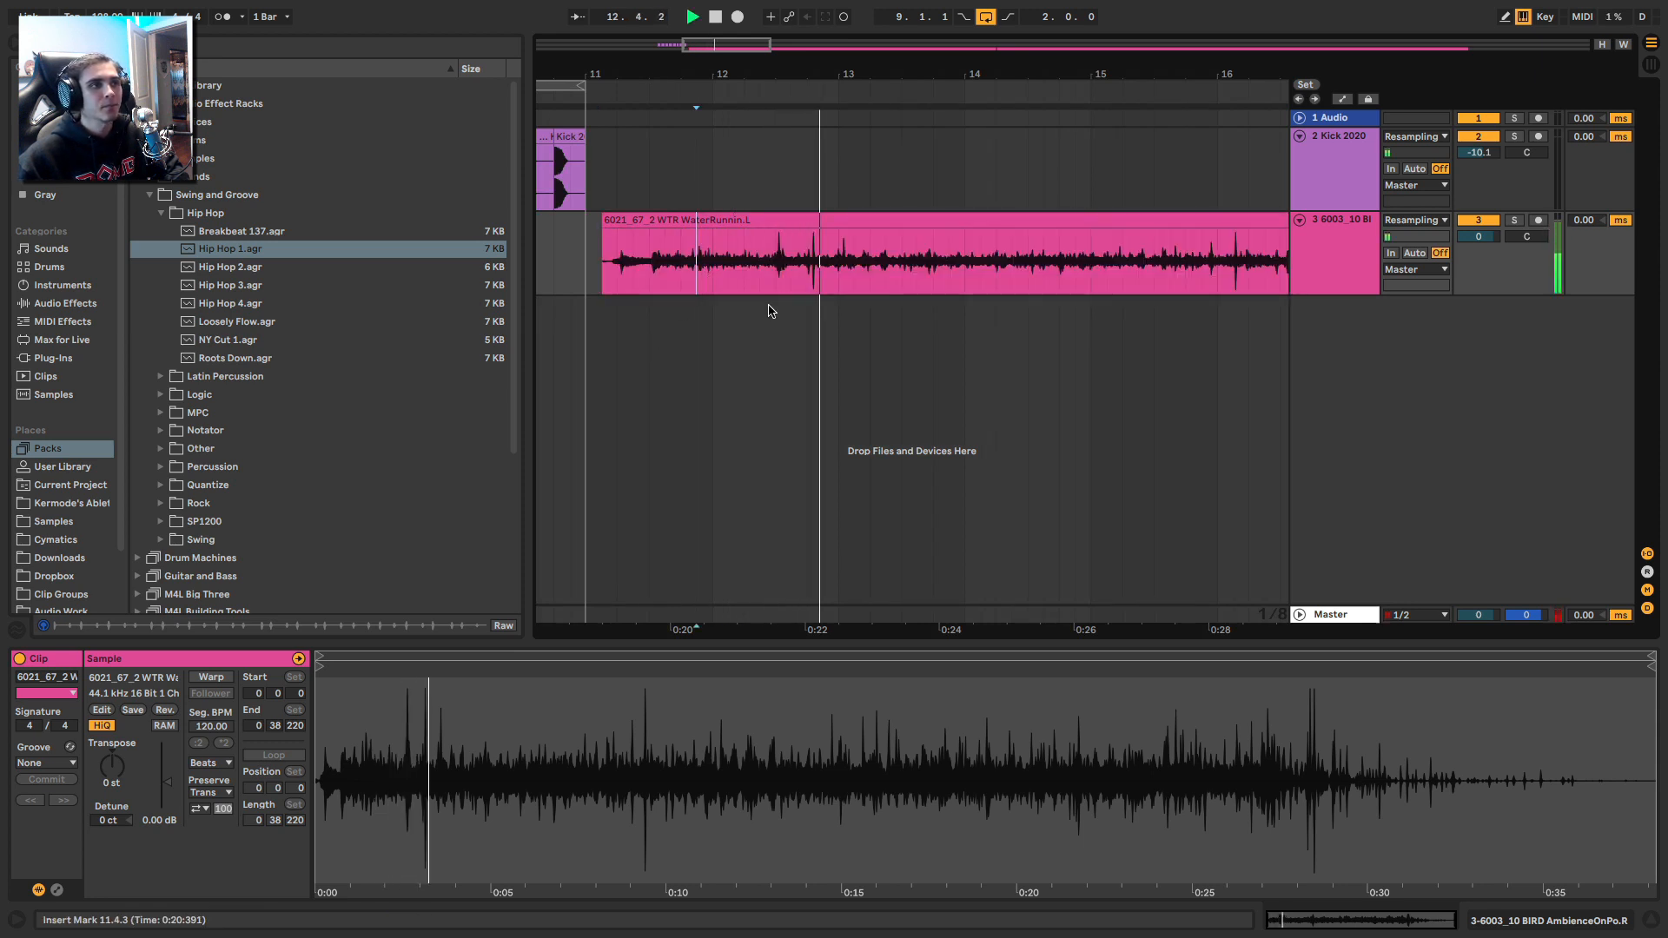
click(869, 243)
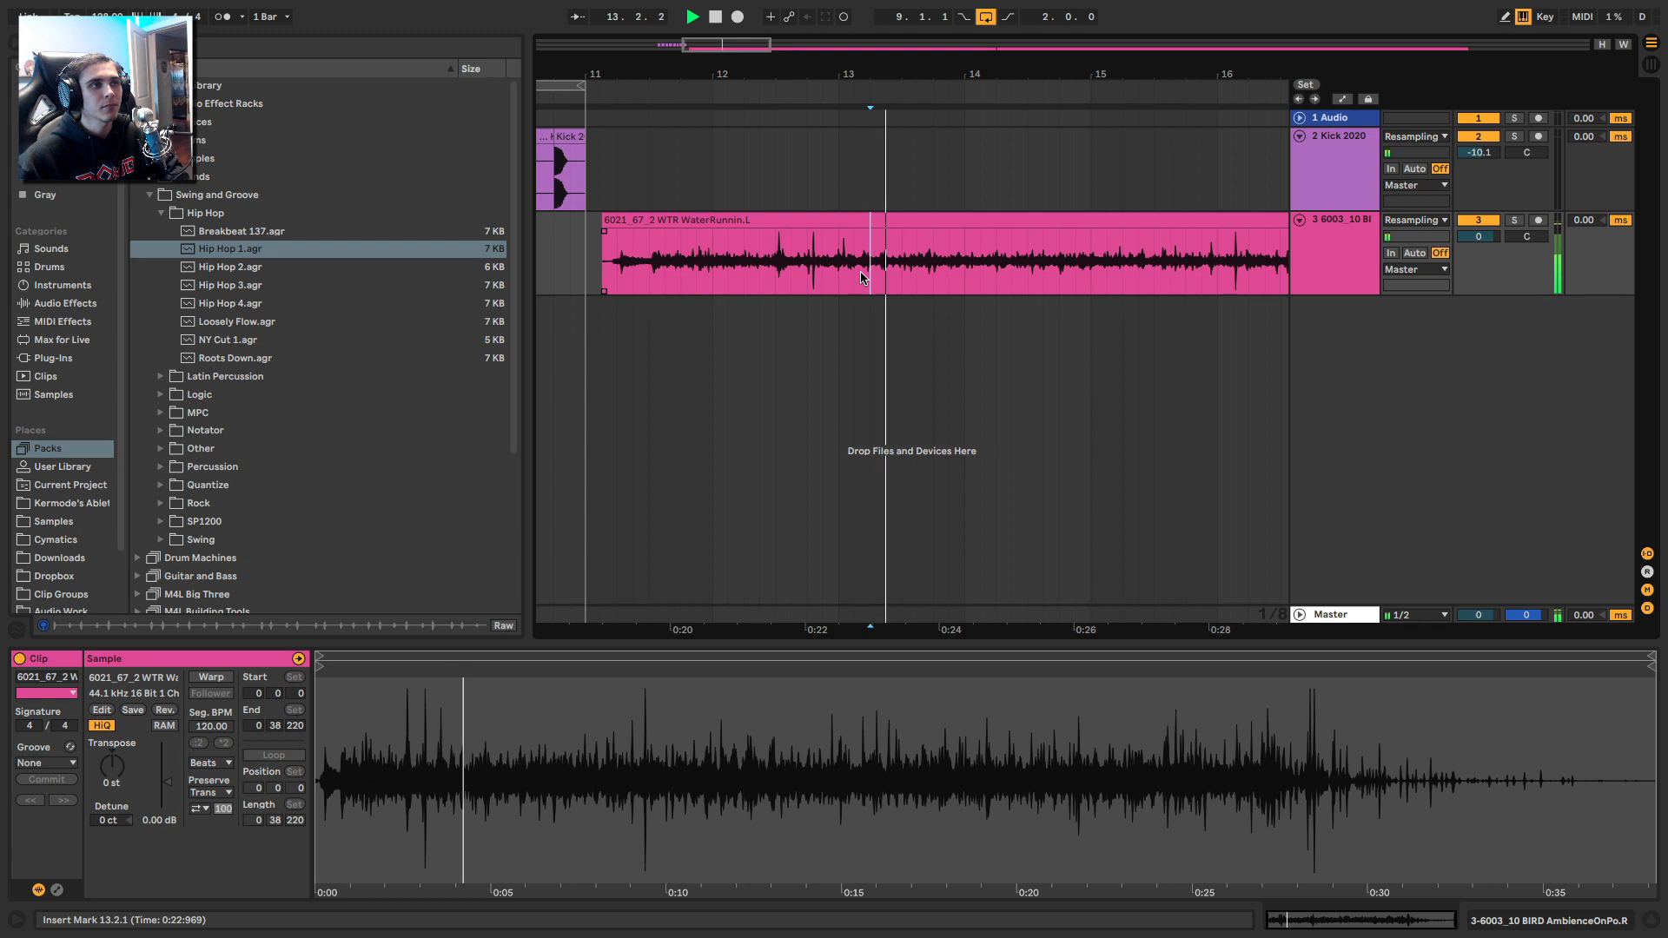
click(869, 224)
key(space)
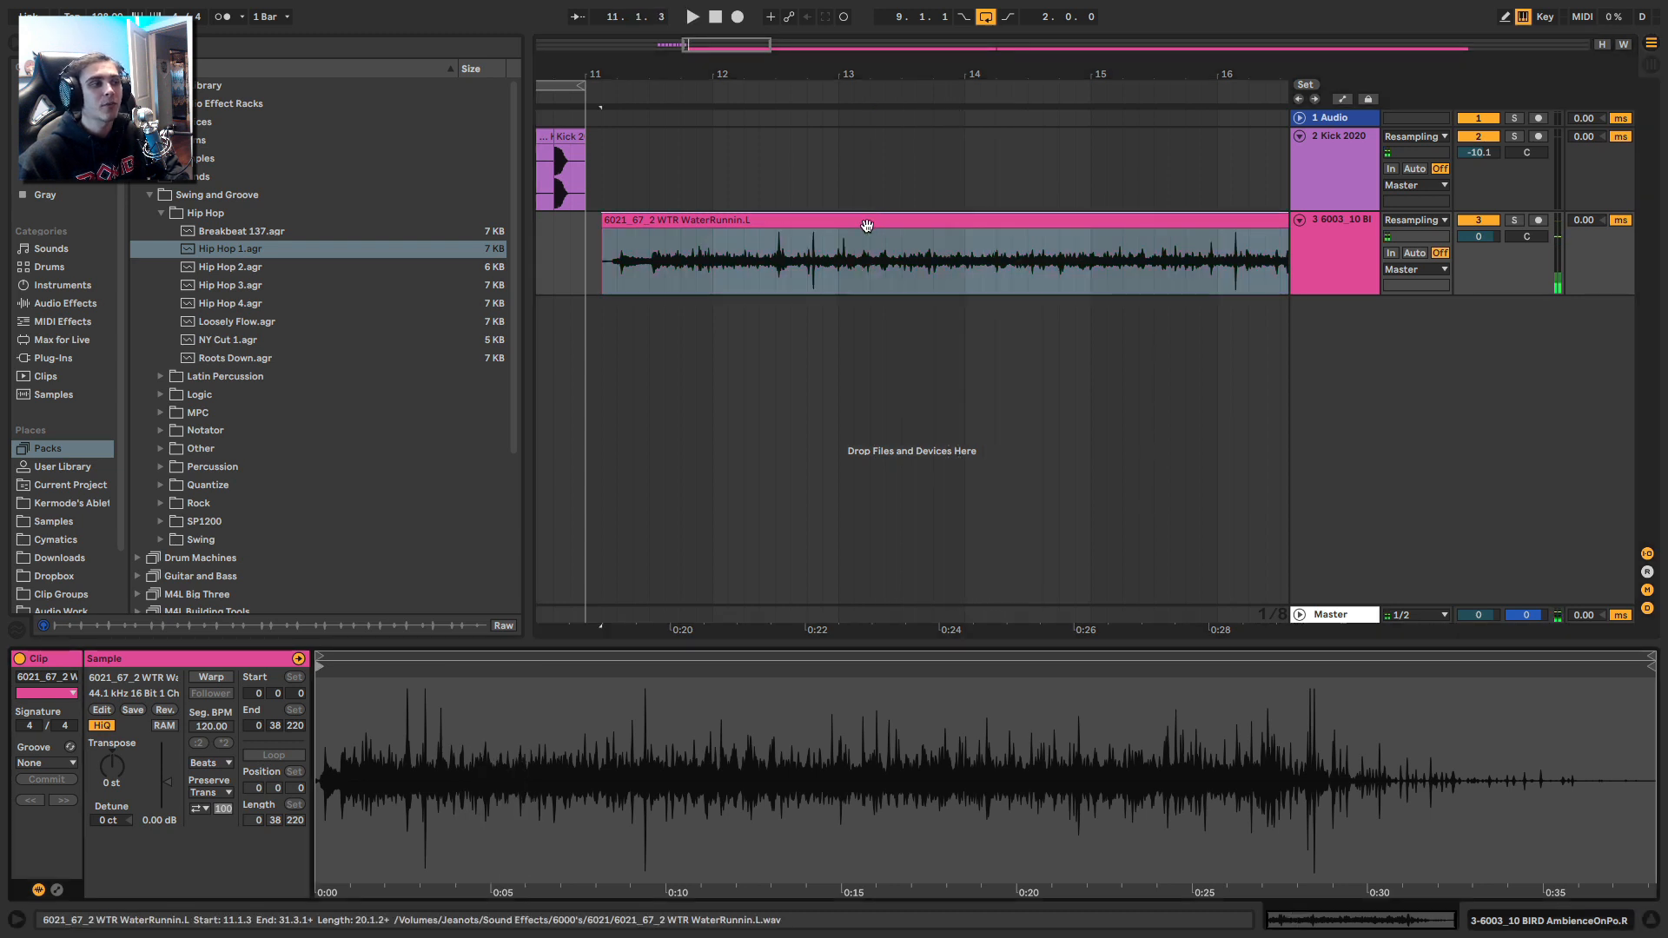
click(211, 678)
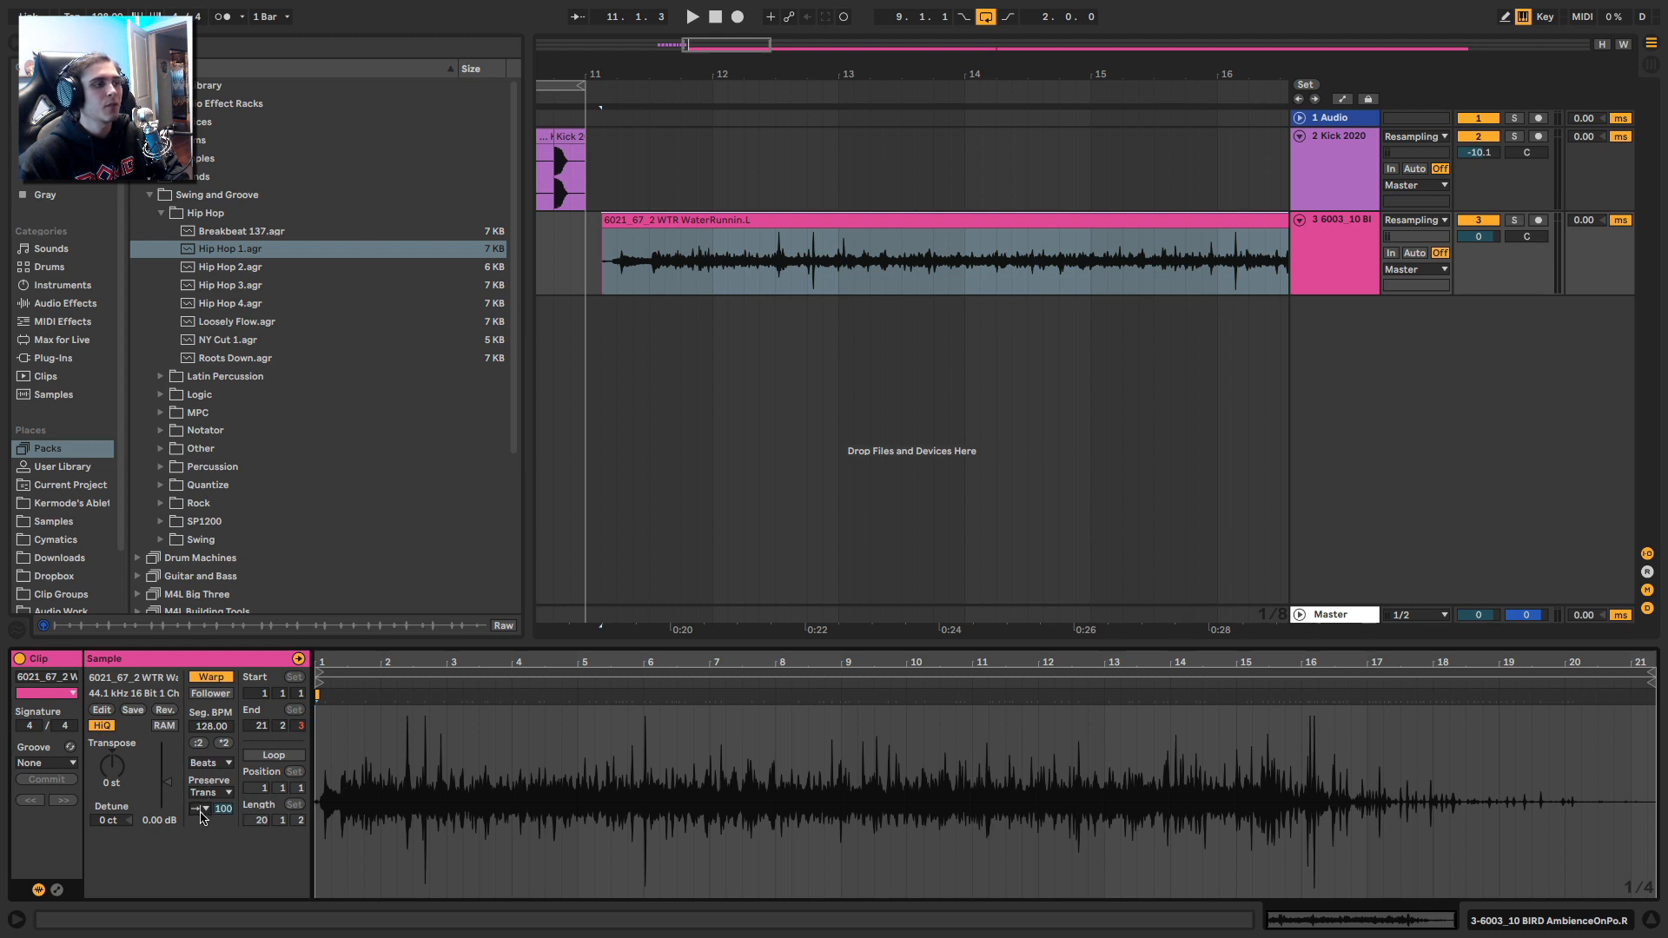
drag(223, 808, 223, 840)
Step: Select the whole WaterRunnin waveform and quantize it to 1/16 + 1/16 with an amount of 100 %
click(745, 741)
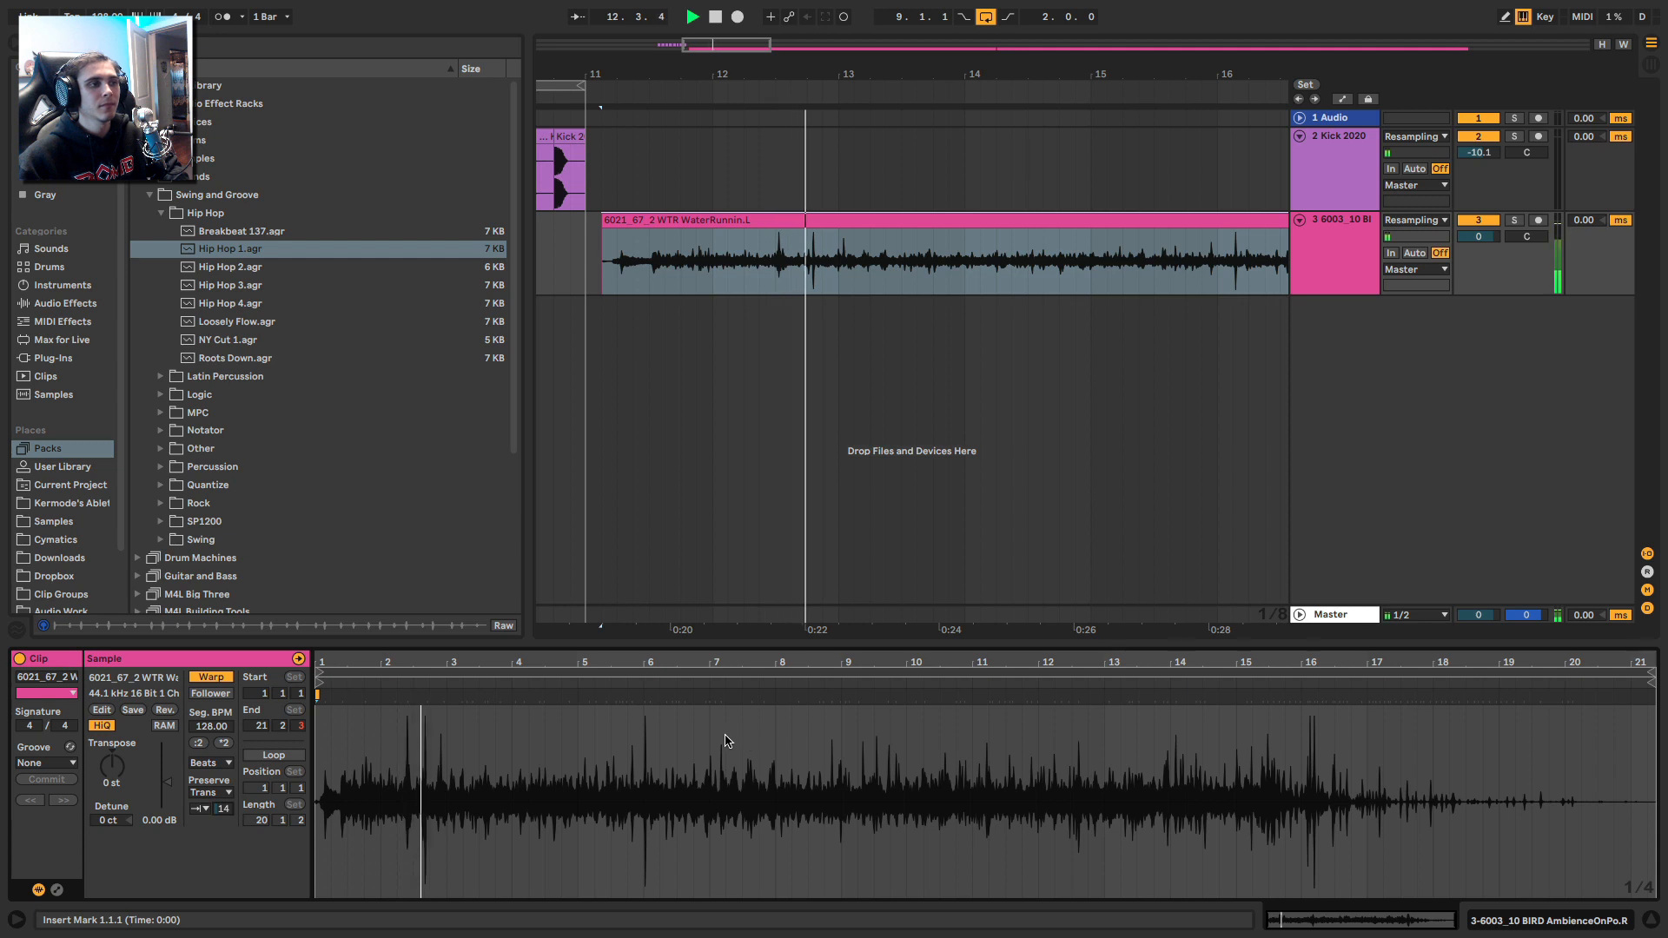
key(space)
key(ctrl+a)
key(ctrl+shift+u)
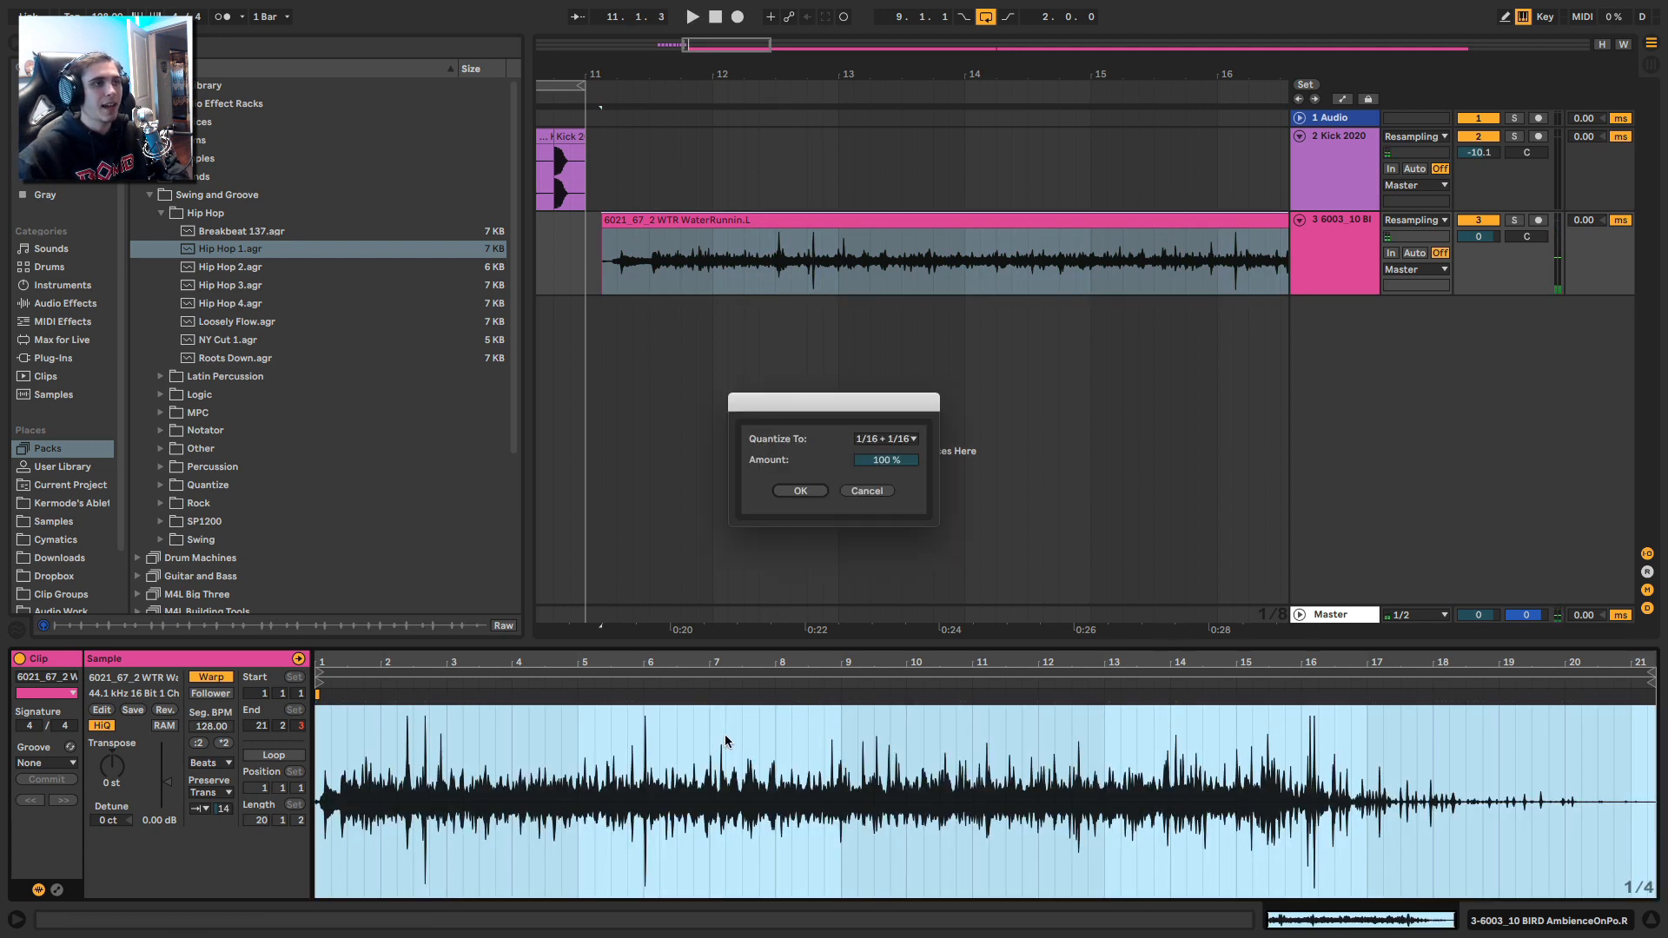
click(778, 488)
key(space)
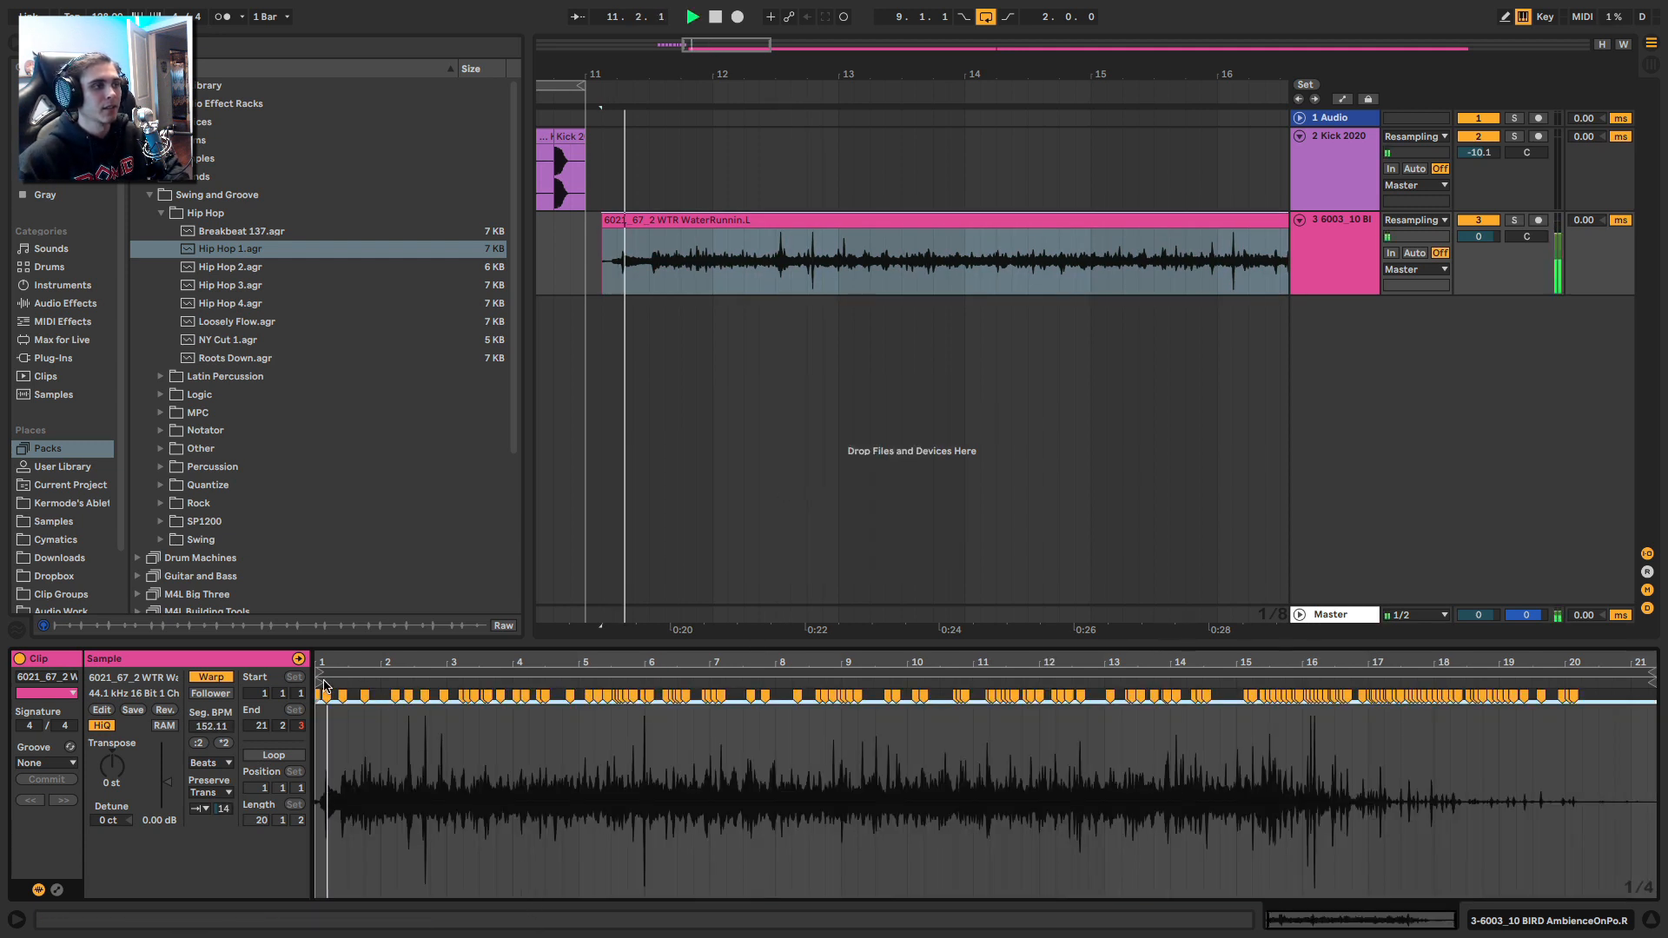
Step: Move the WaterRunnin clip's start marker to 5.3.1 and apply the Hip Hop 1 groove
drag(323, 682, 614, 686)
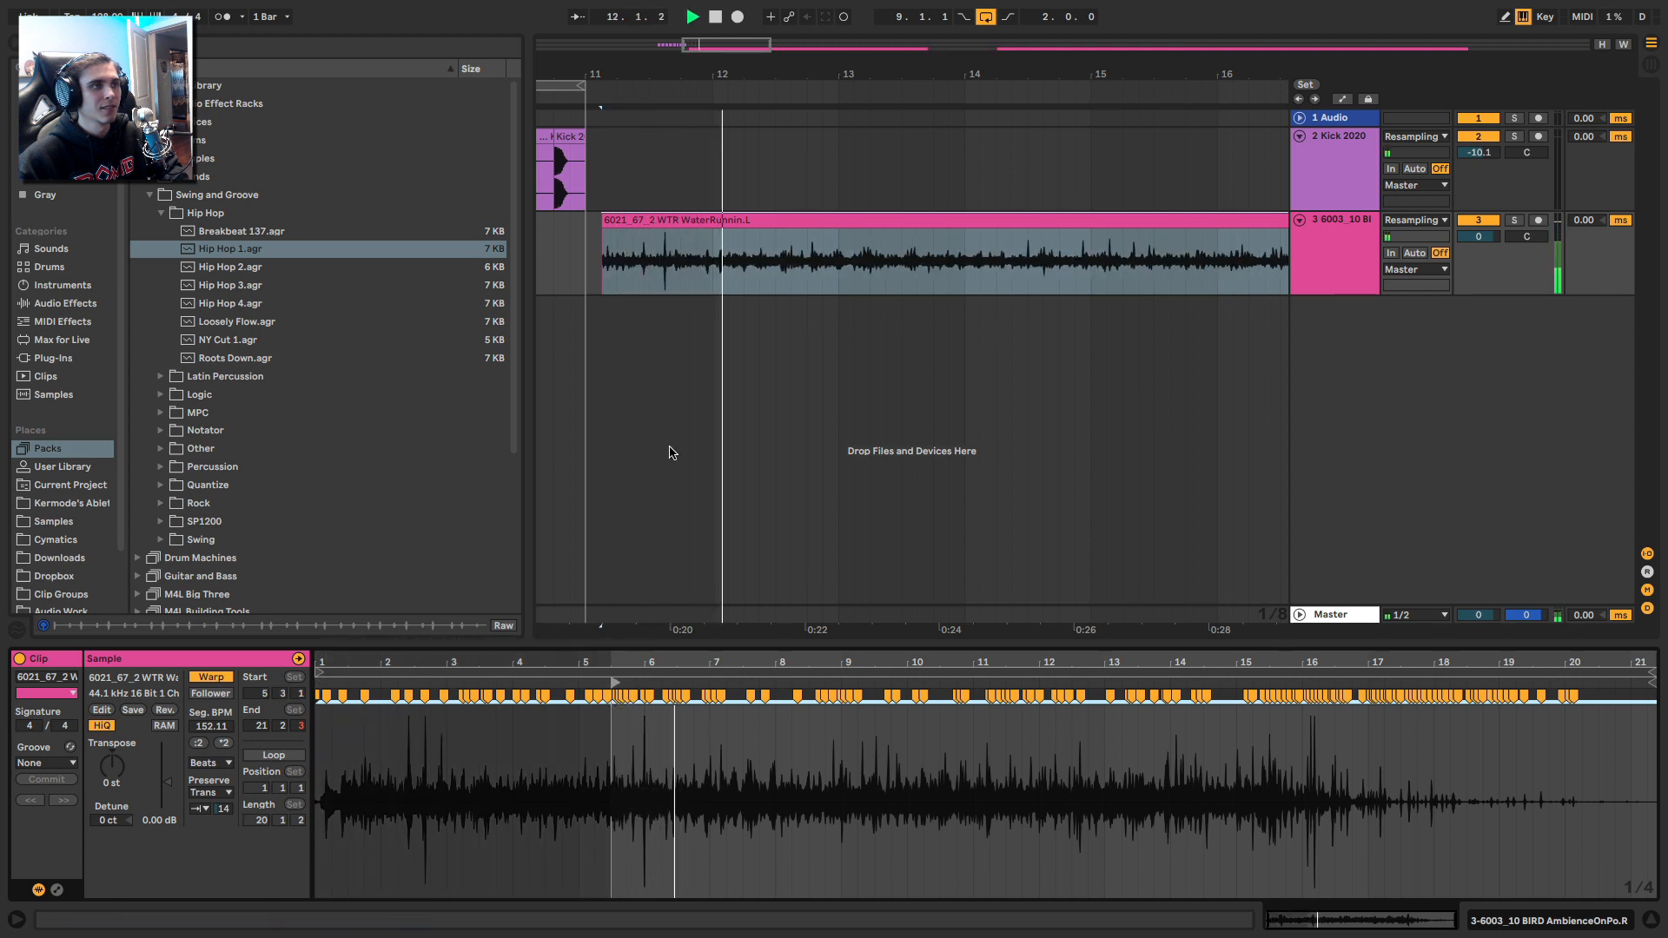
click(48, 758)
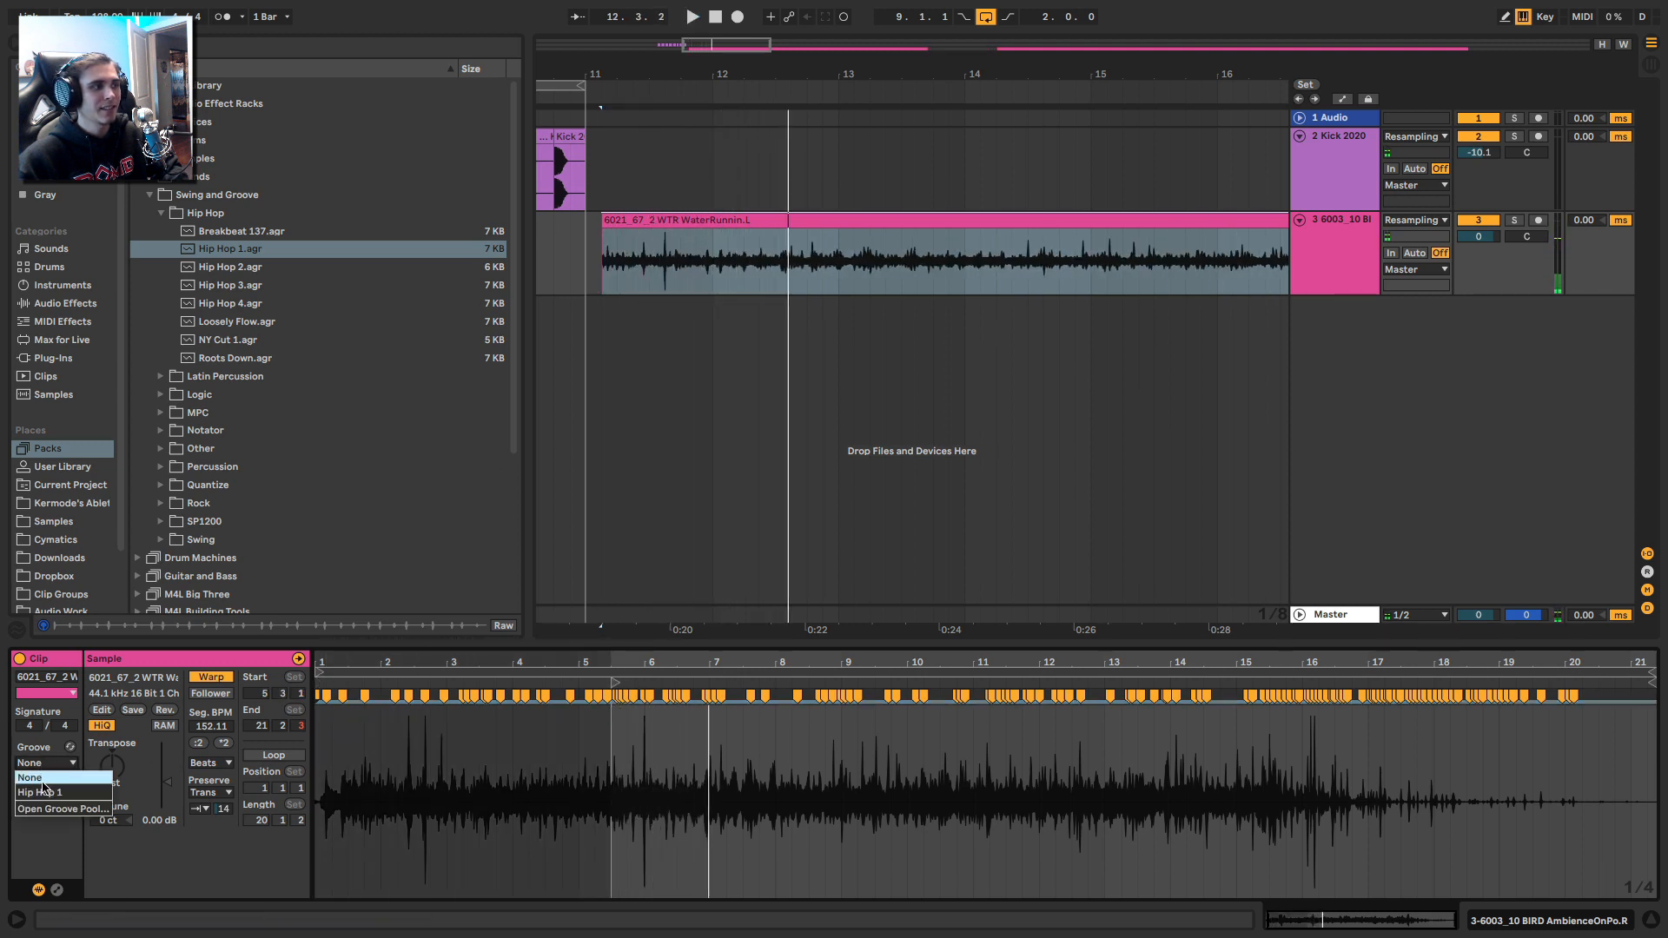
click(47, 778)
Step: Split the WaterRunnin clip at 12.1.1
click(717, 253)
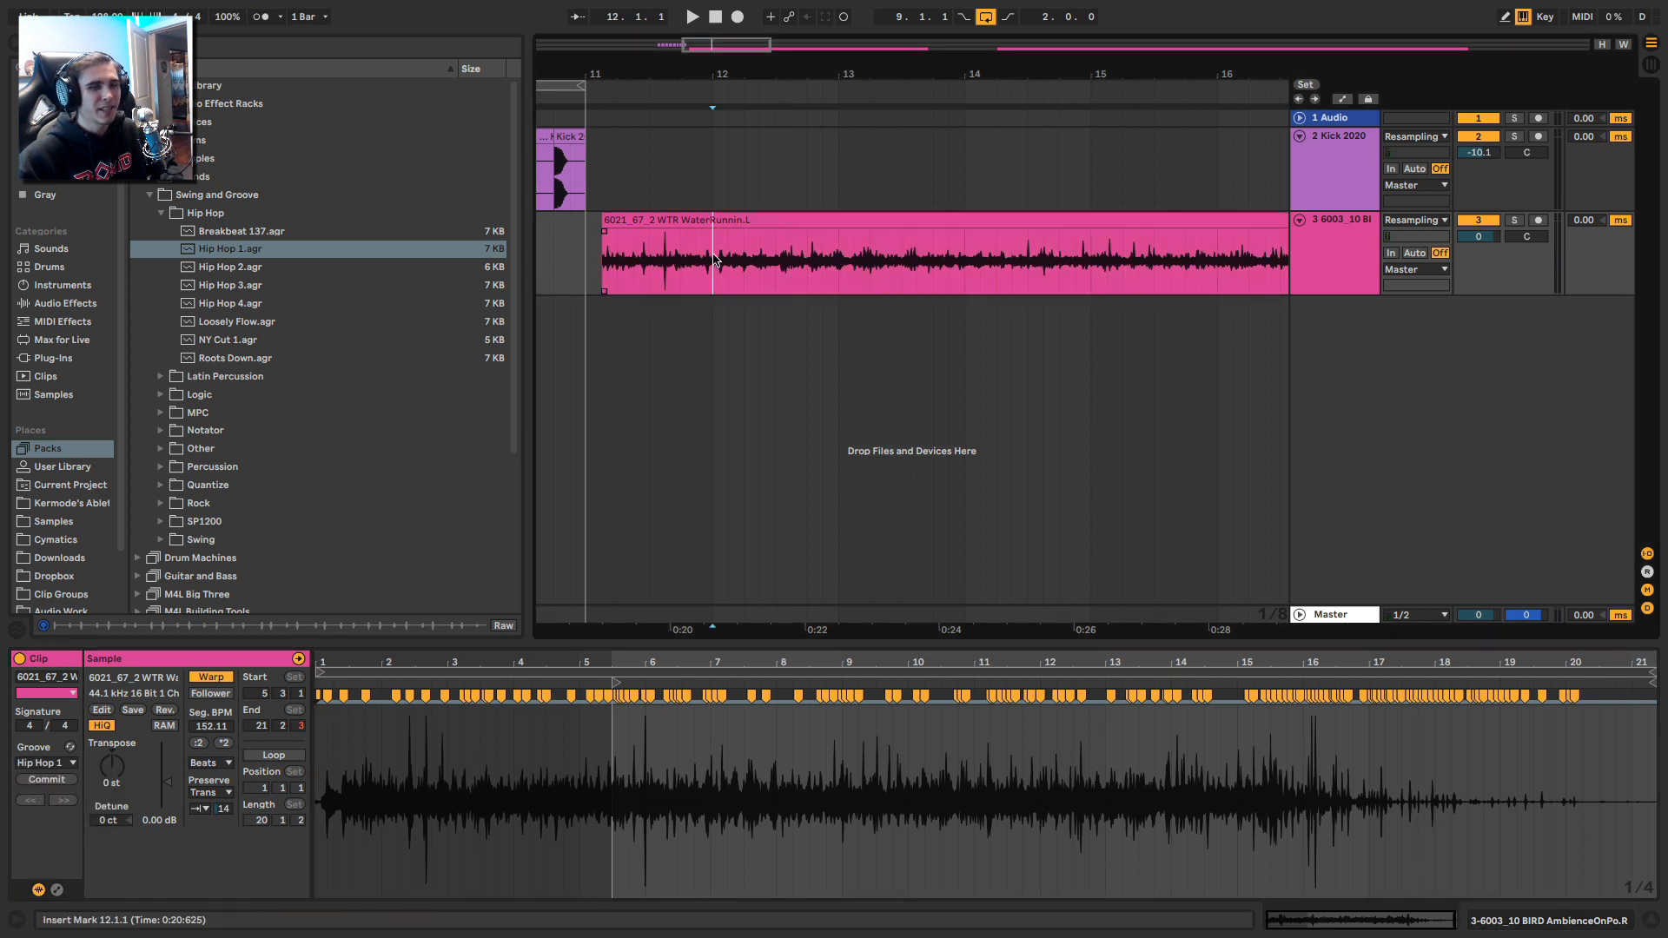
key(ctrl+e)
drag(709, 75, 856, 73)
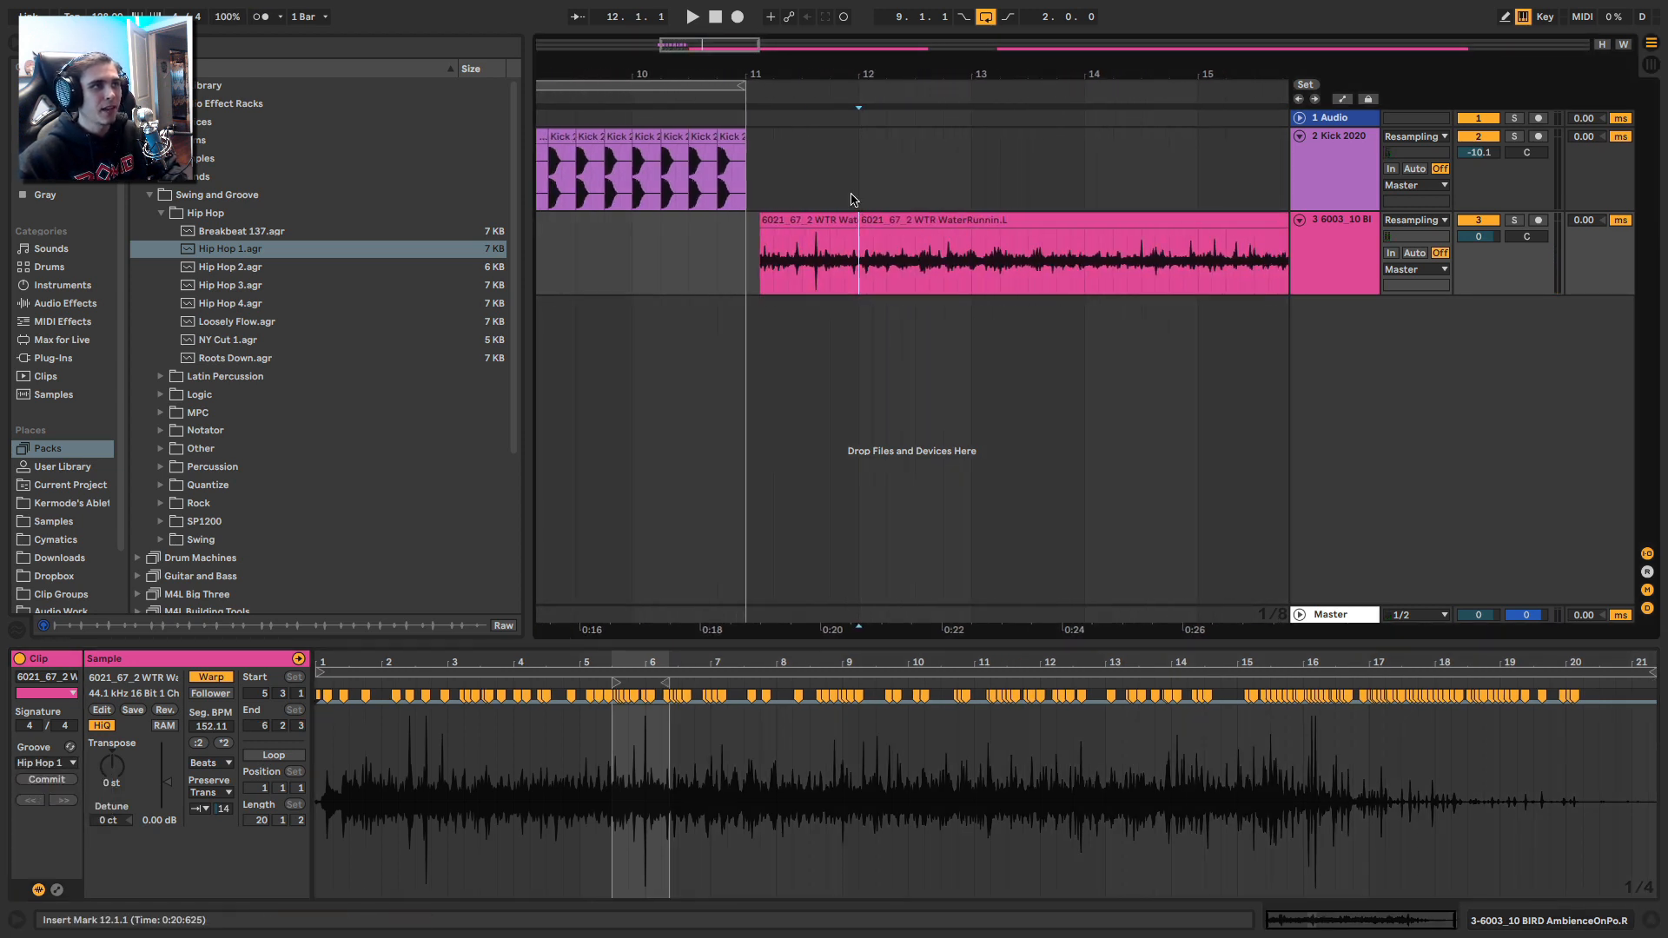
Step: Move the short split-off WaterRunnin clip to the loop start at 9.1.1, under the first kick
drag(809, 220, 623, 220)
drag(627, 75, 862, 74)
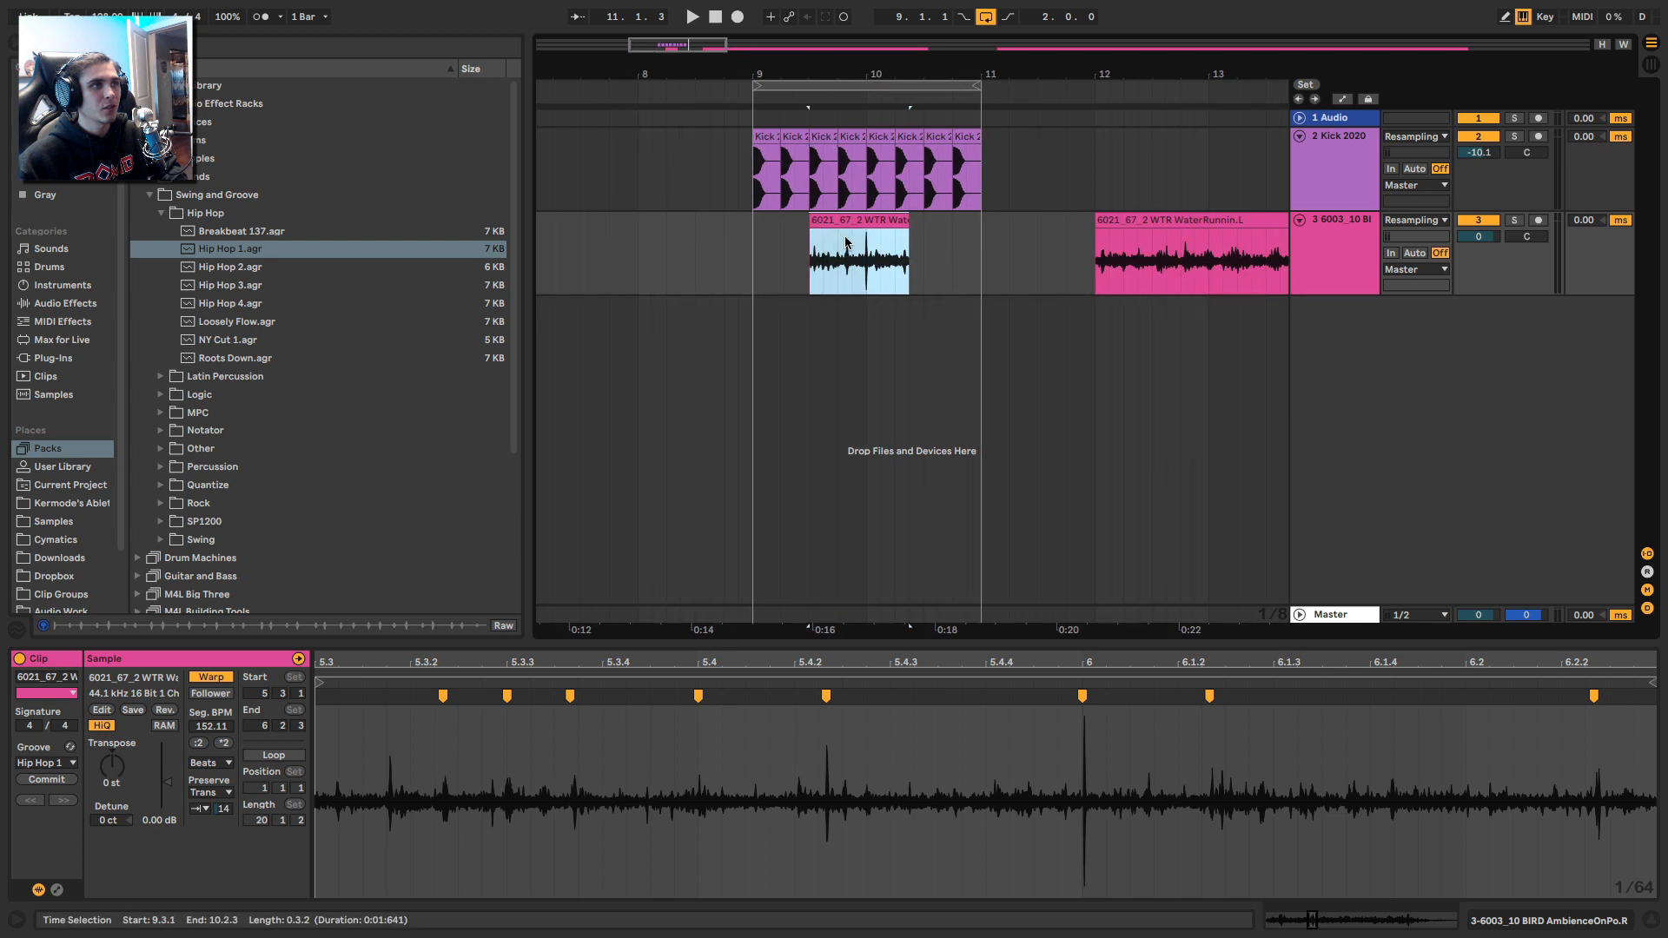
drag(844, 236, 790, 237)
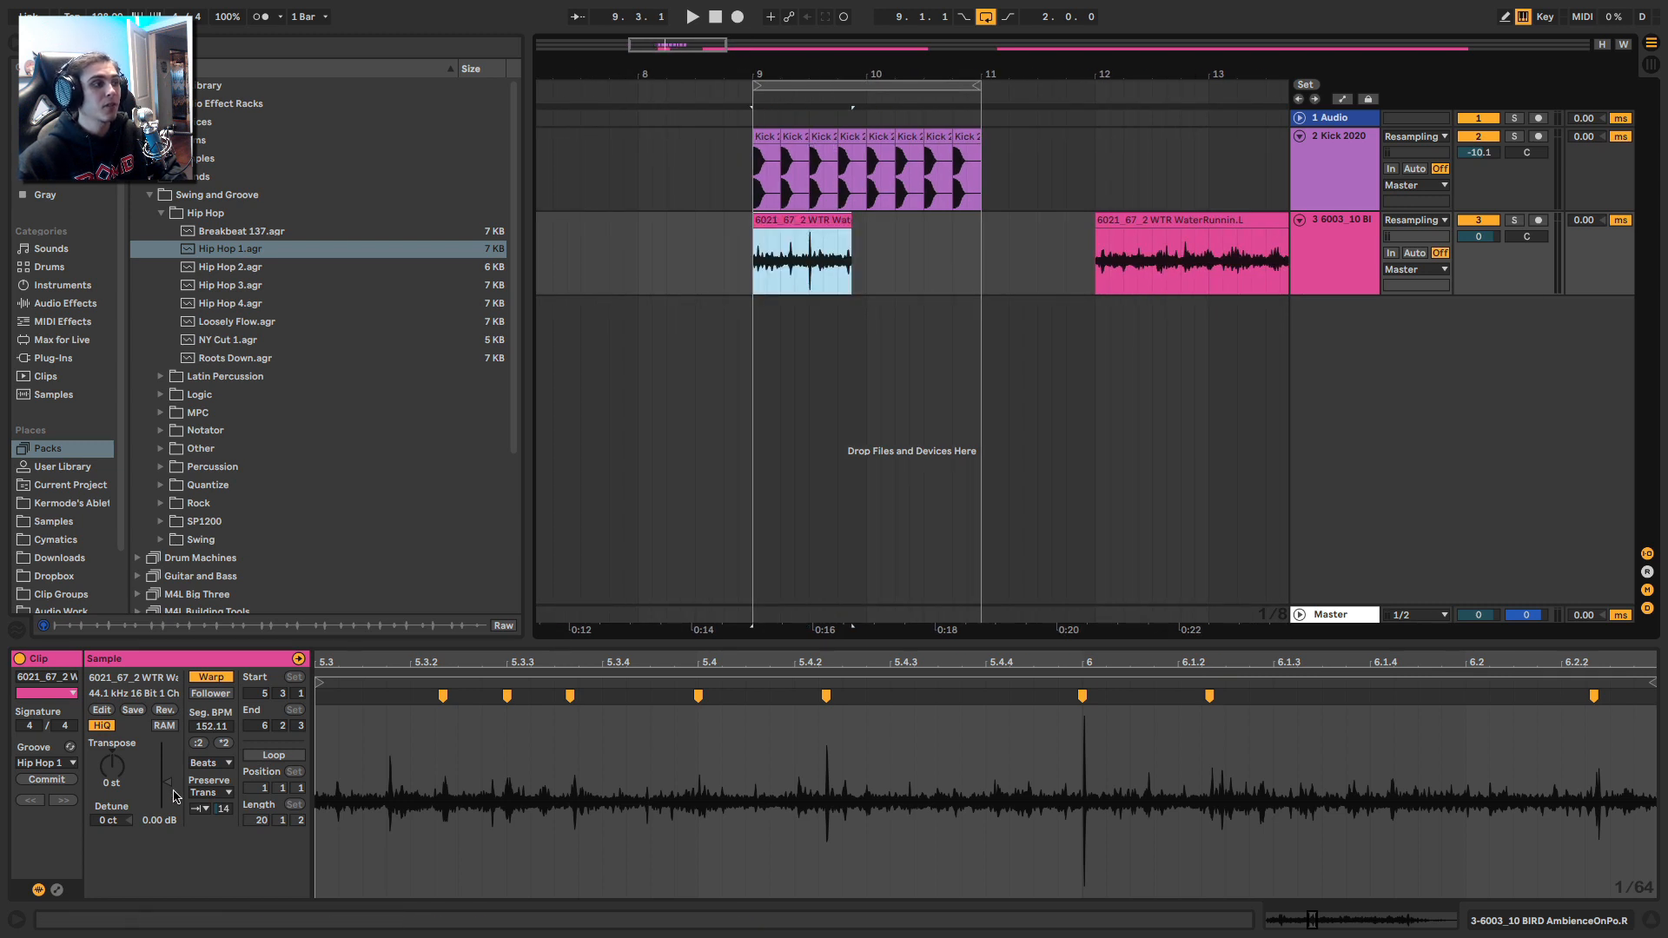
Step: Transpose the short WaterRunnin clip to 5 st and audition it with the kicks
drag(112, 765, 112, 752)
key(space)
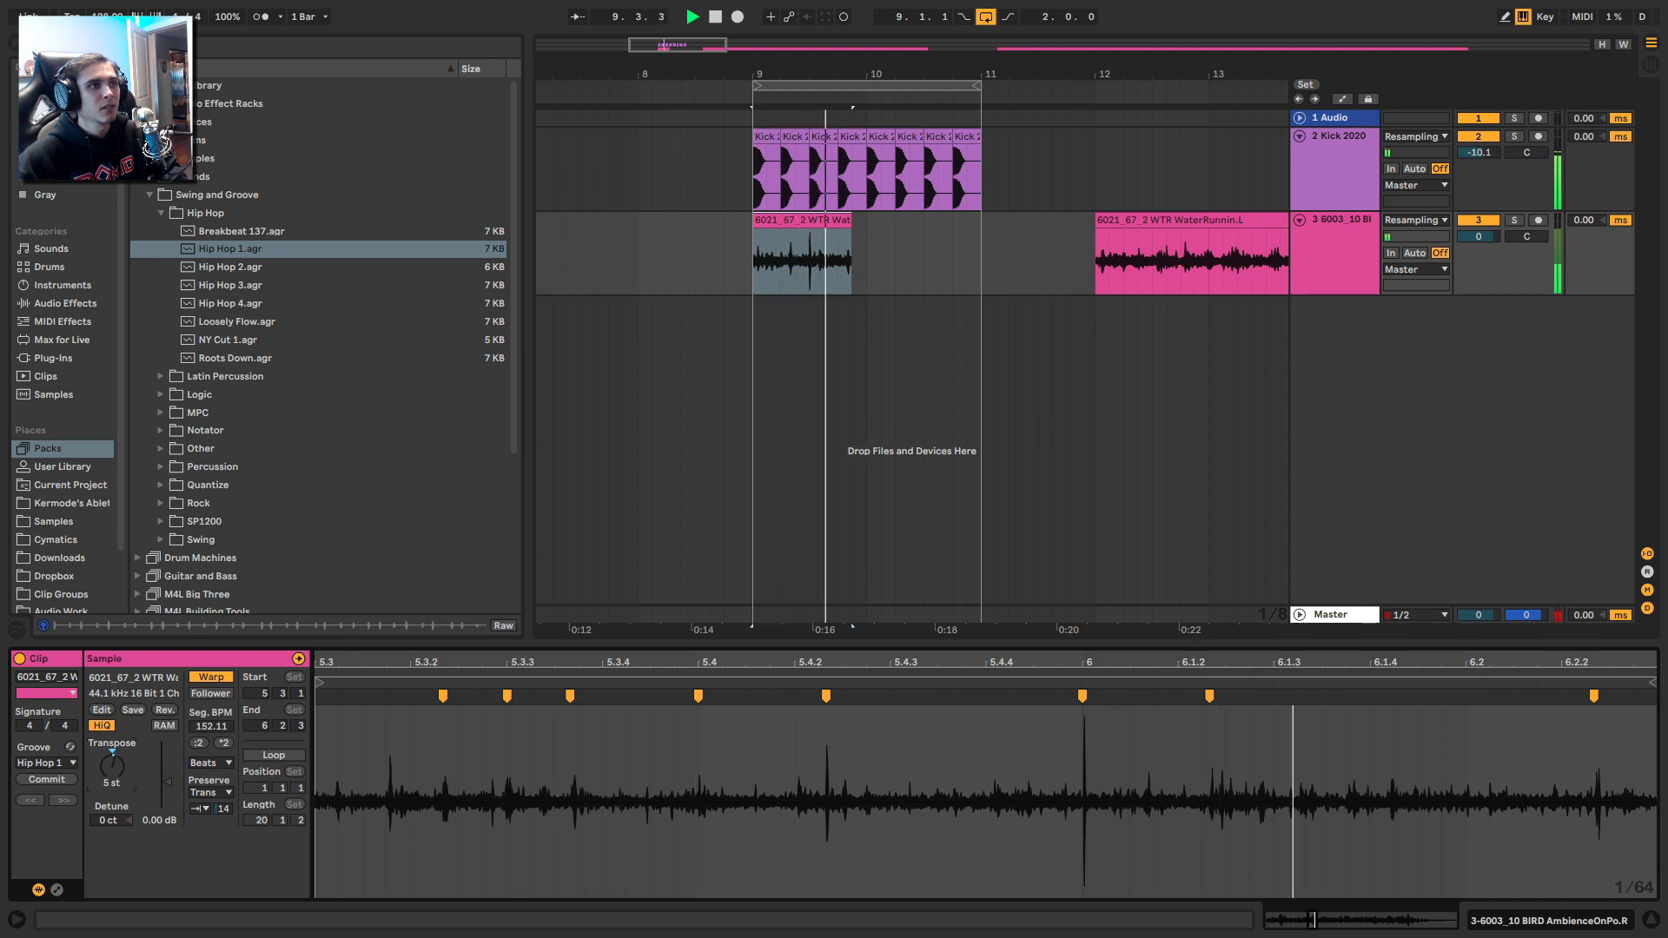
key(space)
key(space)
Step: Split the short WaterRunnin clip at 9.3.1 and extend its second piece to 10.1.1
click(822, 220)
click(809, 258)
key(super+e)
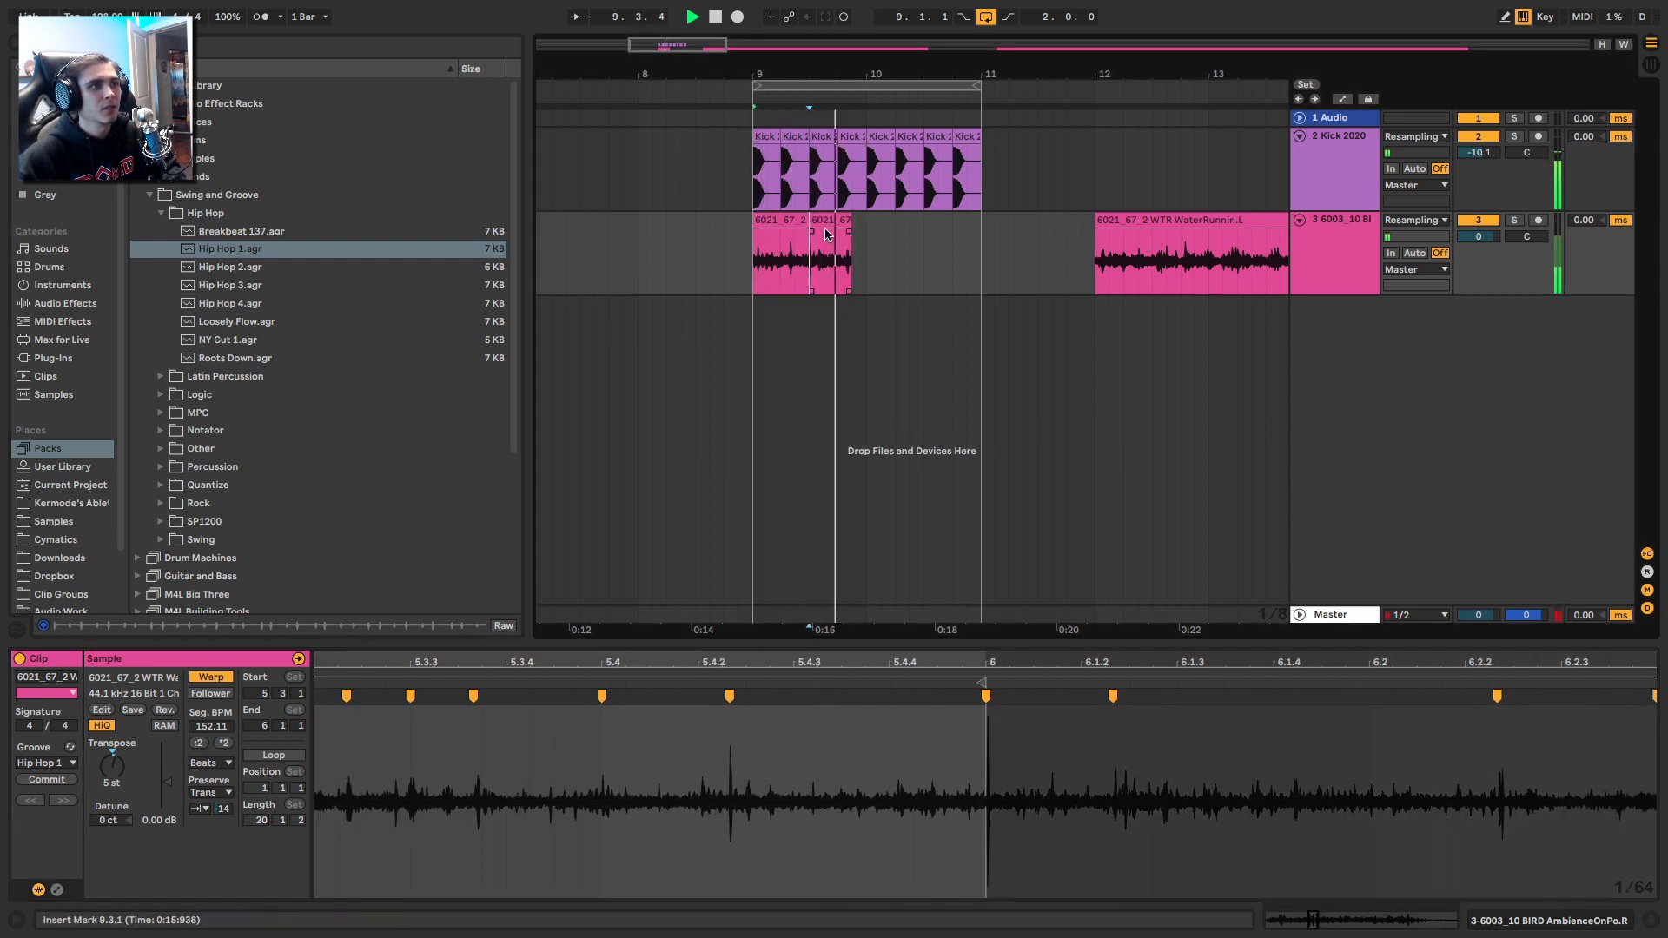
key(space)
drag(848, 221, 865, 221)
key(space)
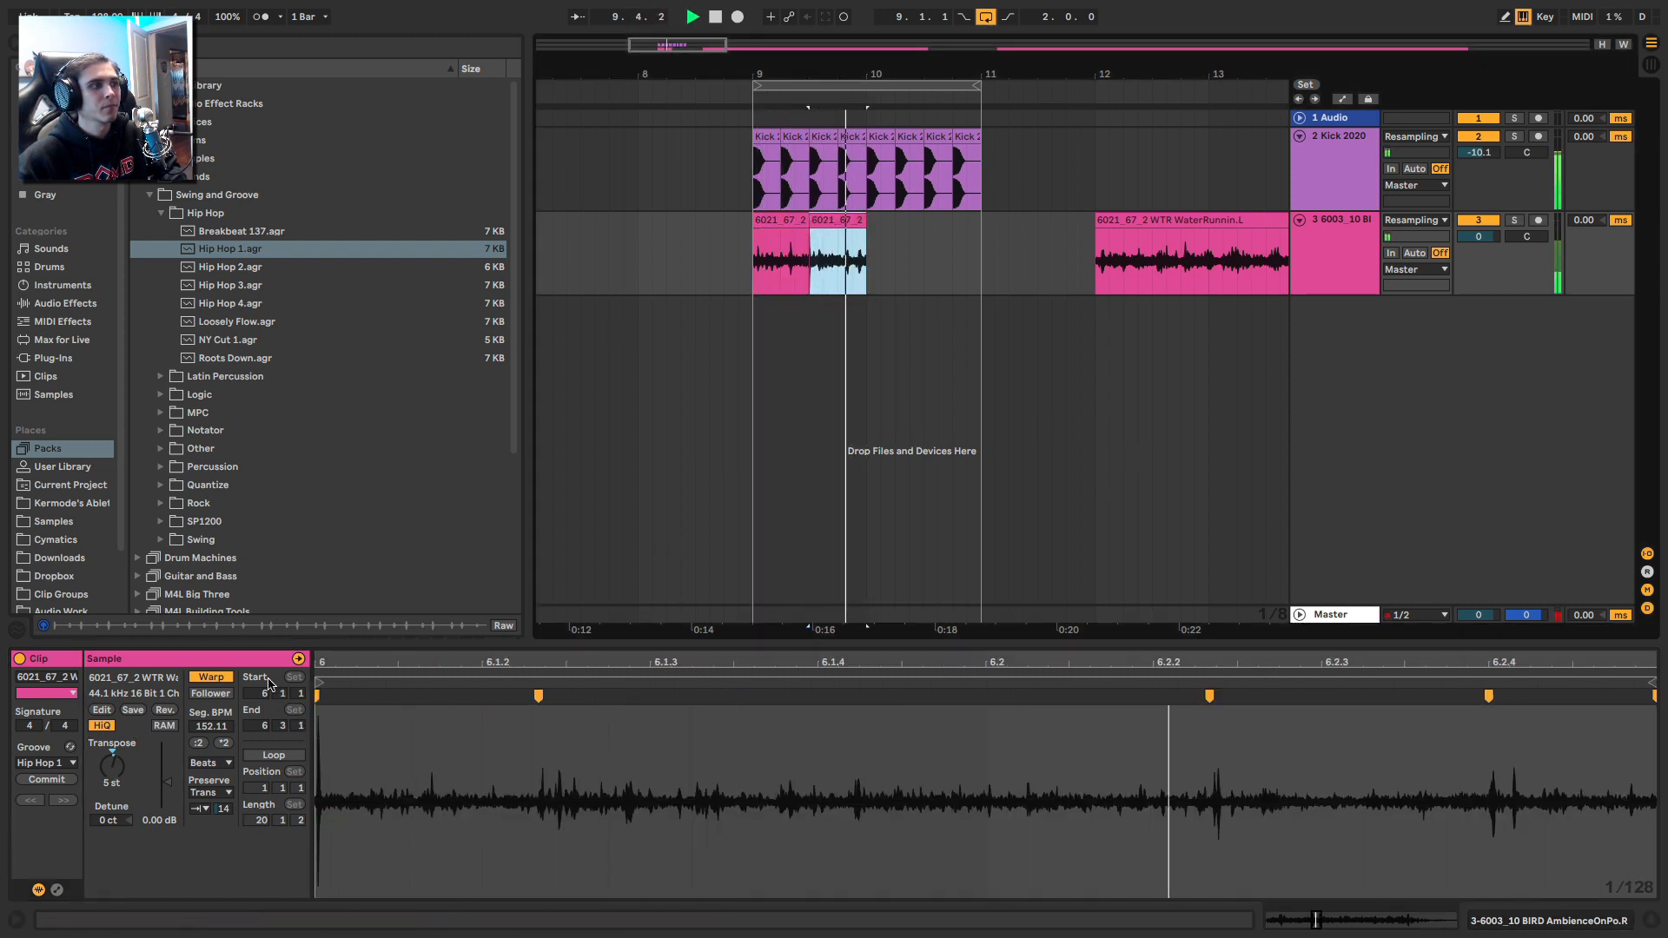
Step: Turn on Loop for the second WaterRunnin piece and move its start to 4.3.1 while auditioning
drag(278, 692, 279, 684)
key(space)
key(space)
key(space)
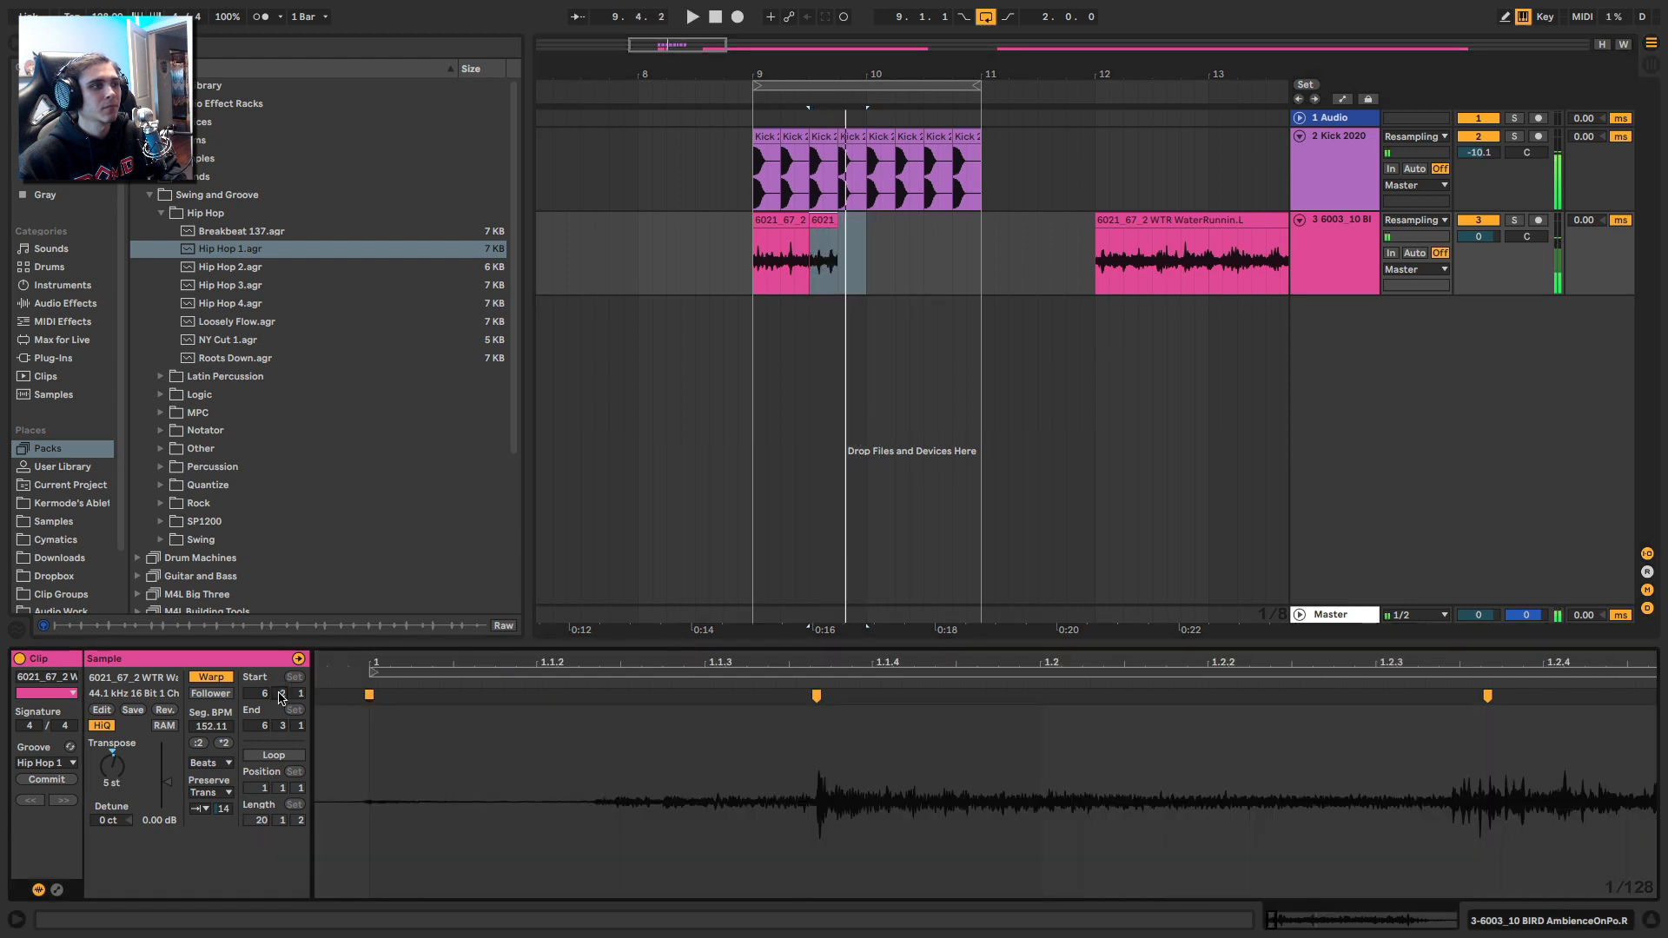
key(space)
click(270, 754)
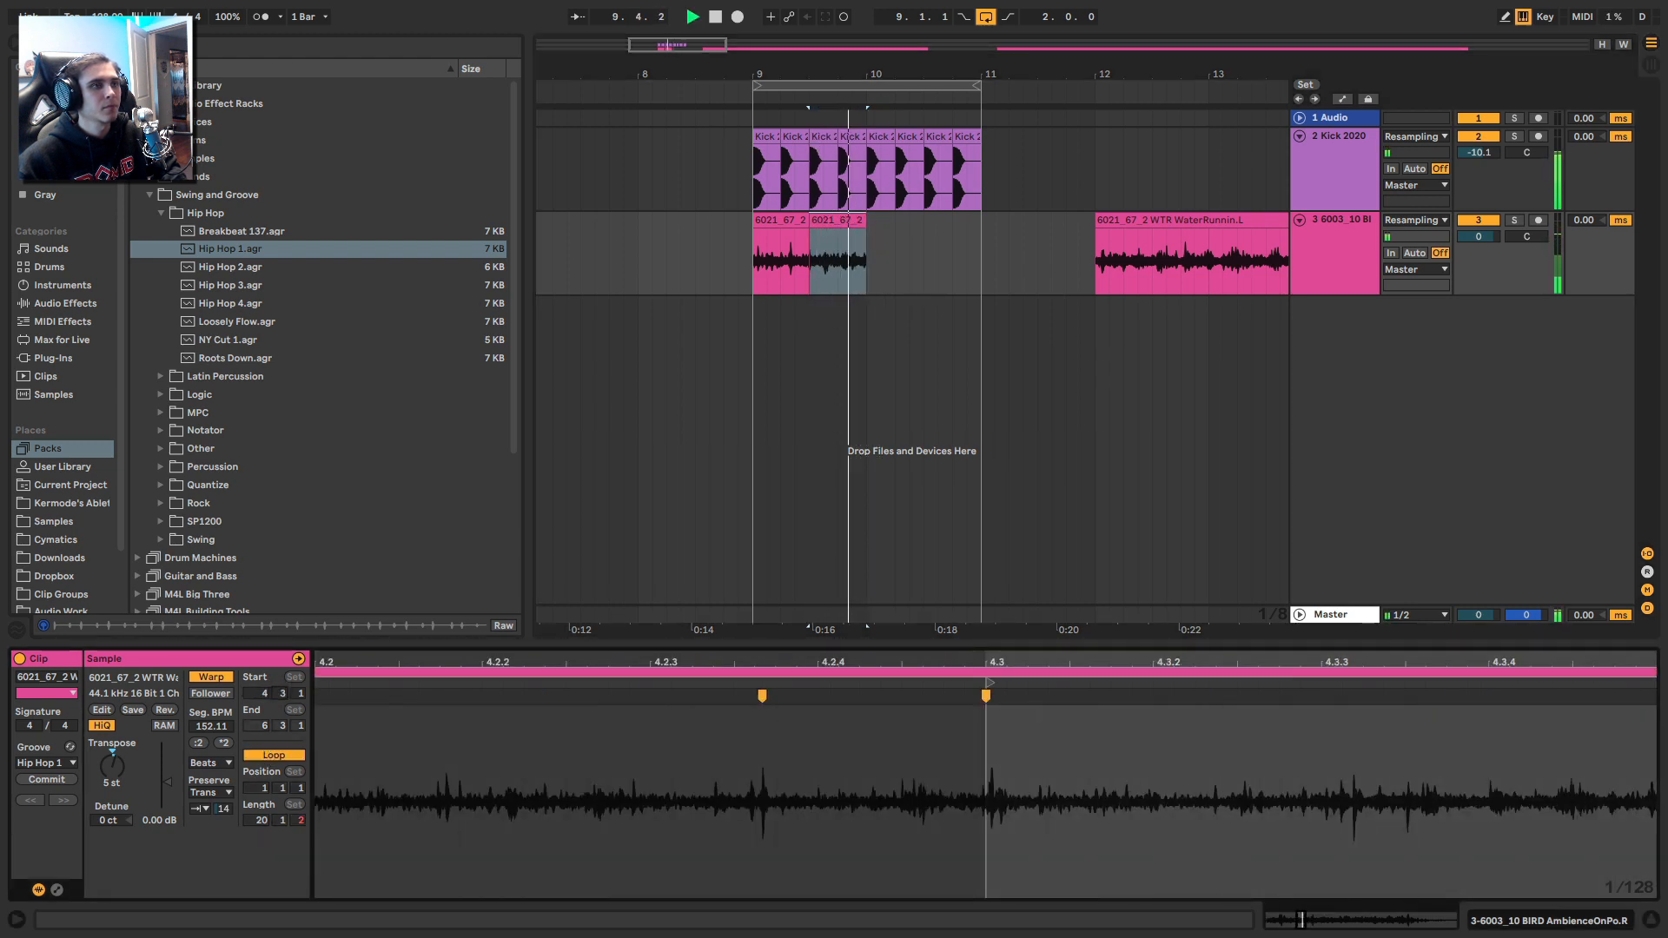
Step: Move the second WaterRunnin piece's start to 2.2.1 and audition it against the kicks
key(Down)
key(space)
key(space)
drag(280, 693, 281, 702)
key(space)
key(space)
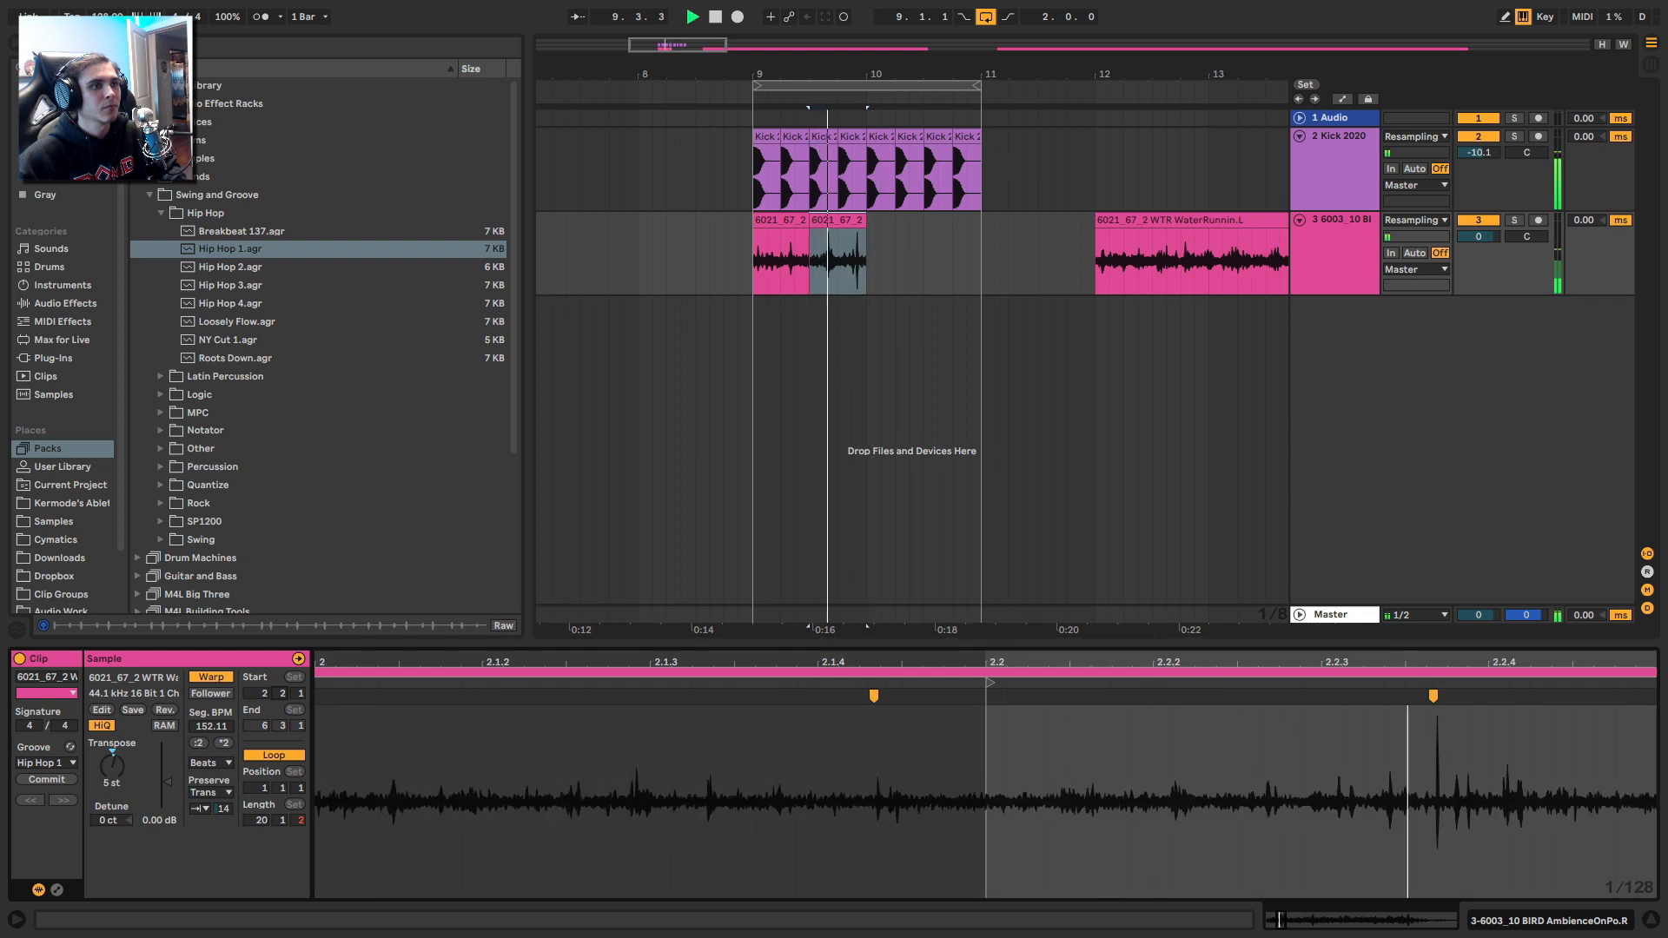
key(space)
Step: Halve the second piece's segment BPM to 76.05 and move its start marker to 4.2.2 while auditioning
drag(614, 660, 391, 661)
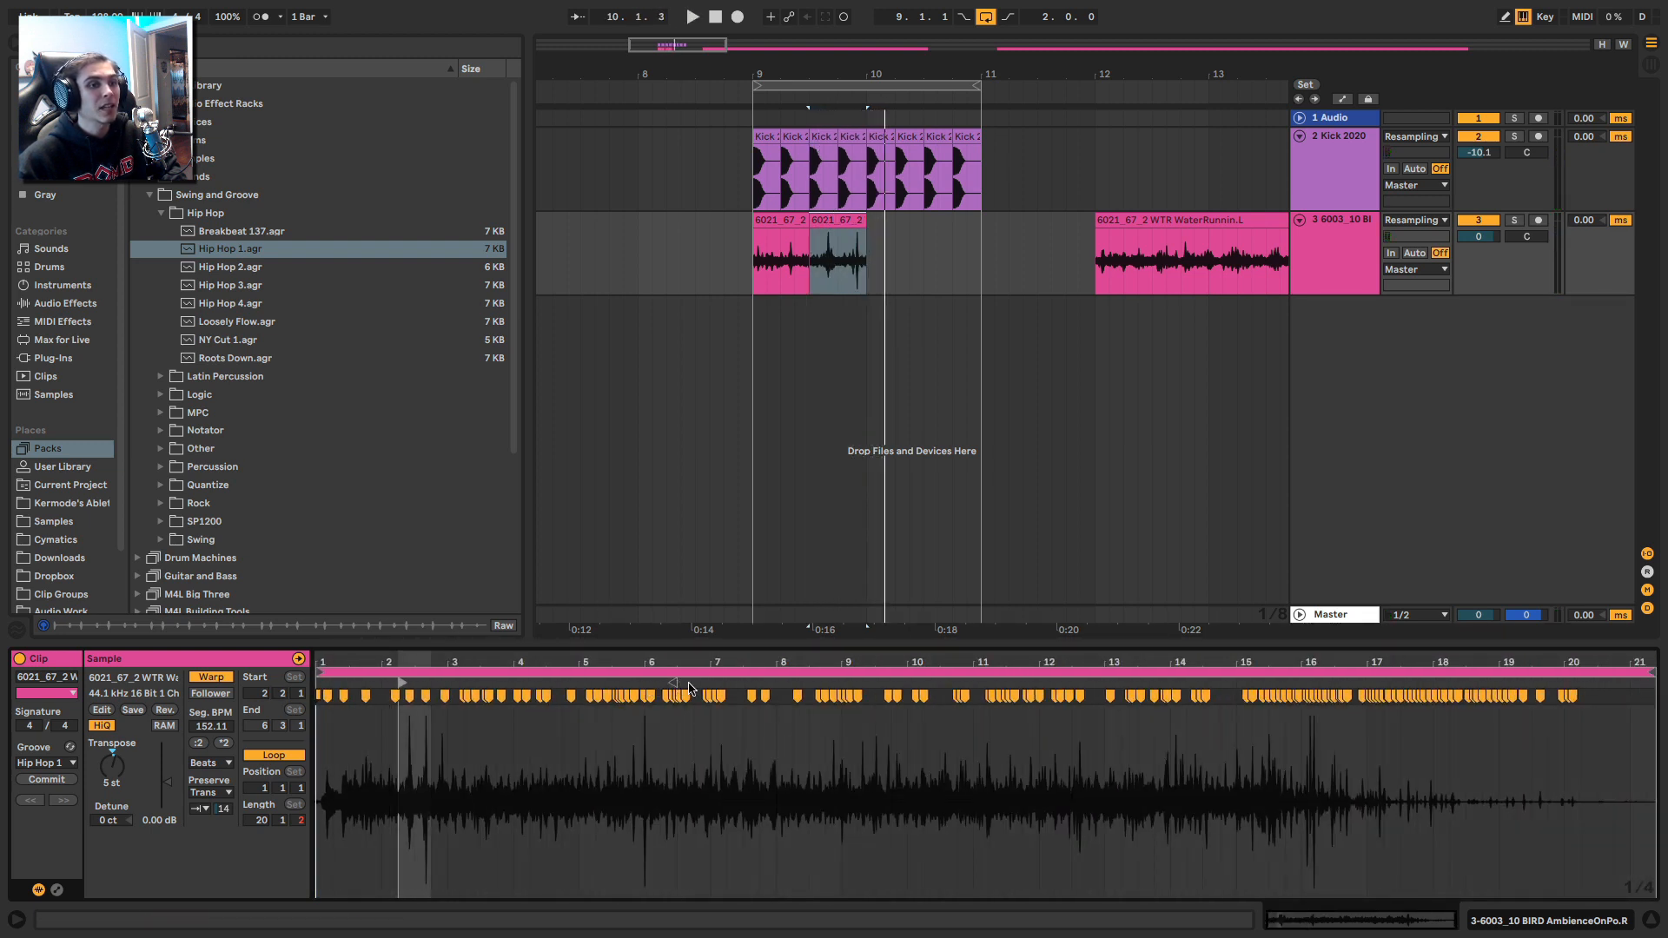
click(199, 743)
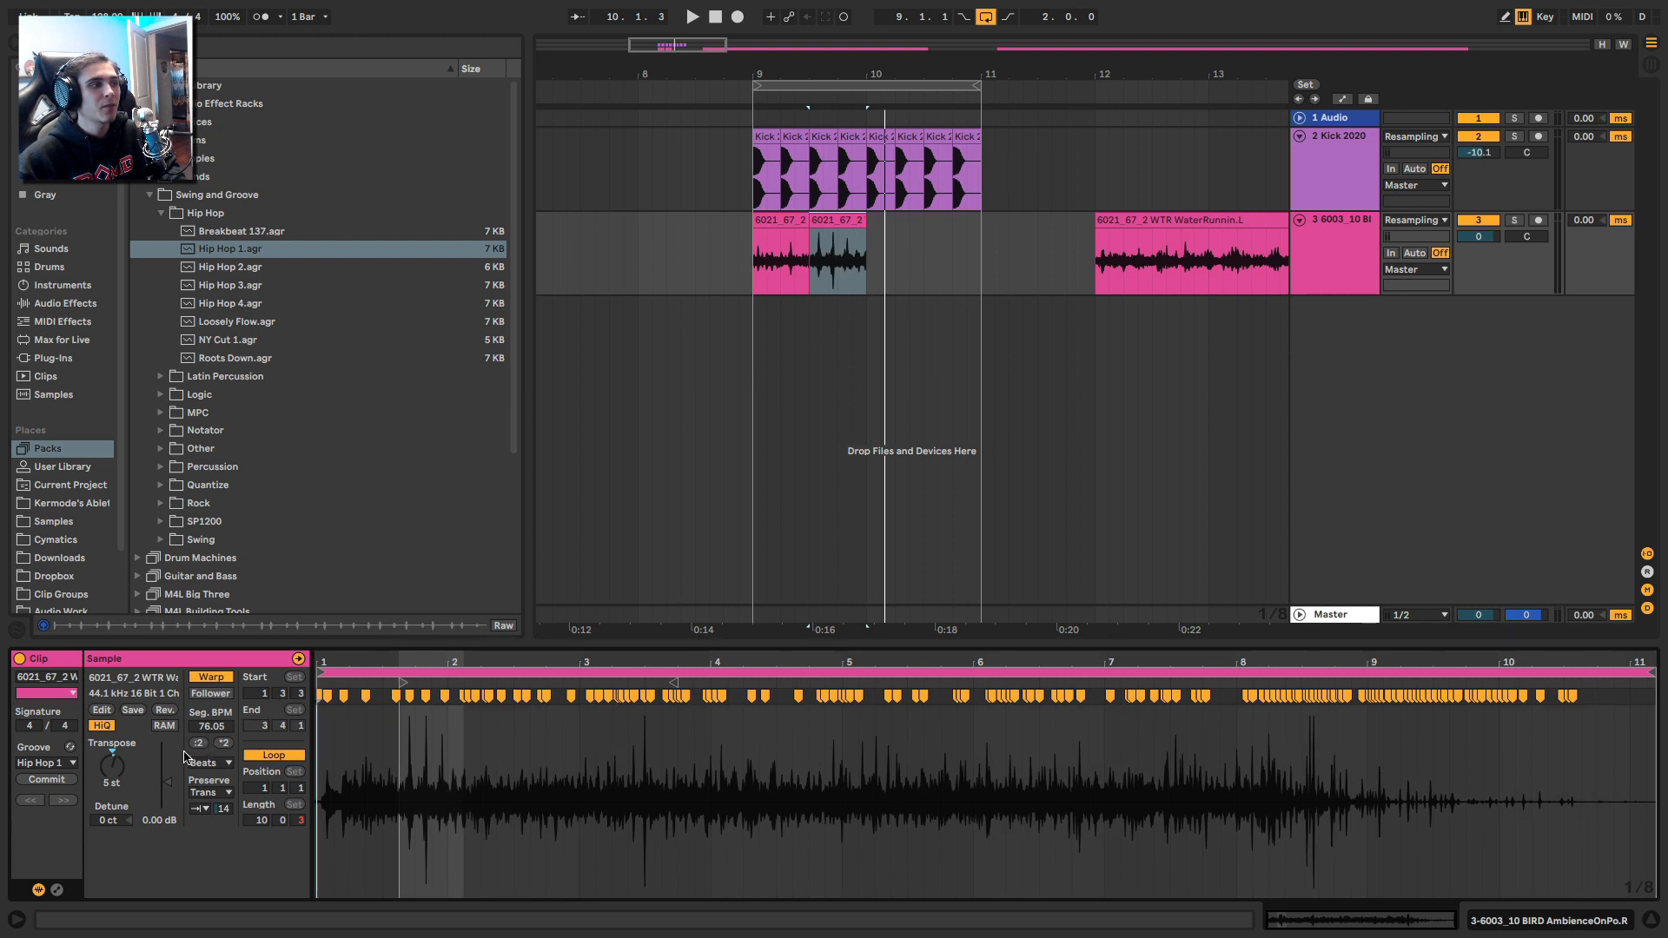
key(space)
key(space)
key(space)
mouse_move(403, 684)
mouse_down()
mouse_move(603, 750)
mouse_move(754, 763)
mouse_up()
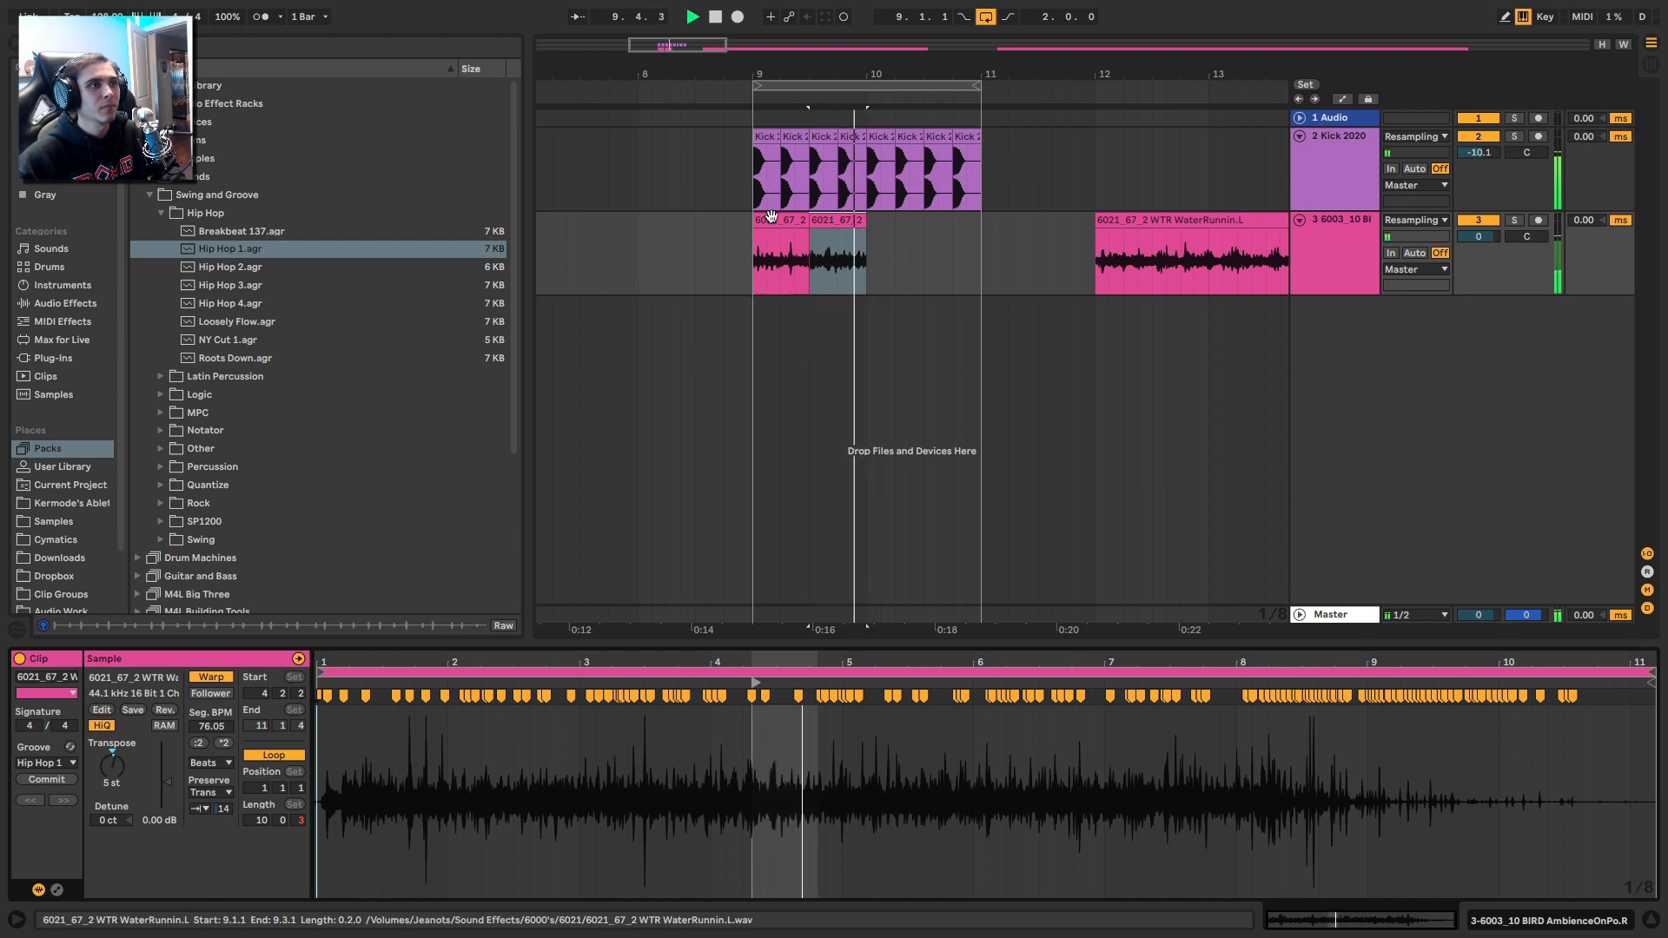
Step: Duplicate both WaterRunnin pieces so the copies fill 10.1.1 to 11.1.1
click(797, 221)
shift+click(827, 240)
key(ctrl+d)
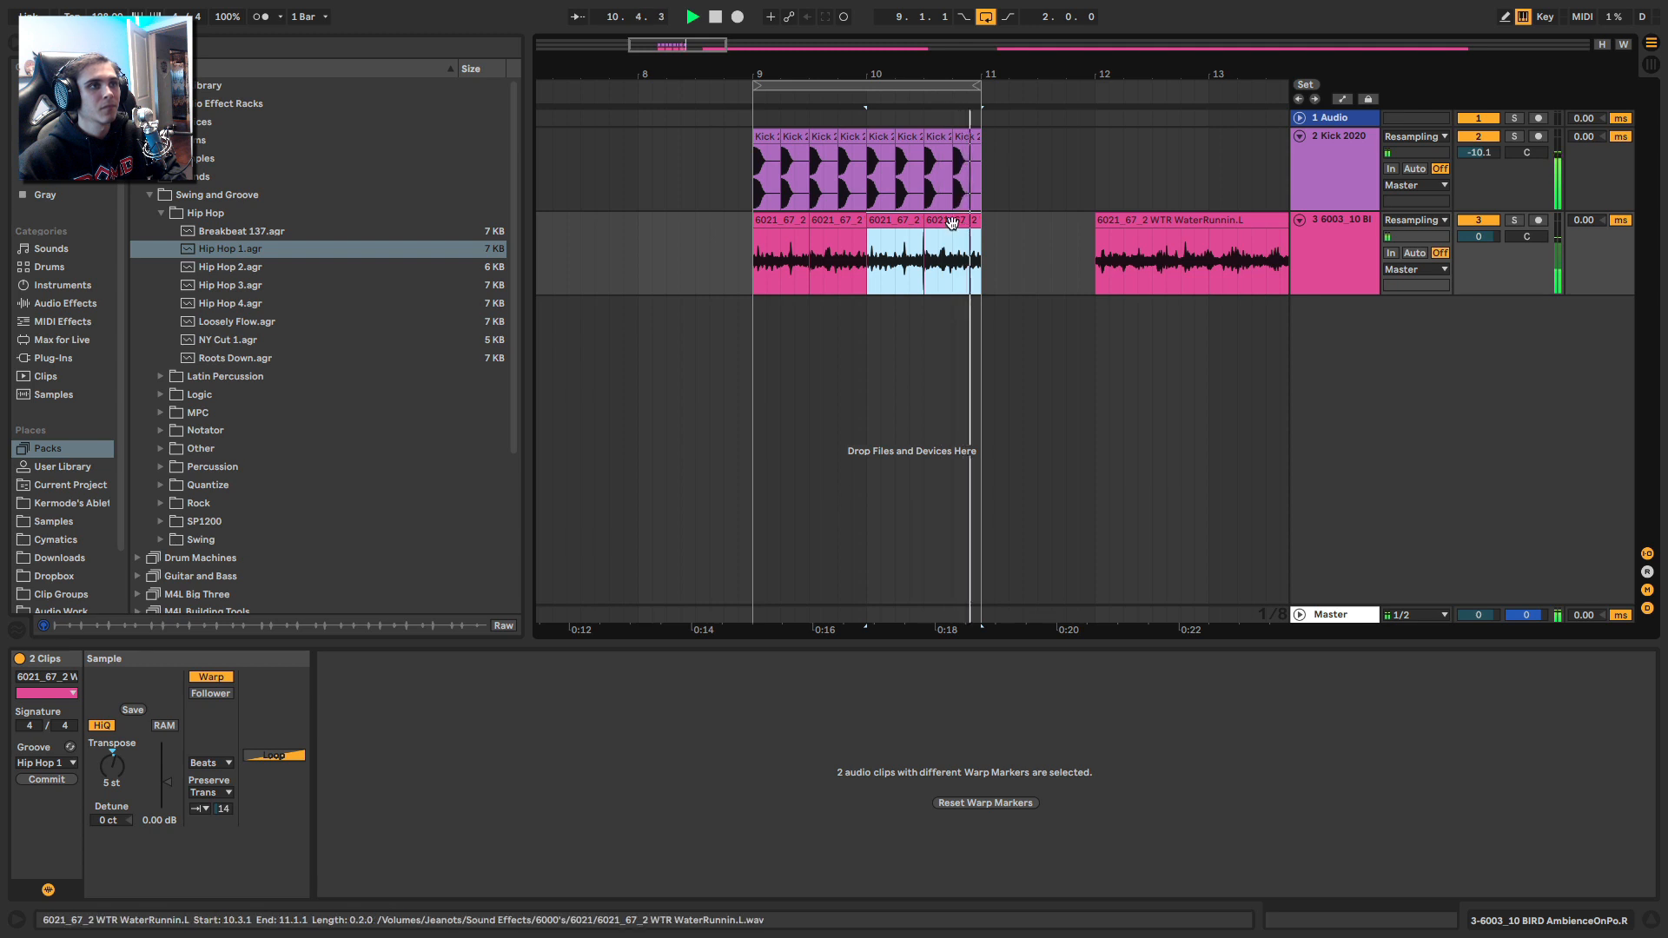
Step: Extend the first WaterRunnin piece over the second to 10.1.1 and audition it with its start at 5.2.3
click(797, 220)
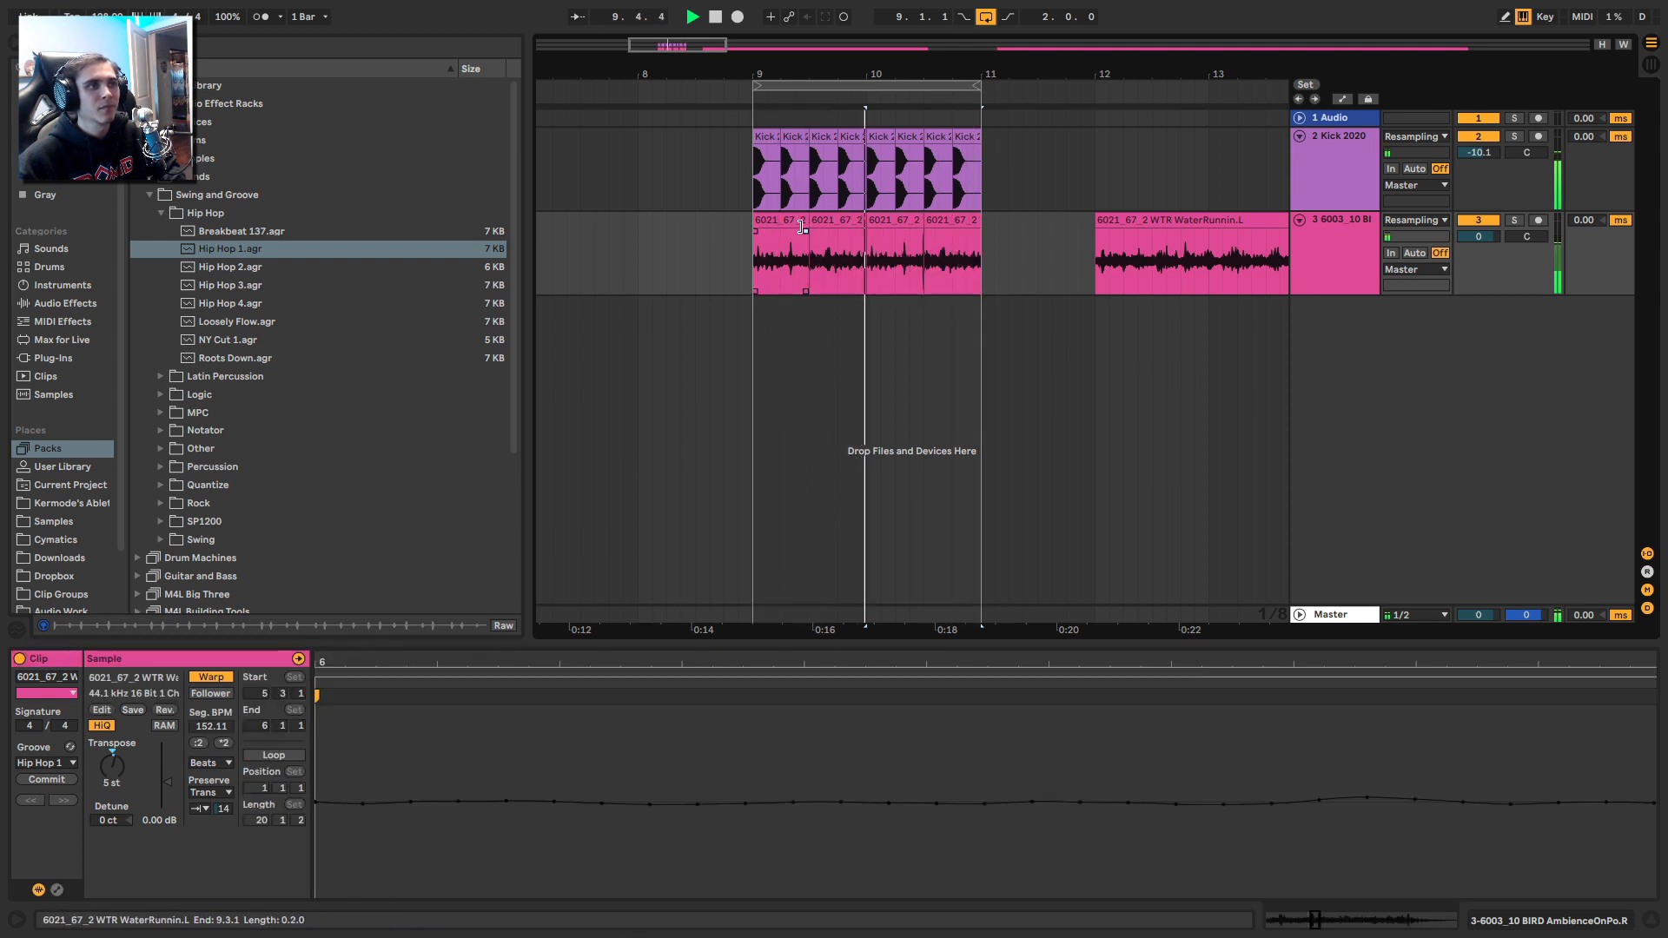
key(space)
drag(873, 228, 866, 226)
drag(297, 697, 297, 705)
key(space)
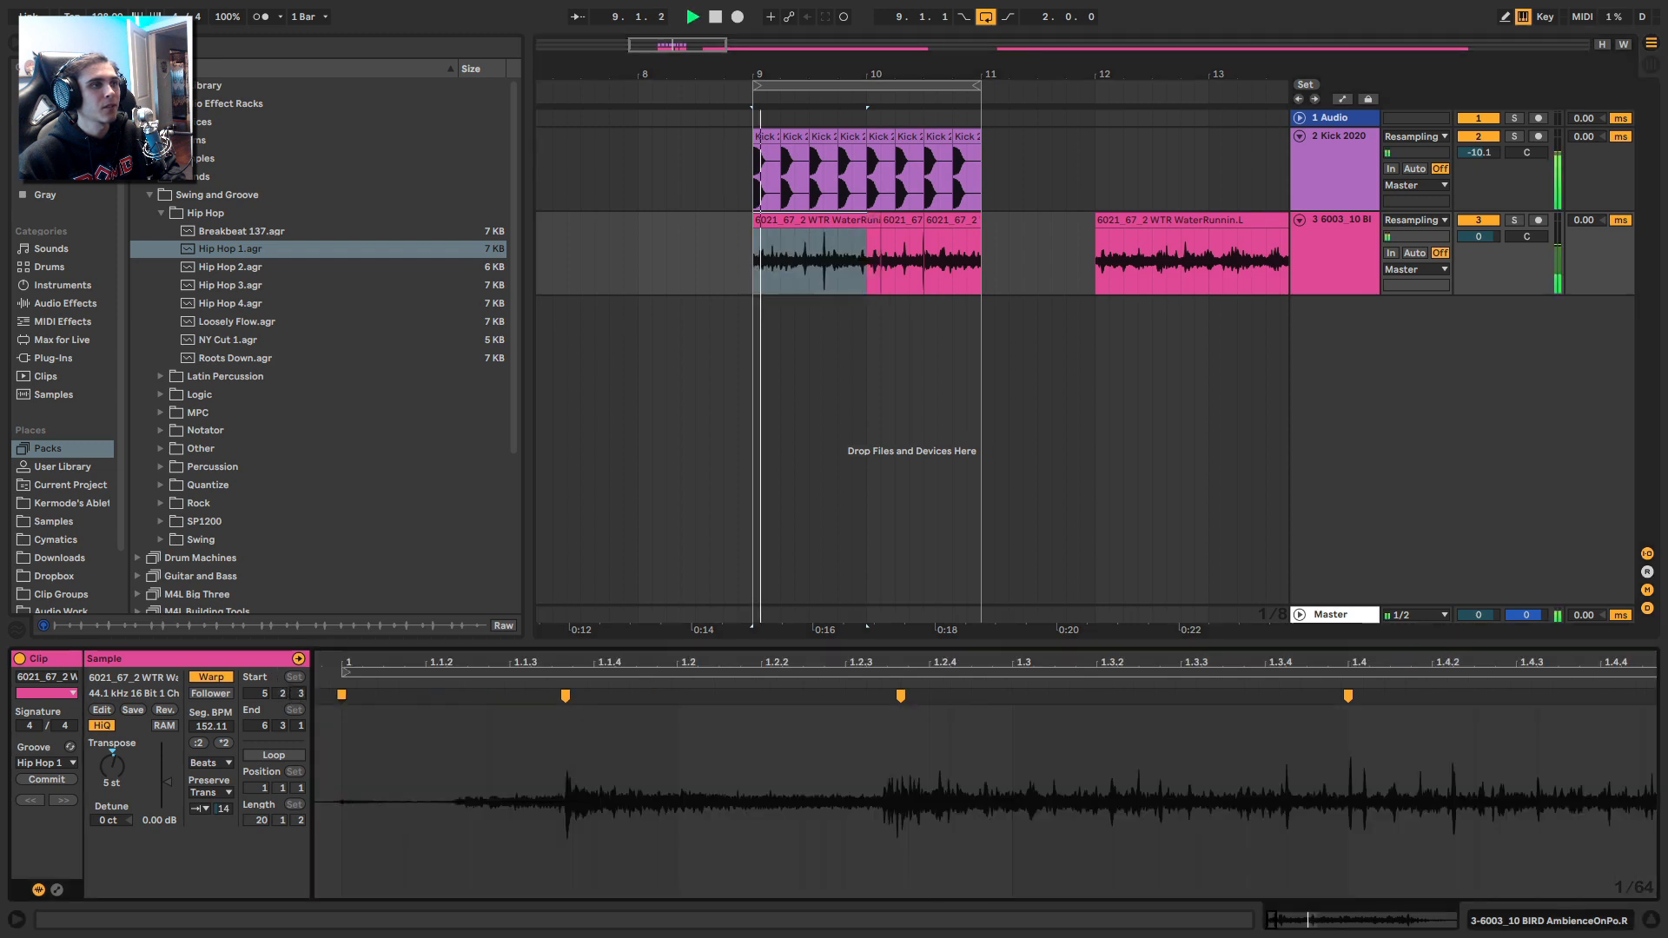
key(space)
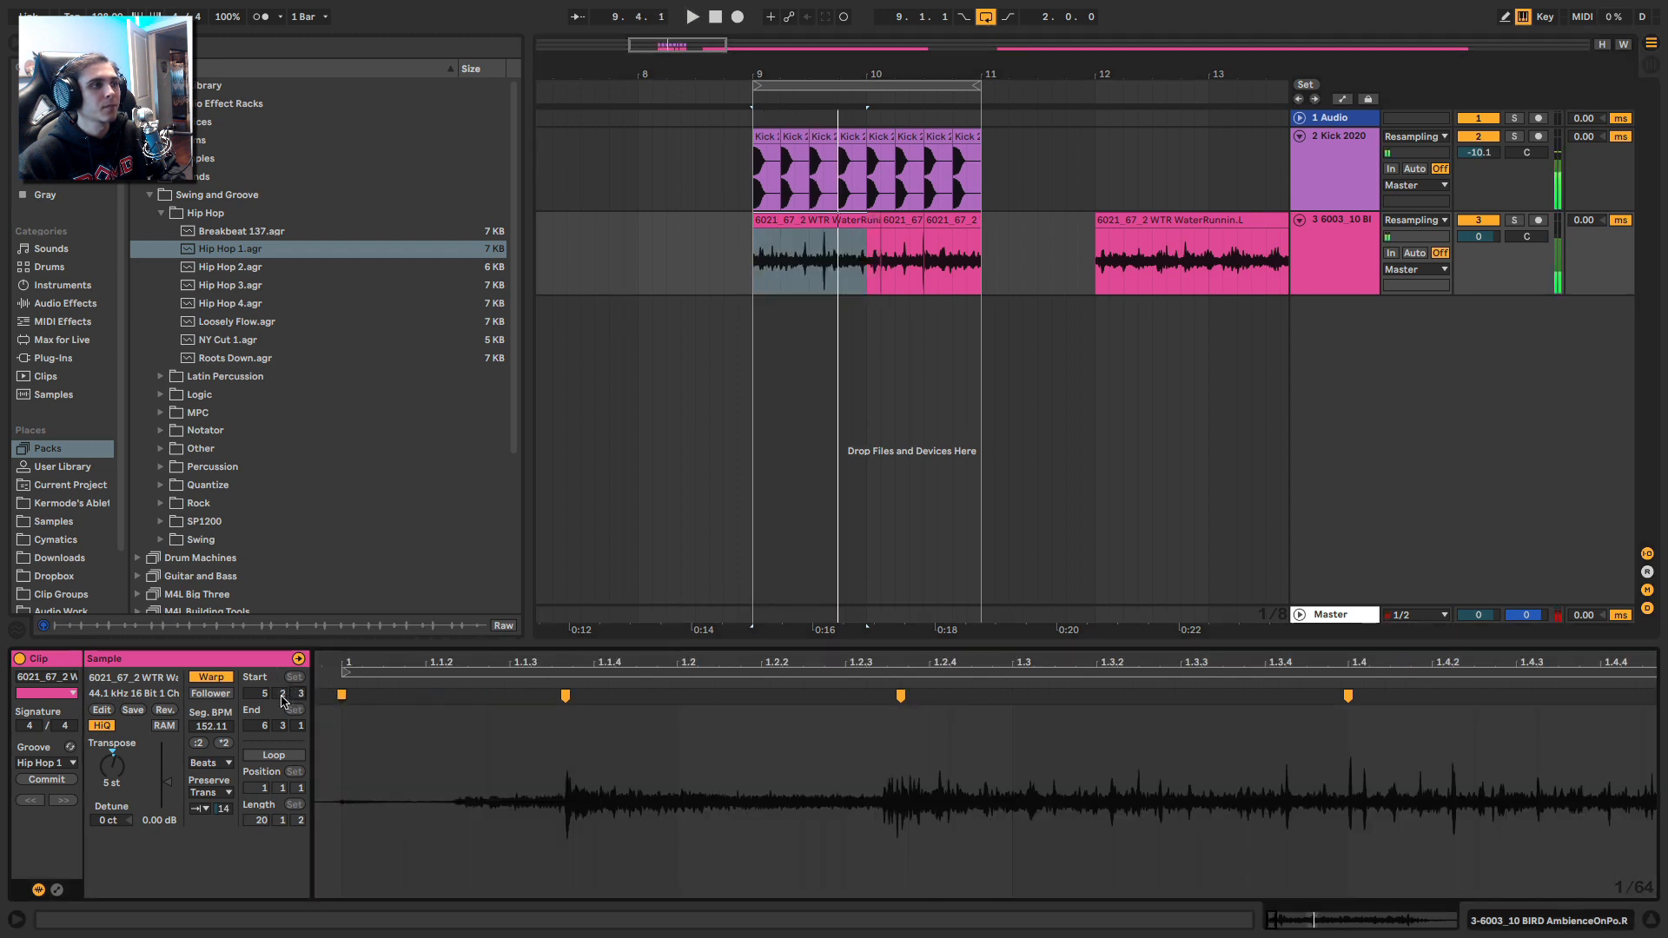
Step: Turn on Loop for the first WaterRunnin clip and audition it with its start at 2.1.1
click(271, 756)
key(space)
drag(263, 694, 282, 727)
key(space)
key(space)
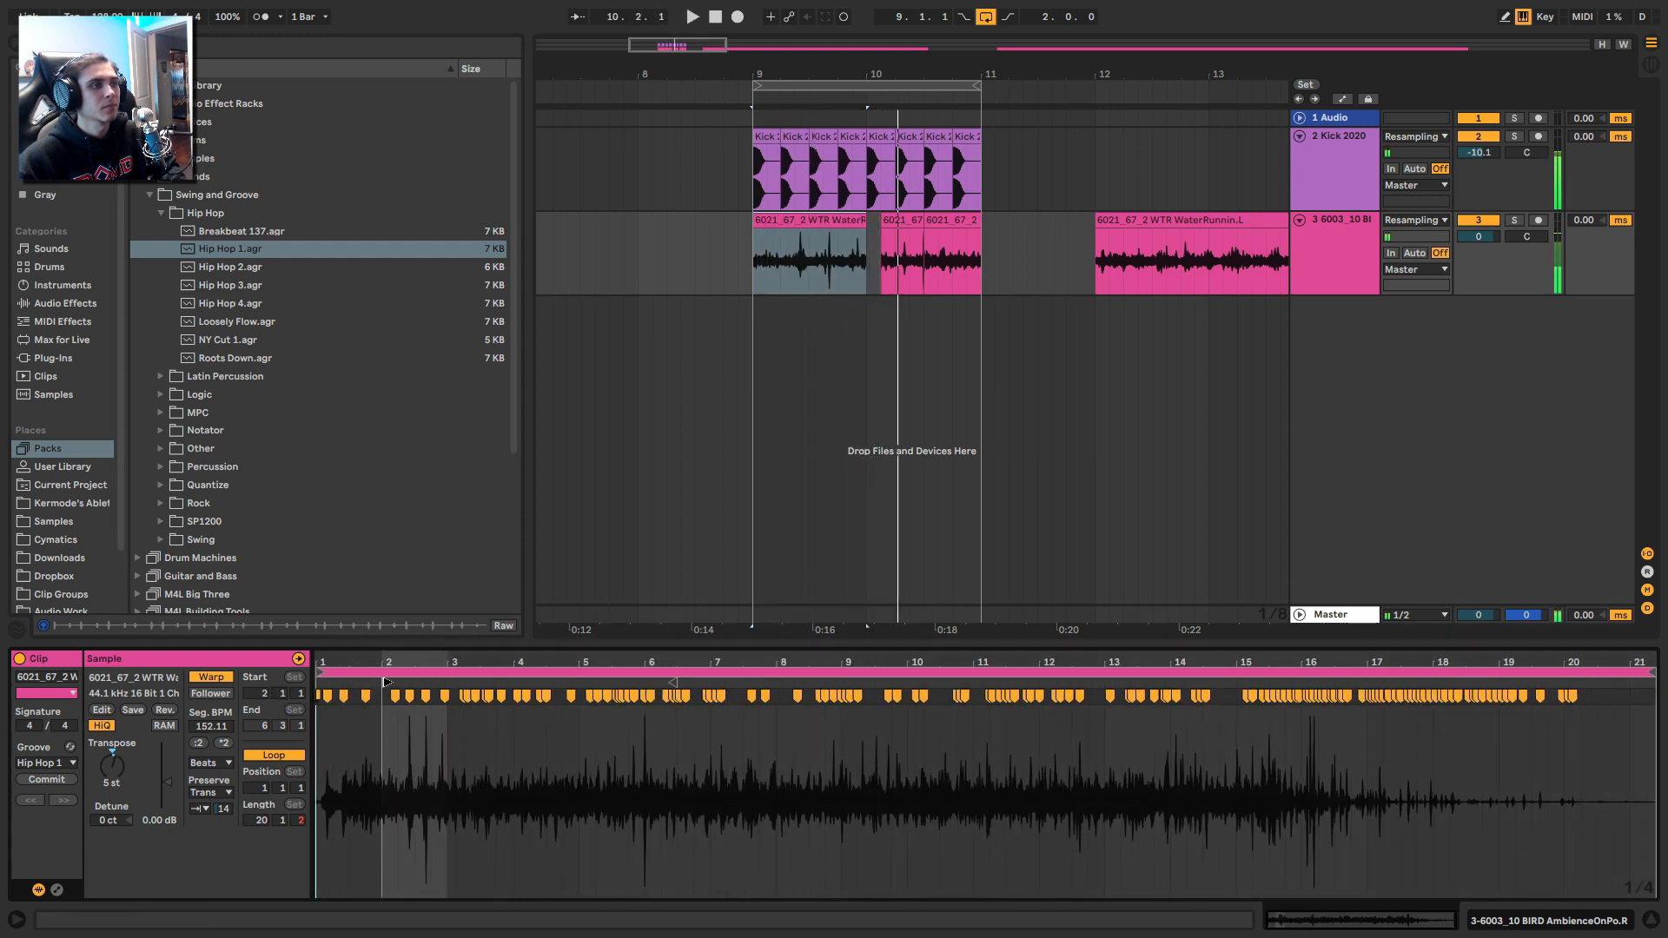
Step: Move the first WaterRunnin clip's start marker to 11.3.1 and duplicate the clip to 10.1.1
drag(384, 683, 1007, 683)
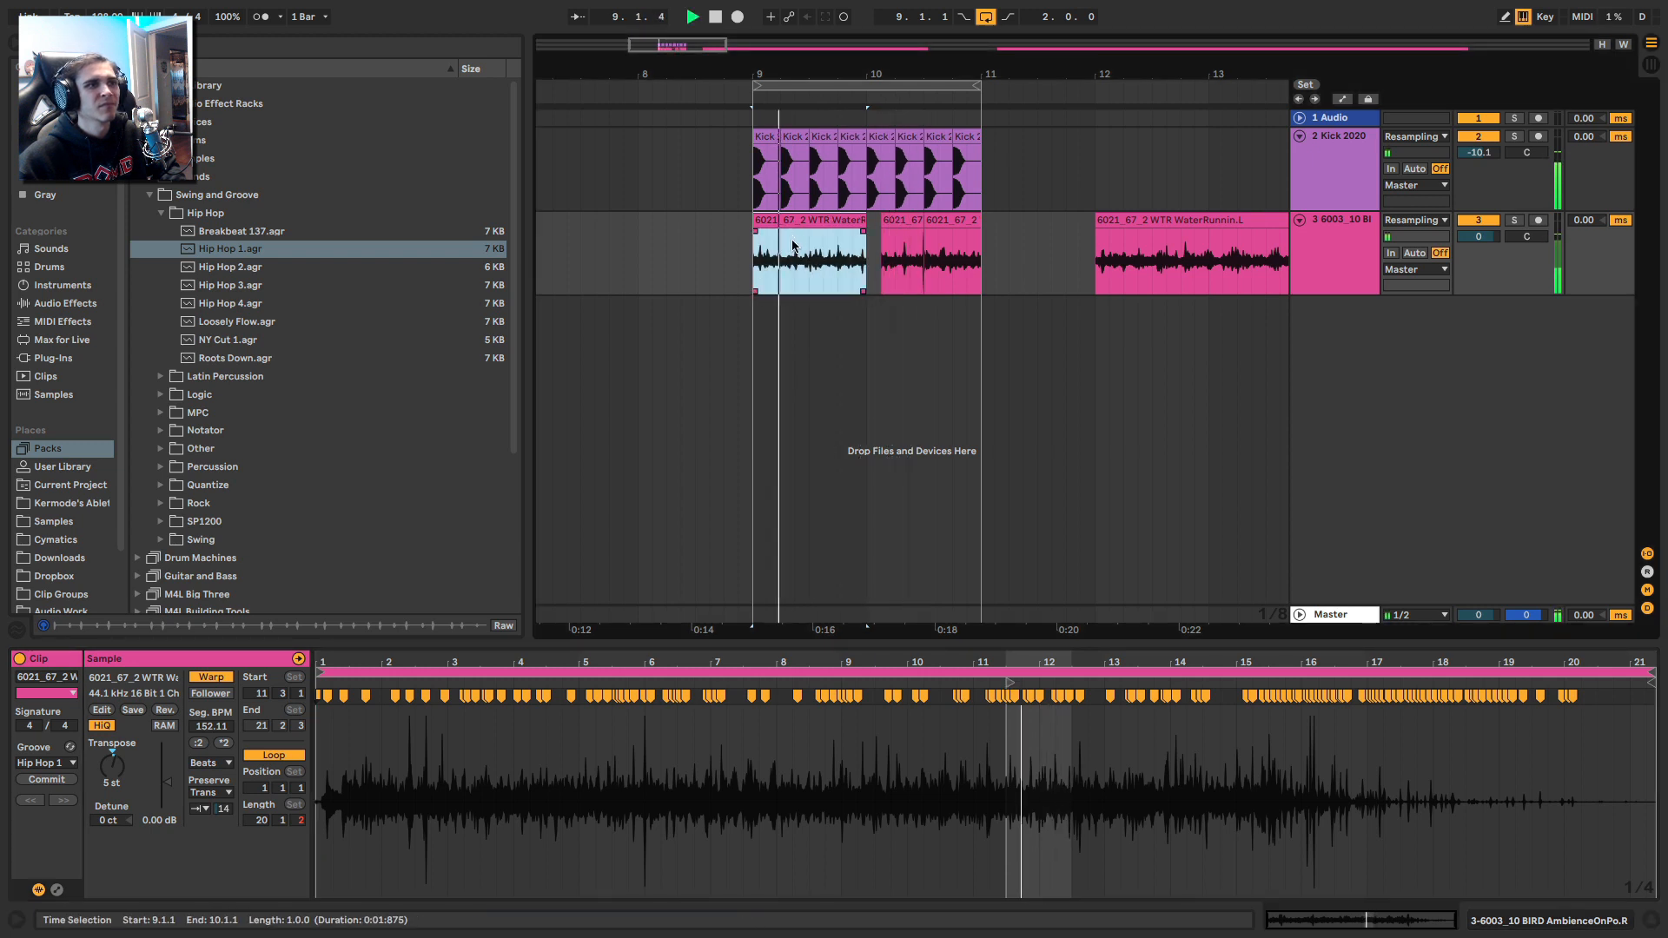
key(super+d)
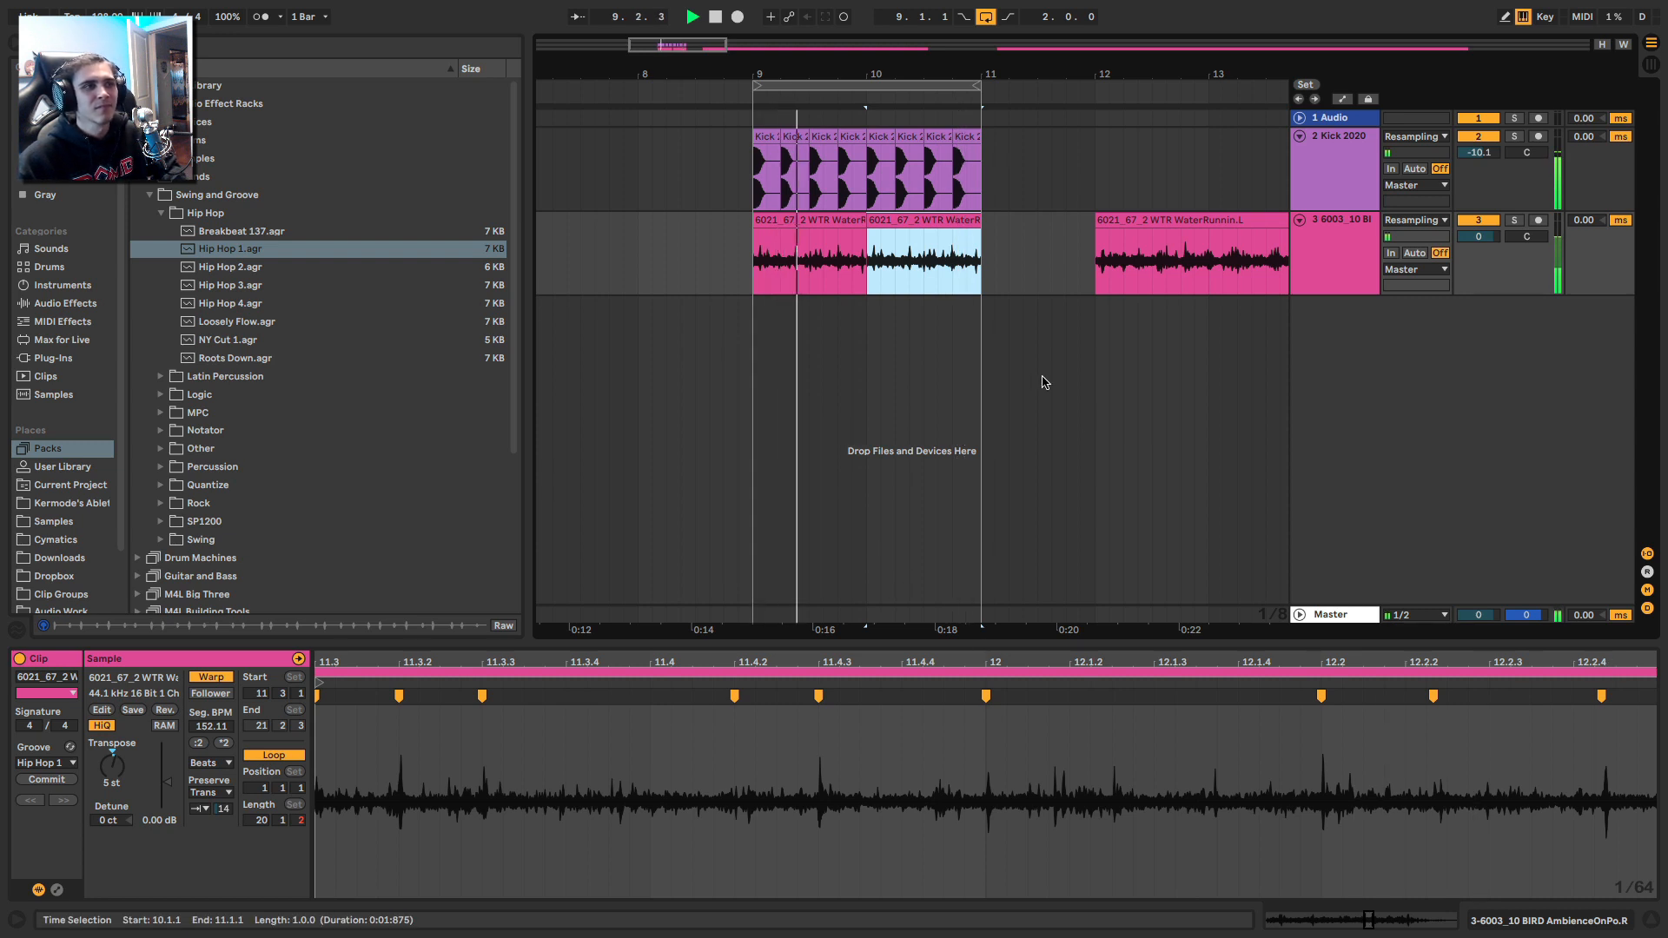
Step: Move the first clip's warp marker near 12.2.4 slightly earlier and duplicate the clip over the one at 10.1.1
click(855, 225)
key(space)
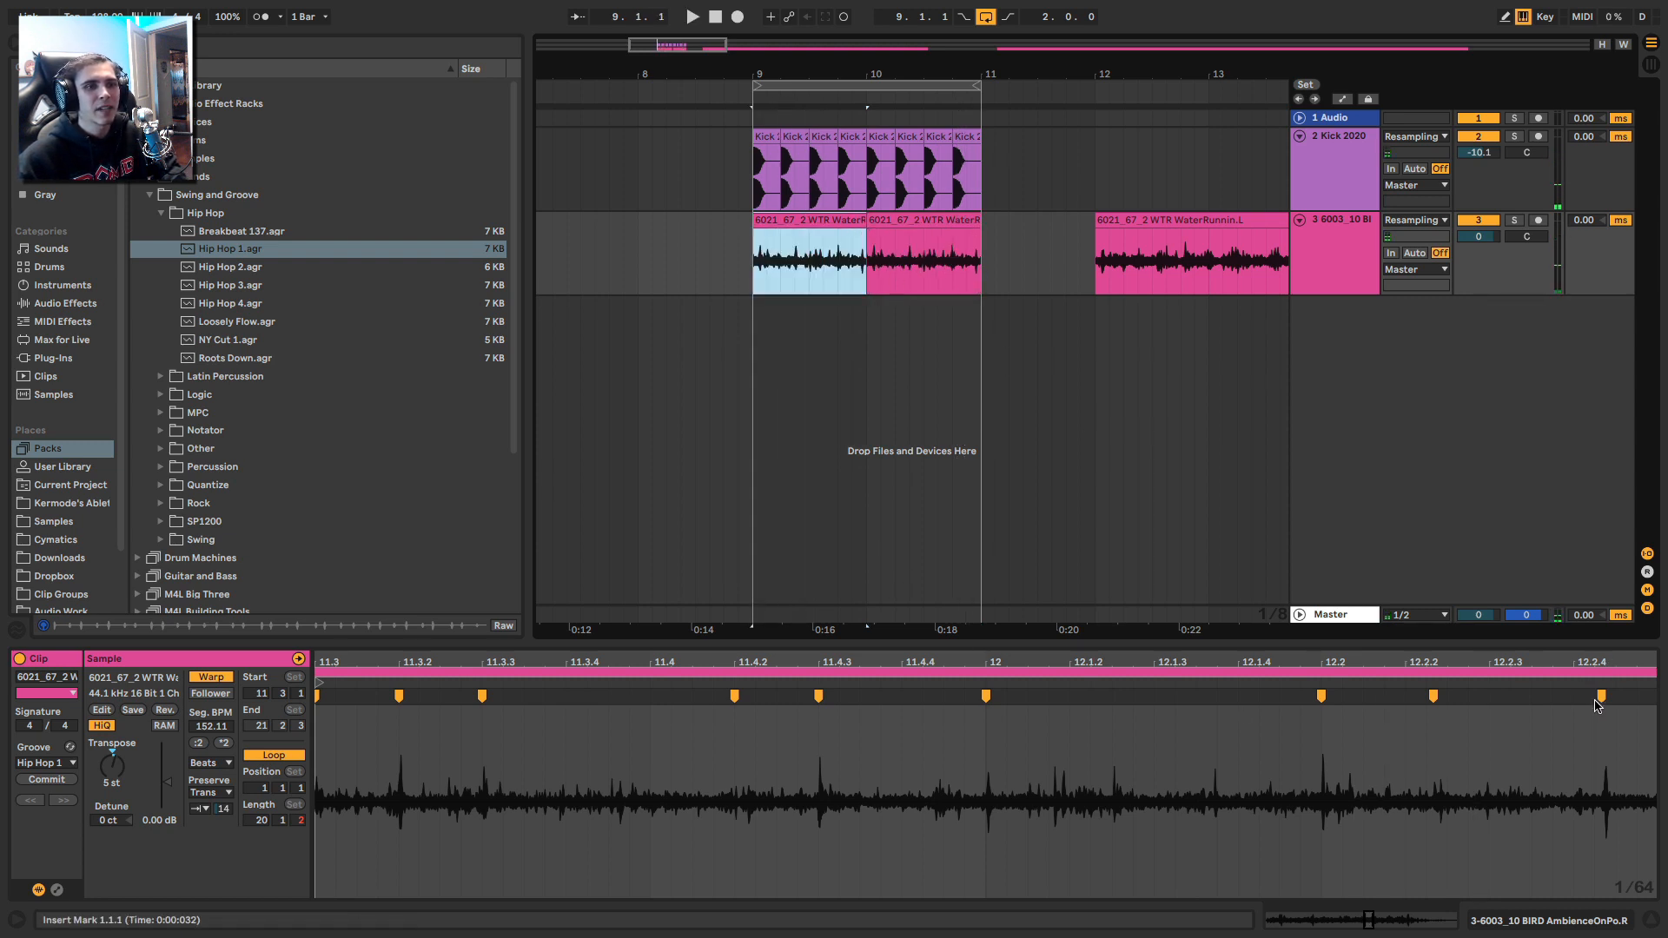
drag(1601, 695, 1572, 695)
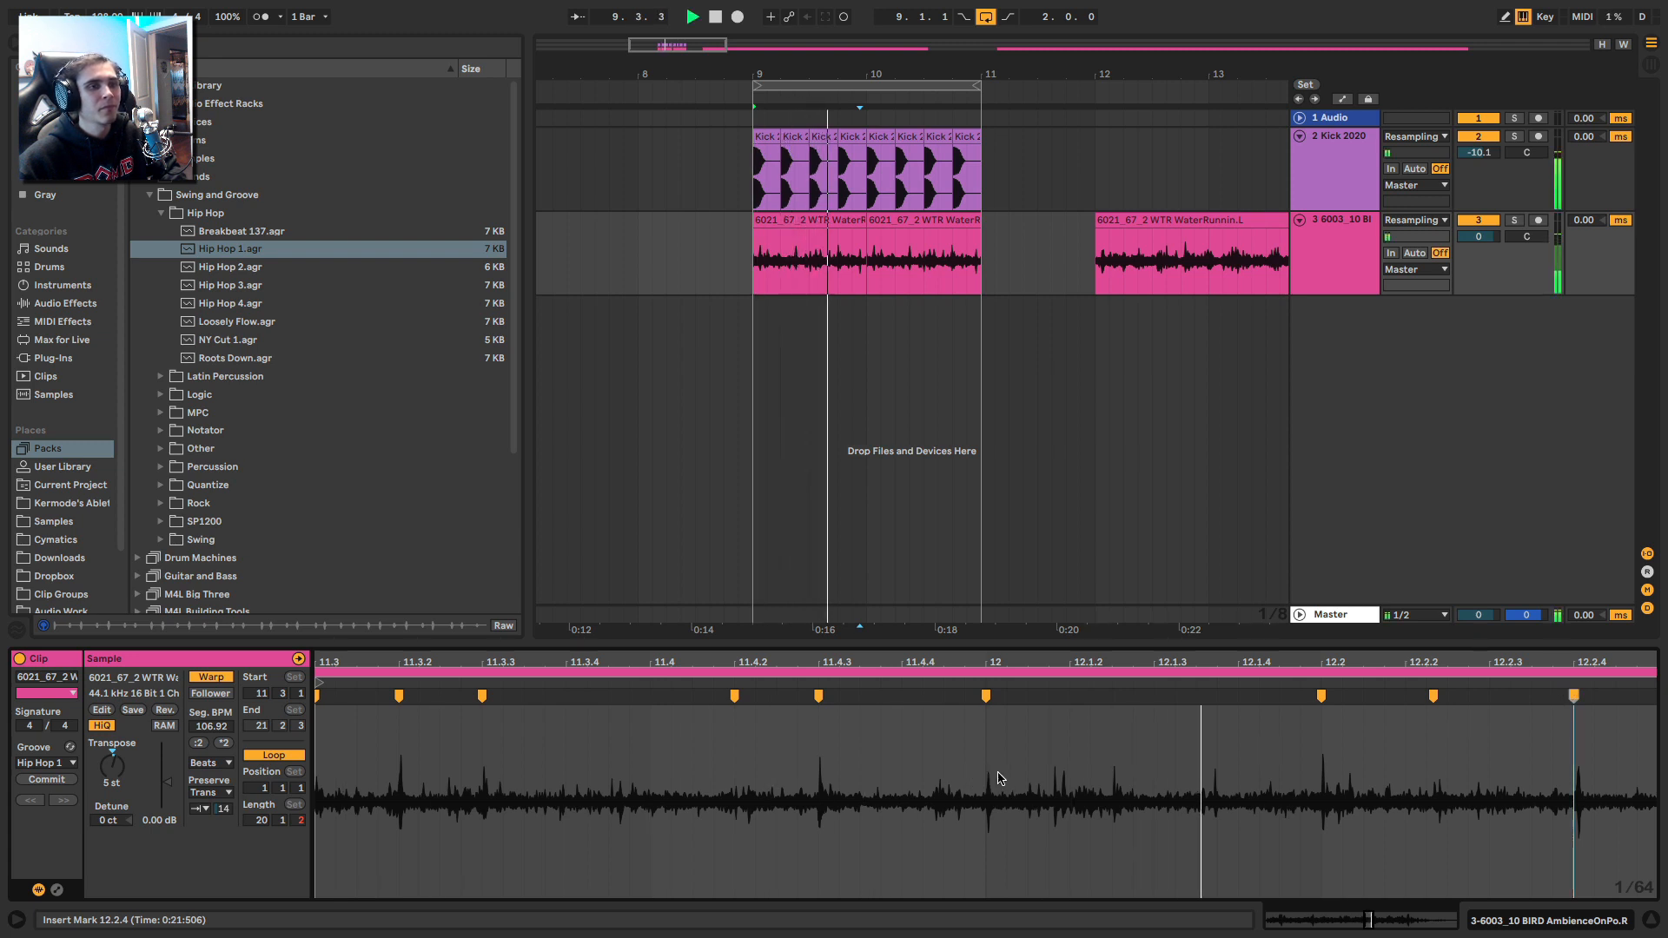
click(814, 214)
key(Right)
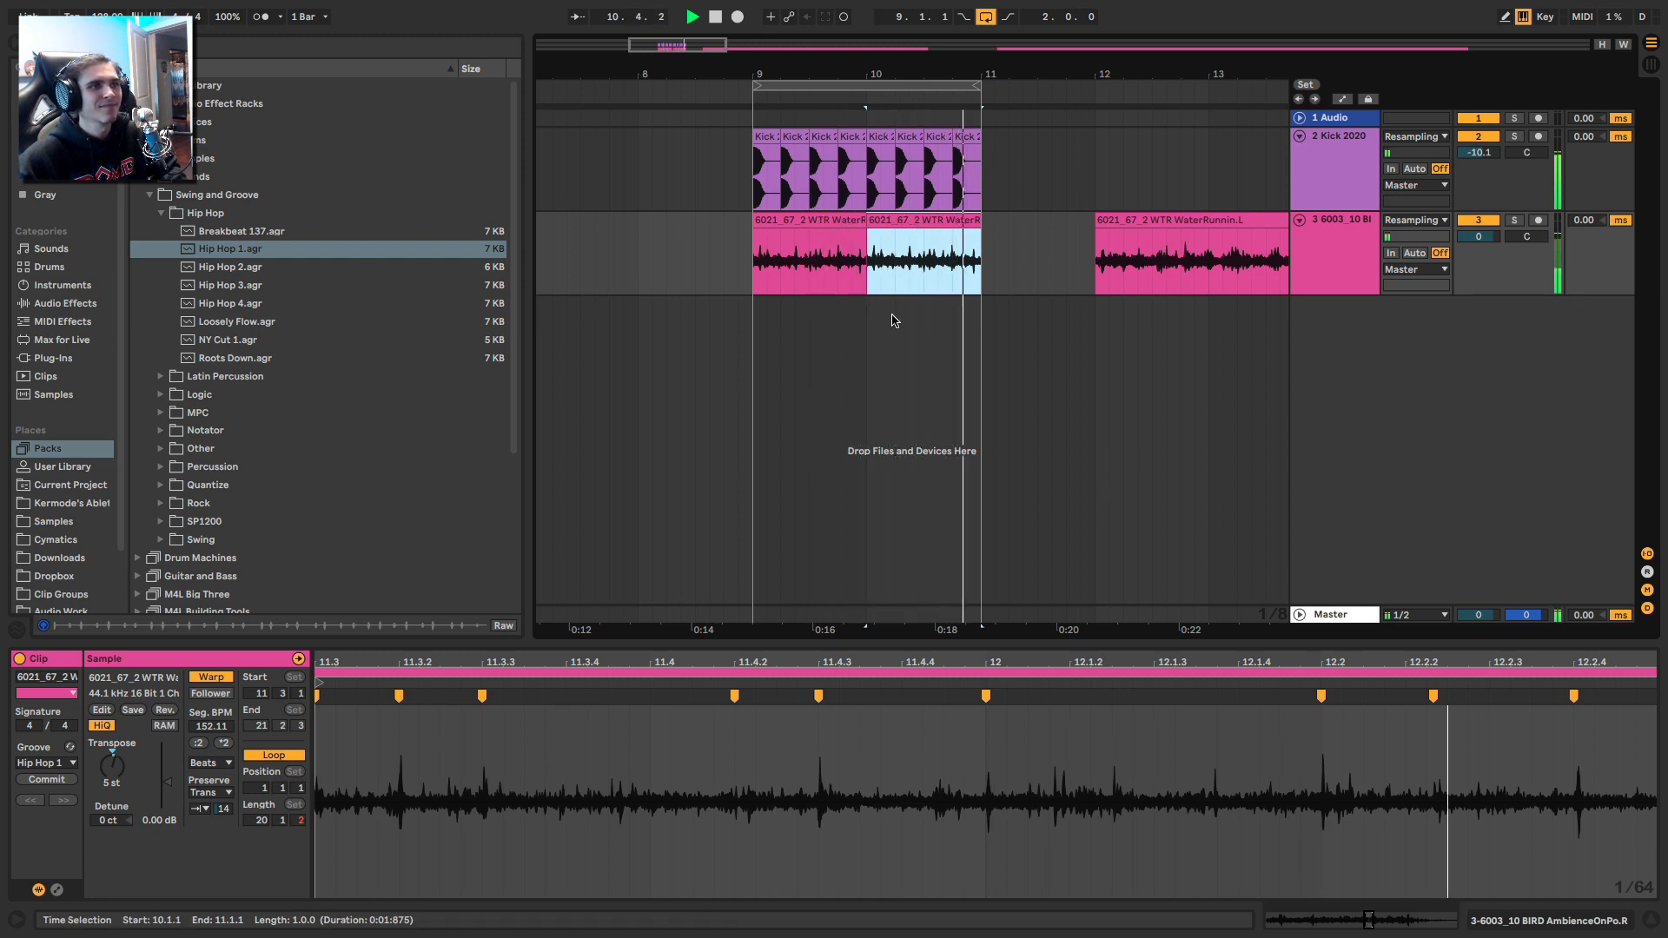
Step: Raise the first WaterRunnin clip's transient envelope to 34 while auditioning it
click(844, 222)
key(space)
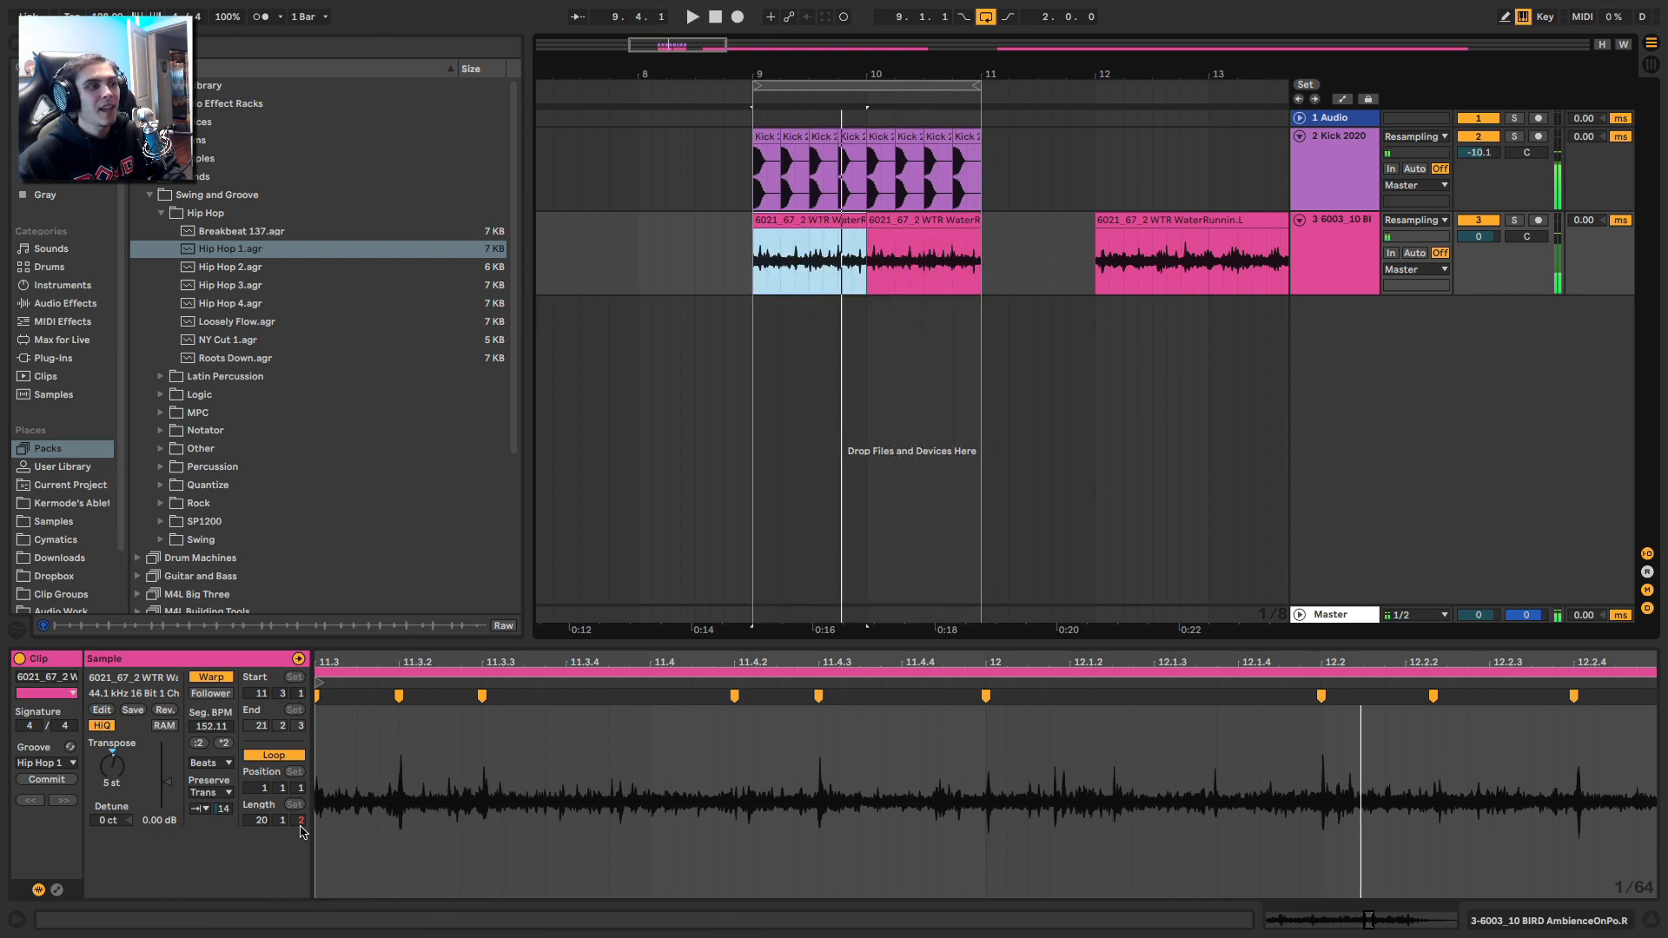
click(112, 768)
key(space)
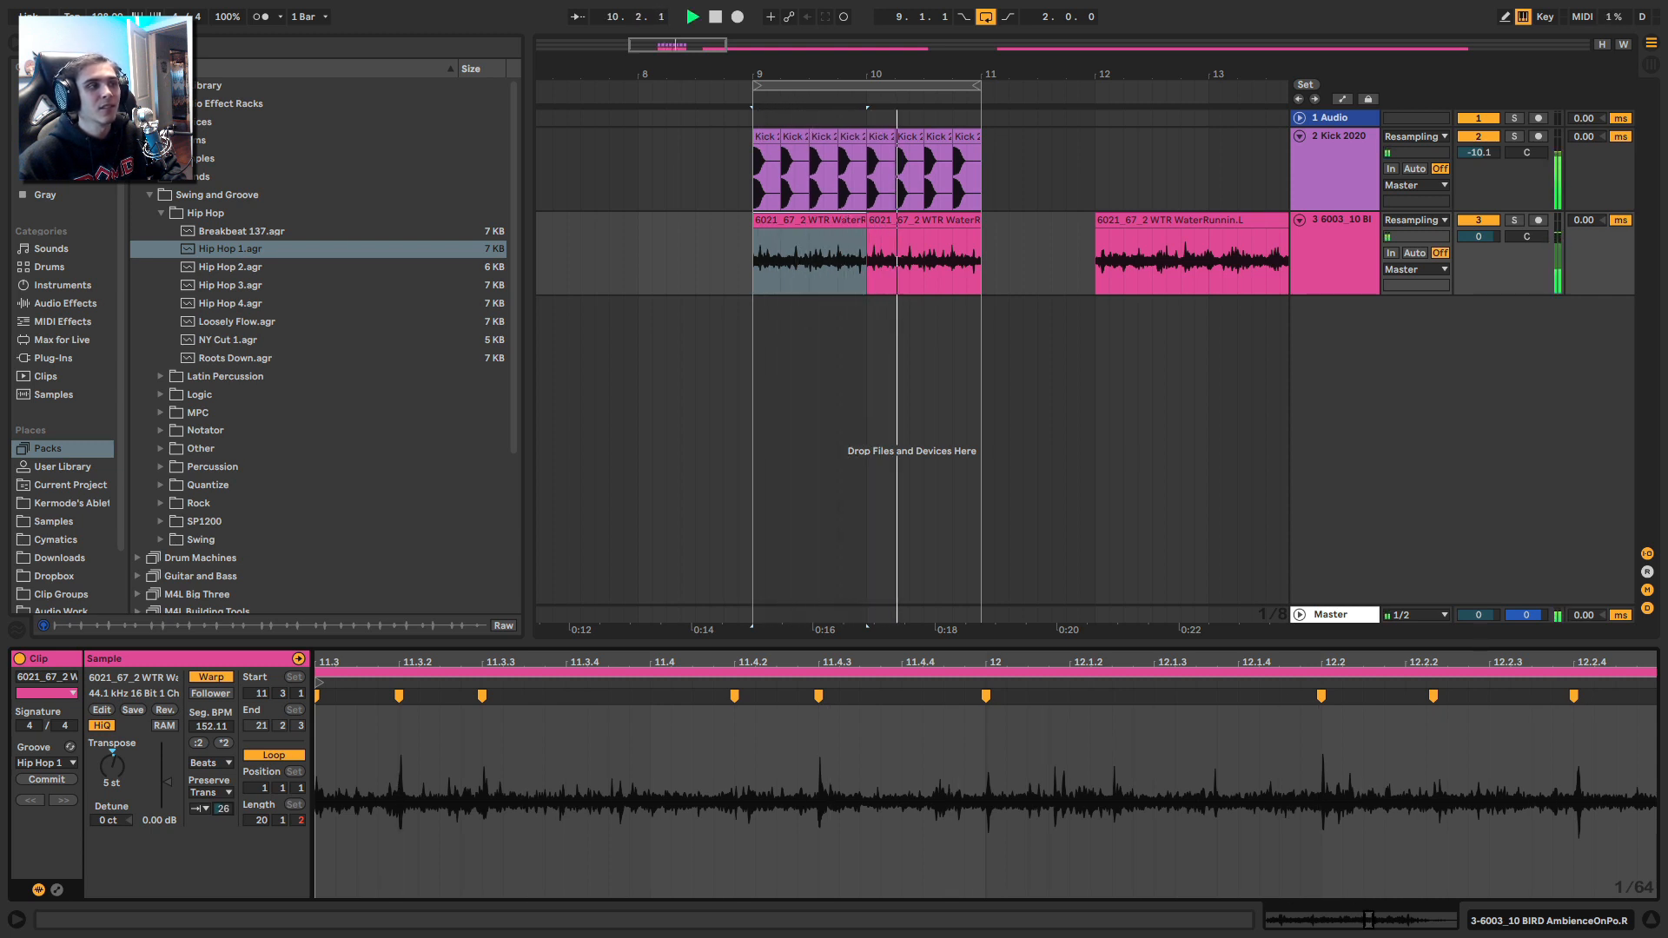
drag(223, 808, 223, 802)
key(space)
key(space)
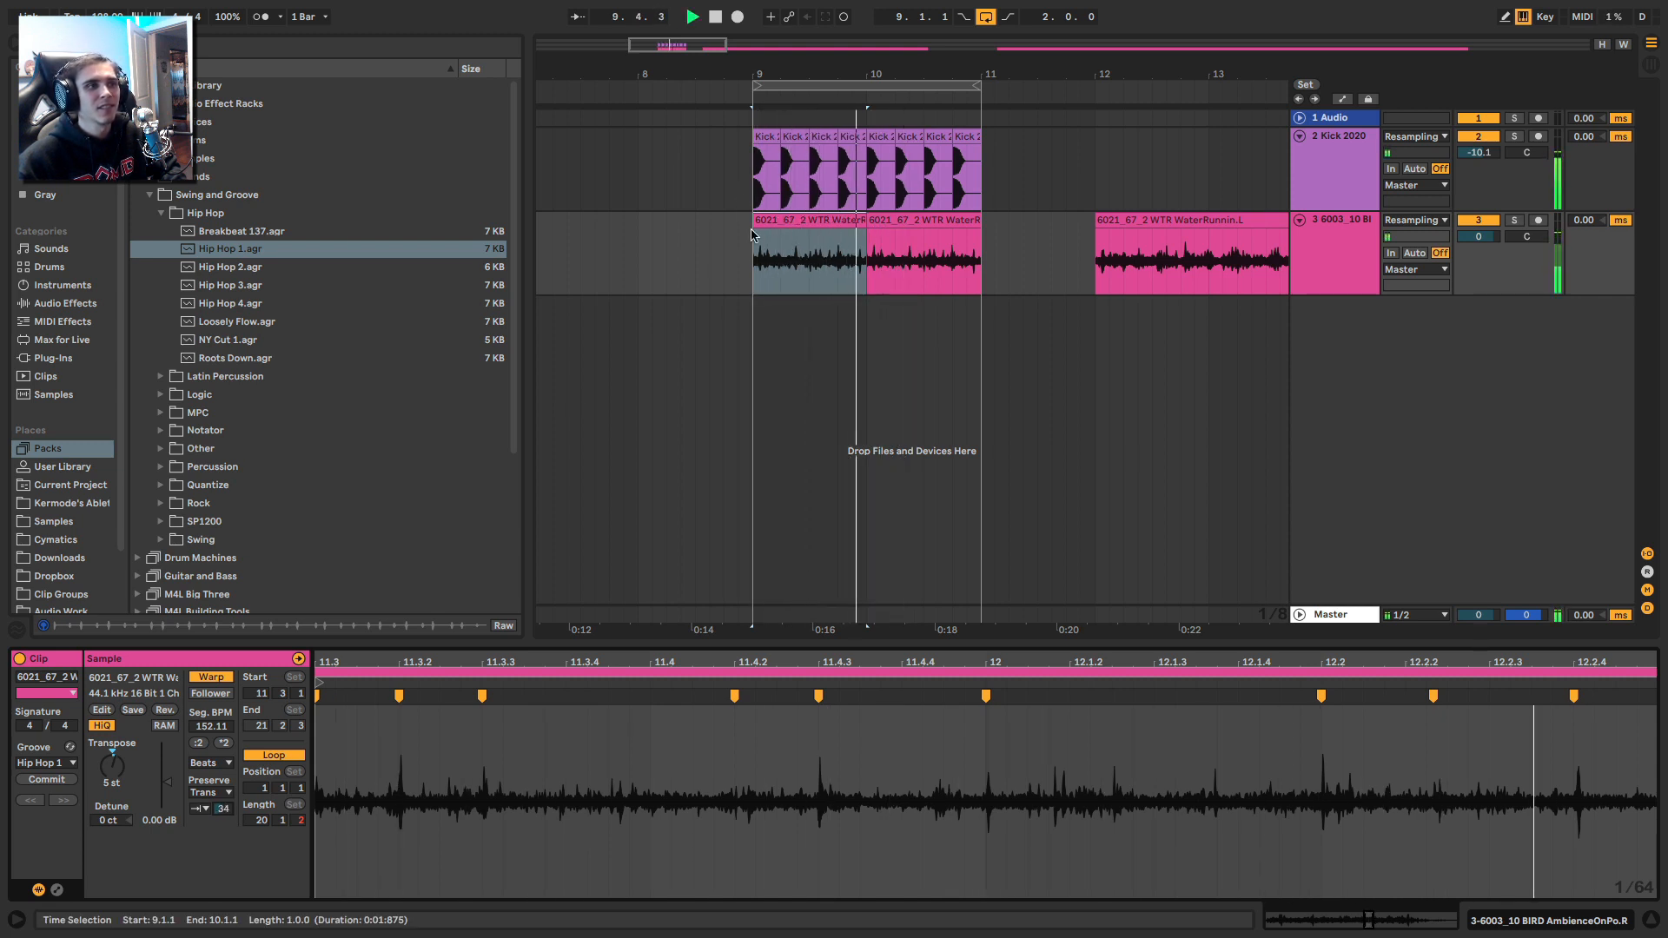
Step: Duplicate the first WaterRunnin clip with its new envelope over the copy at 10.1.1
click(835, 209)
click(836, 219)
key(super+d)
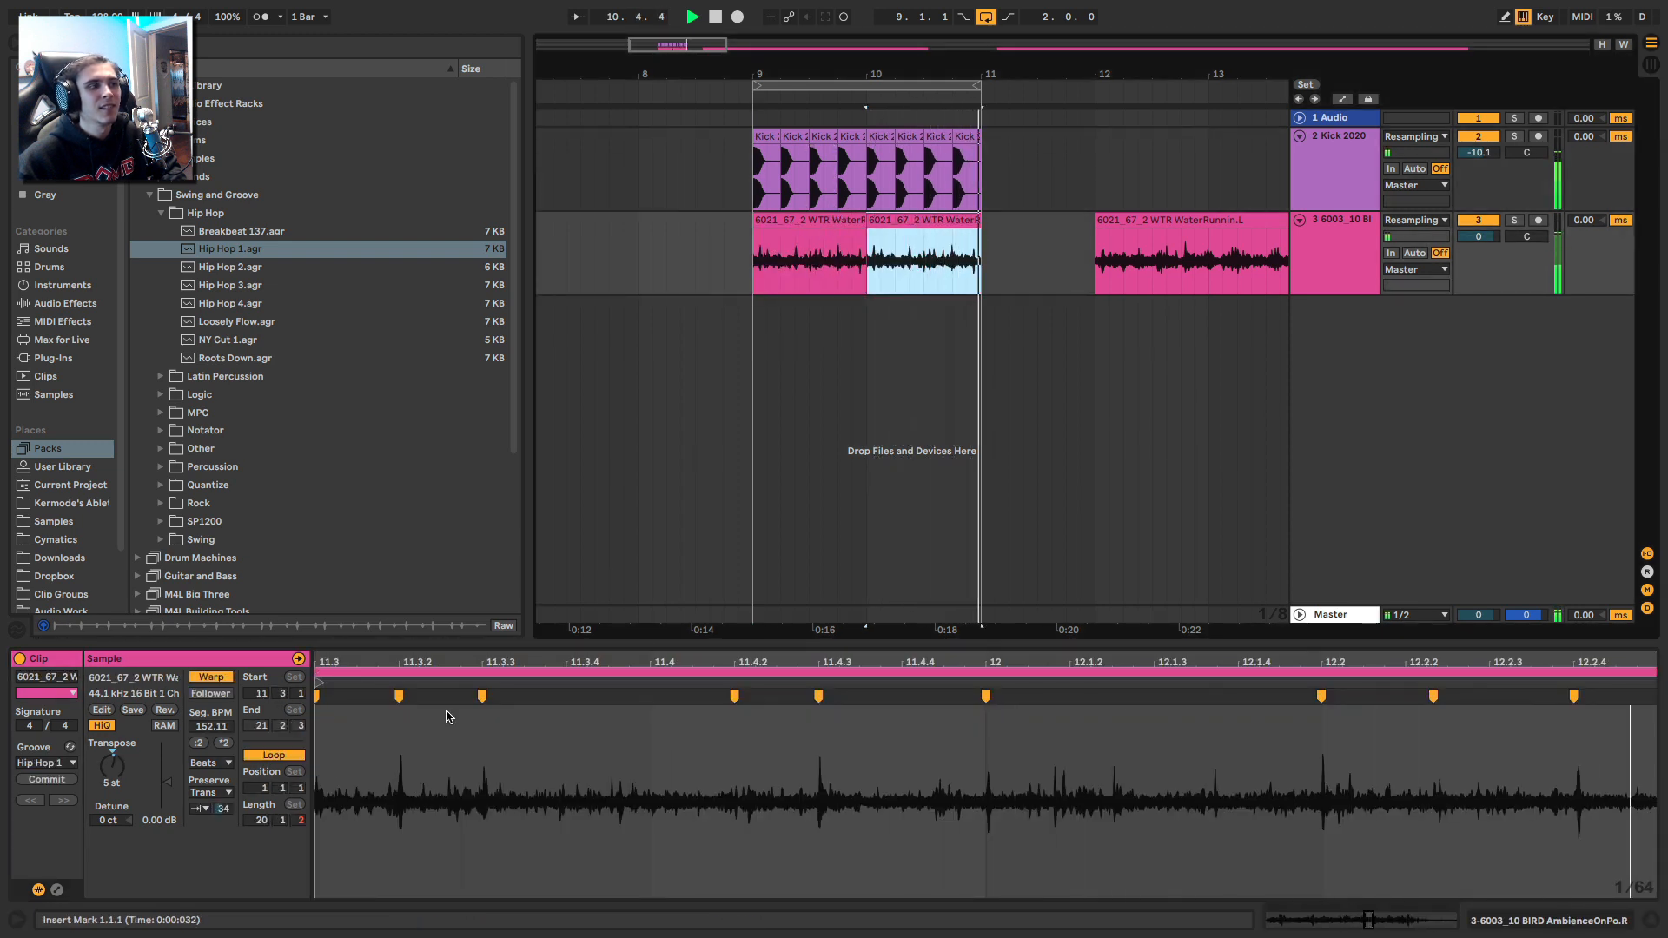